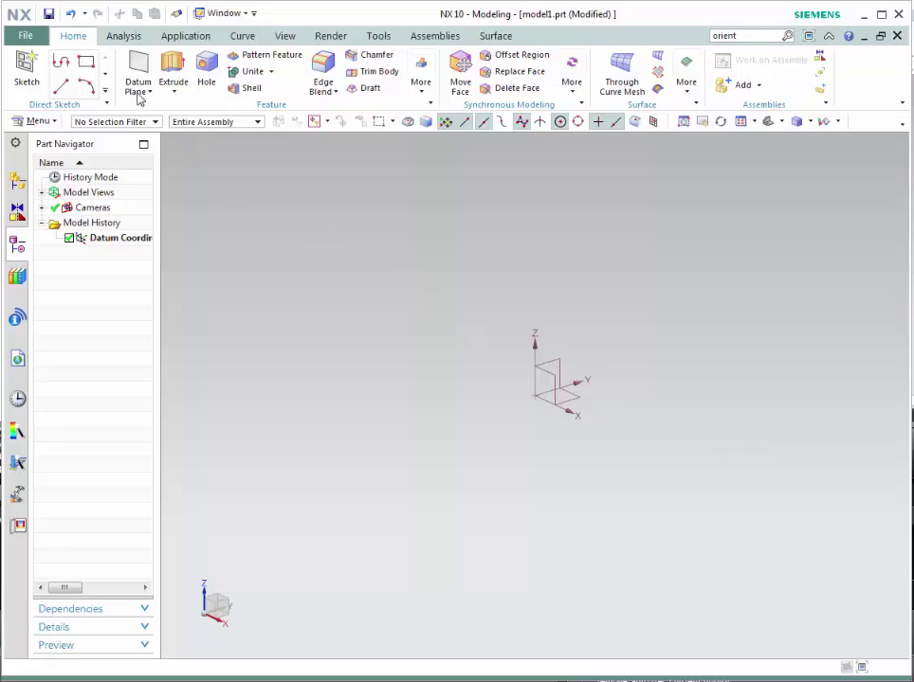
Open the part file Lecture 3 - Part 1.prt and open its existing sketch for editing.
click(38, 33)
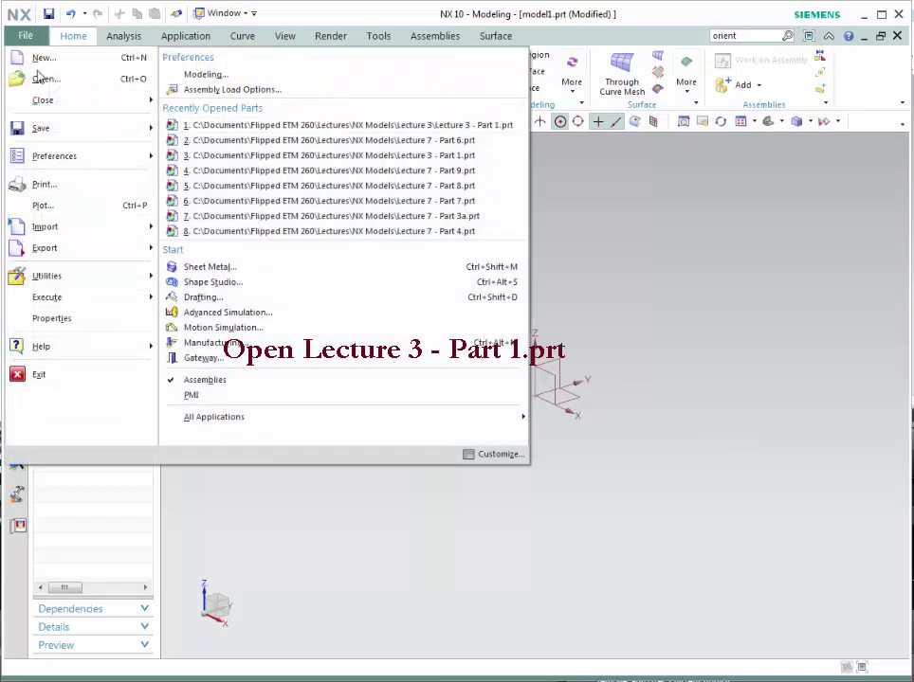
click(49, 84)
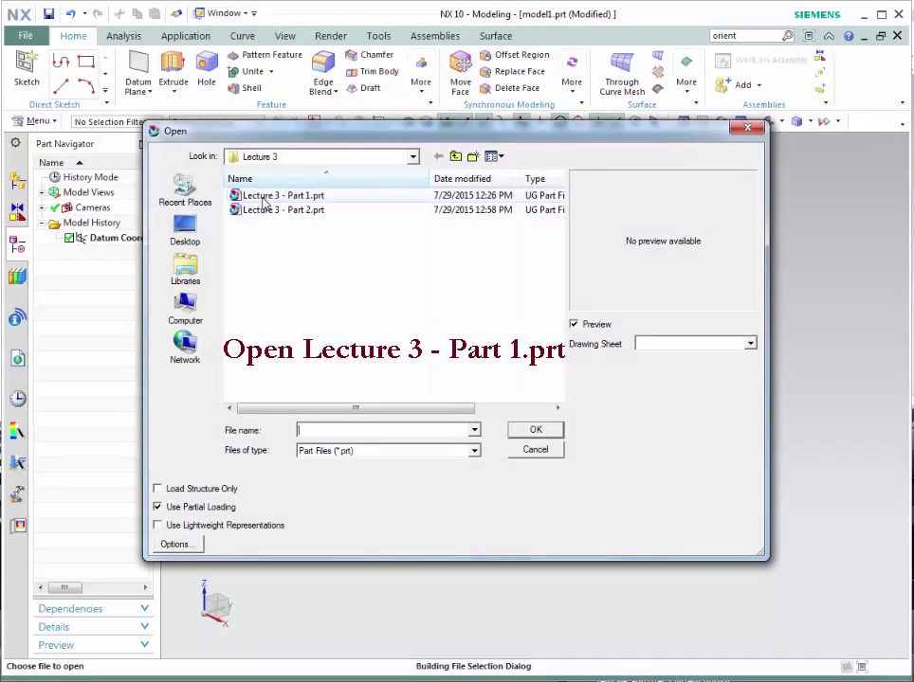
click(275, 196)
click(539, 433)
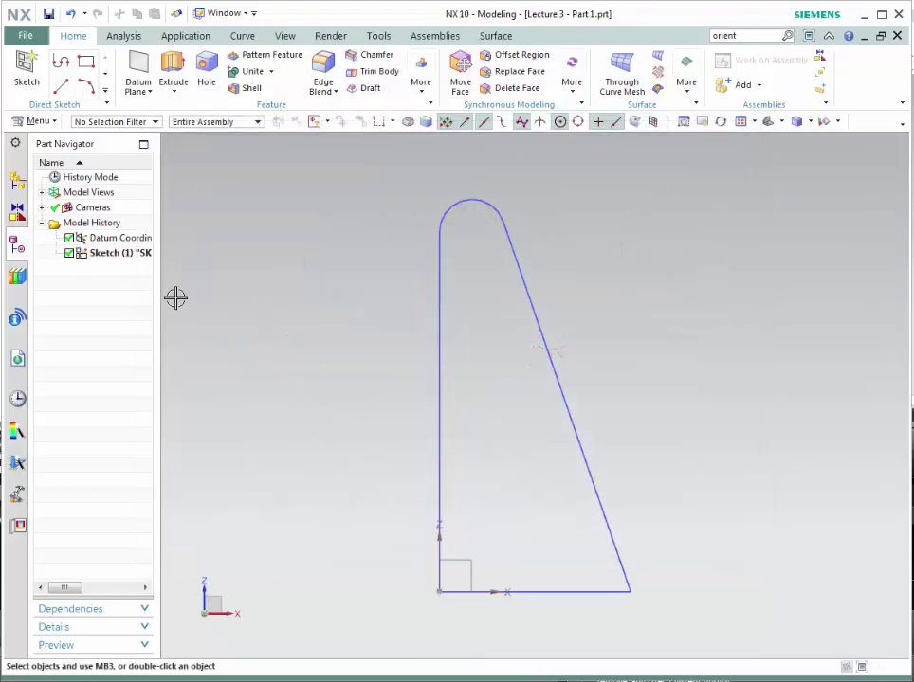
double_click(114, 254)
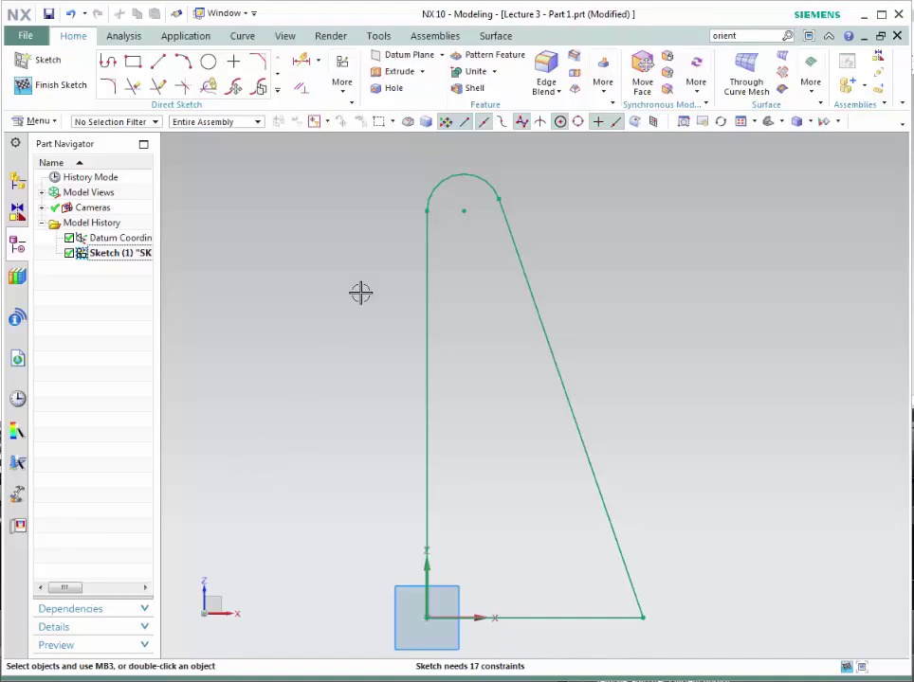
Add a horizontal linear dimension to the slanted line, placed above the profile.
click(321, 60)
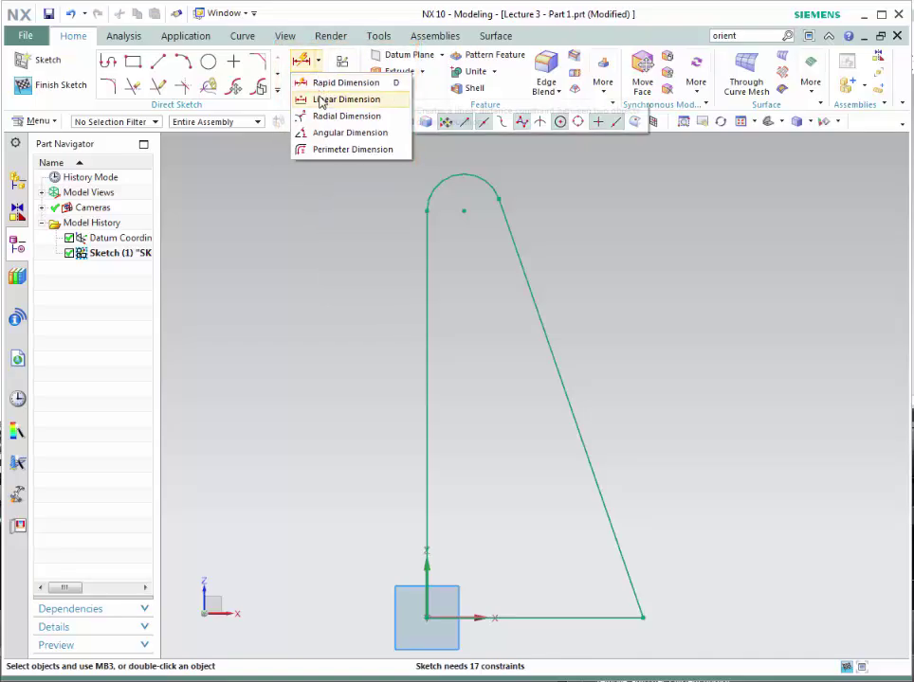
click(320, 98)
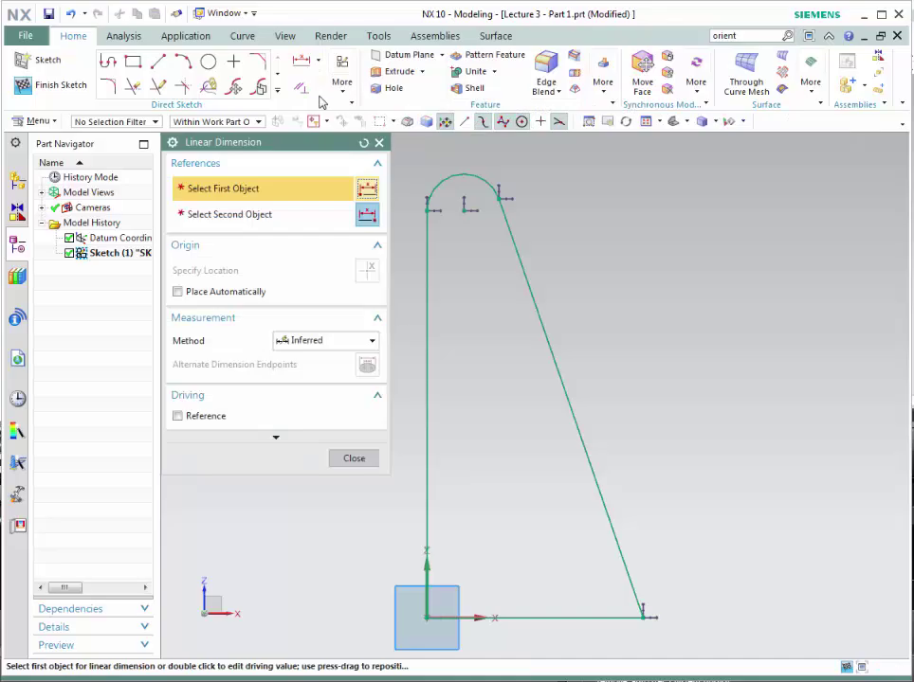
click(518, 257)
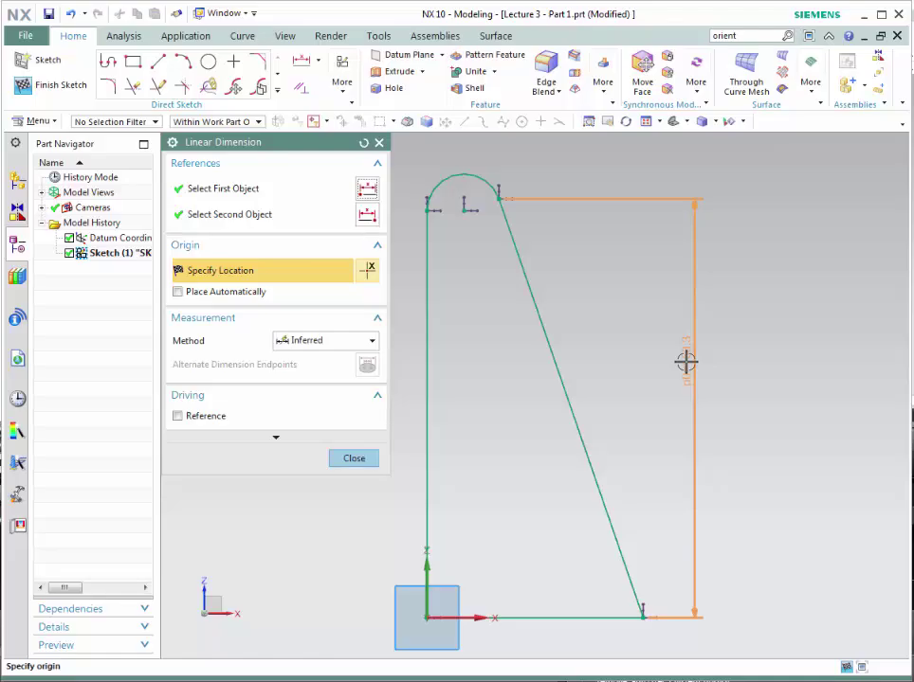
click(377, 343)
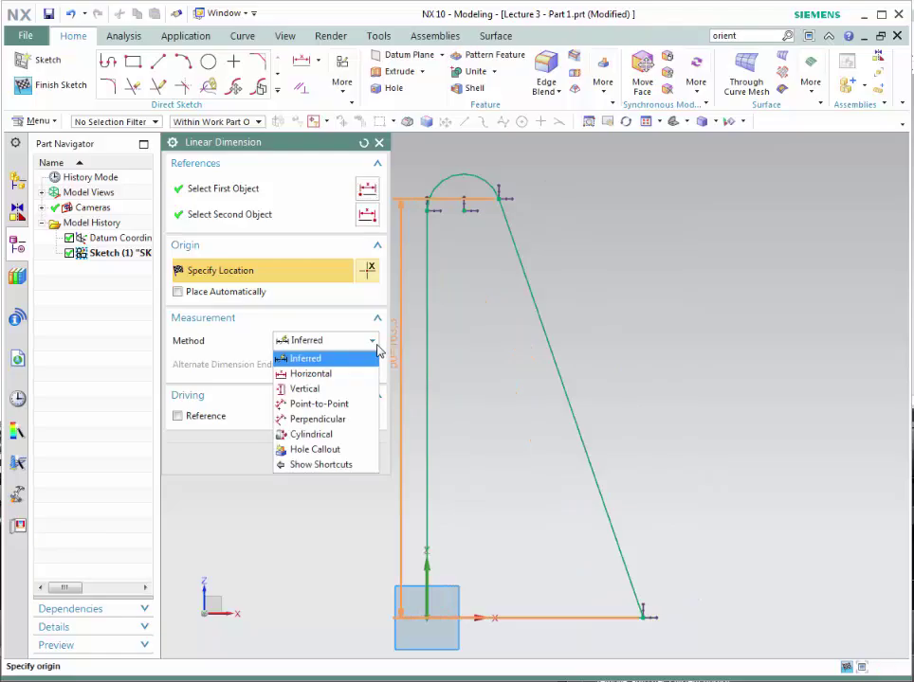
click(333, 375)
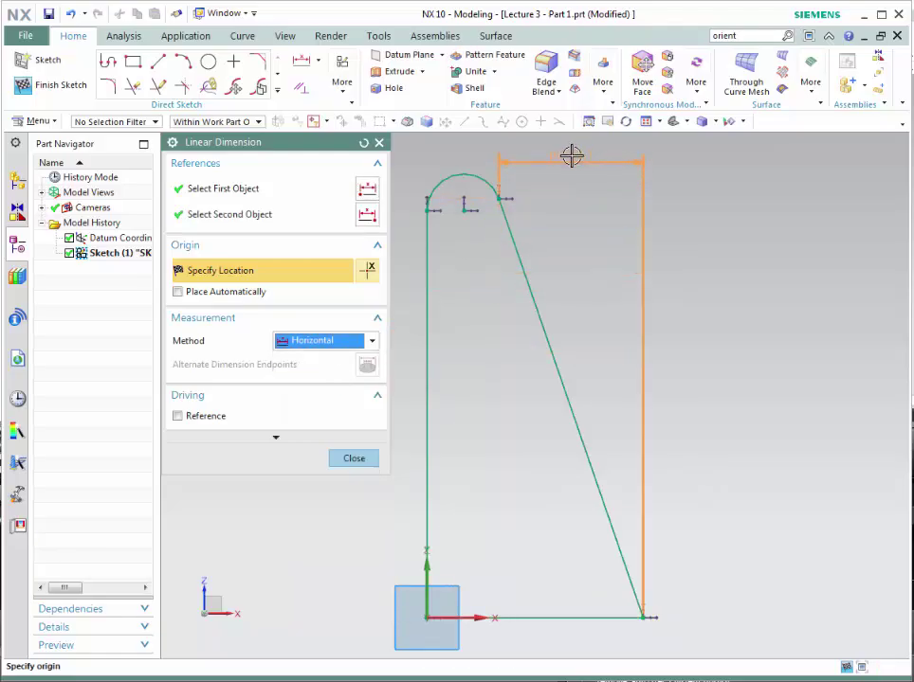
click(570, 154)
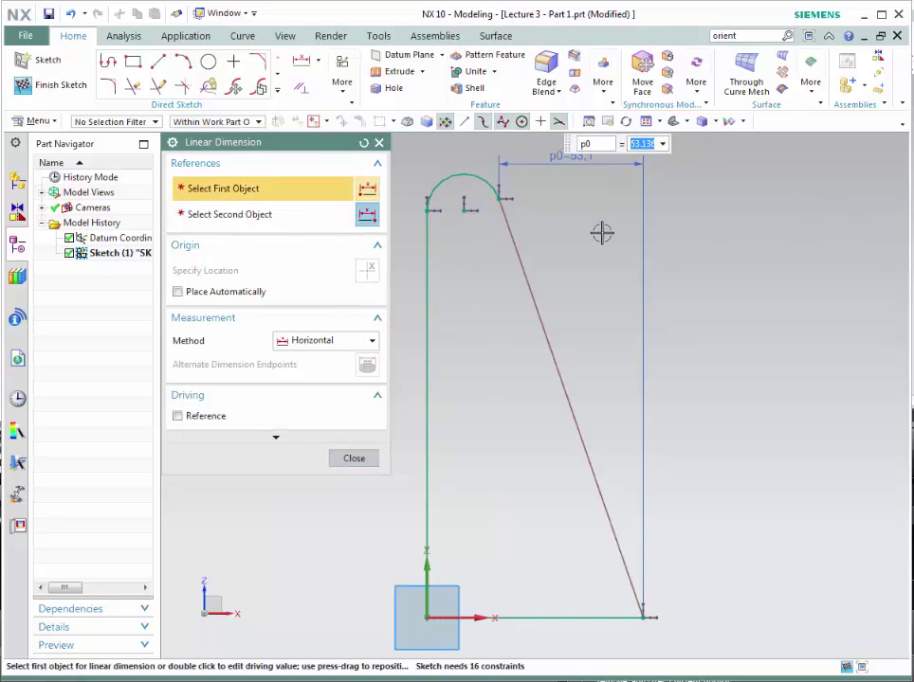
Add vertical linear dimensions to the slanted line and the vertical line, placing each outside the profile.
click(327, 340)
click(303, 389)
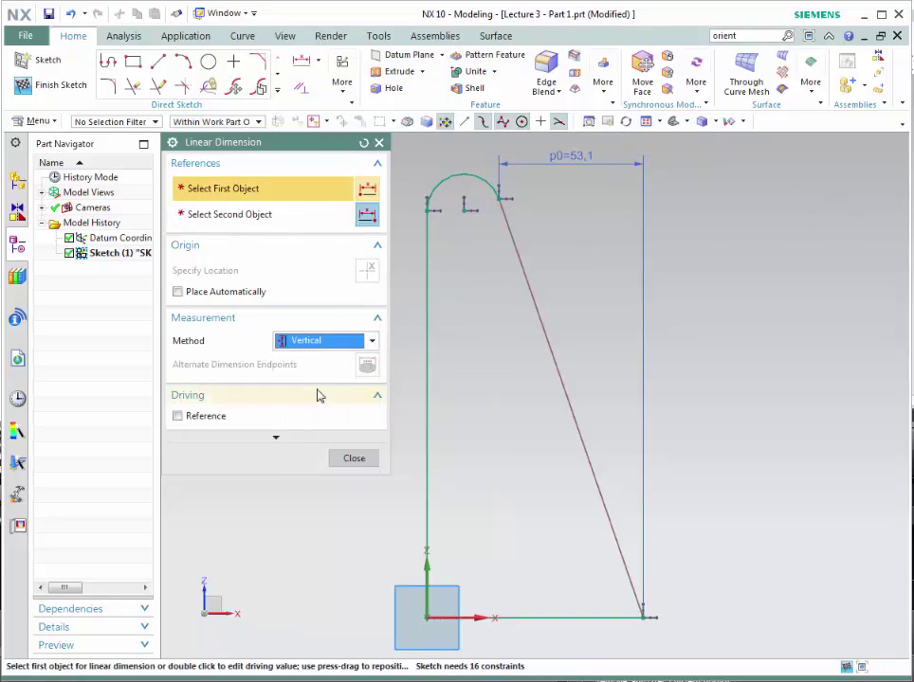
click(538, 301)
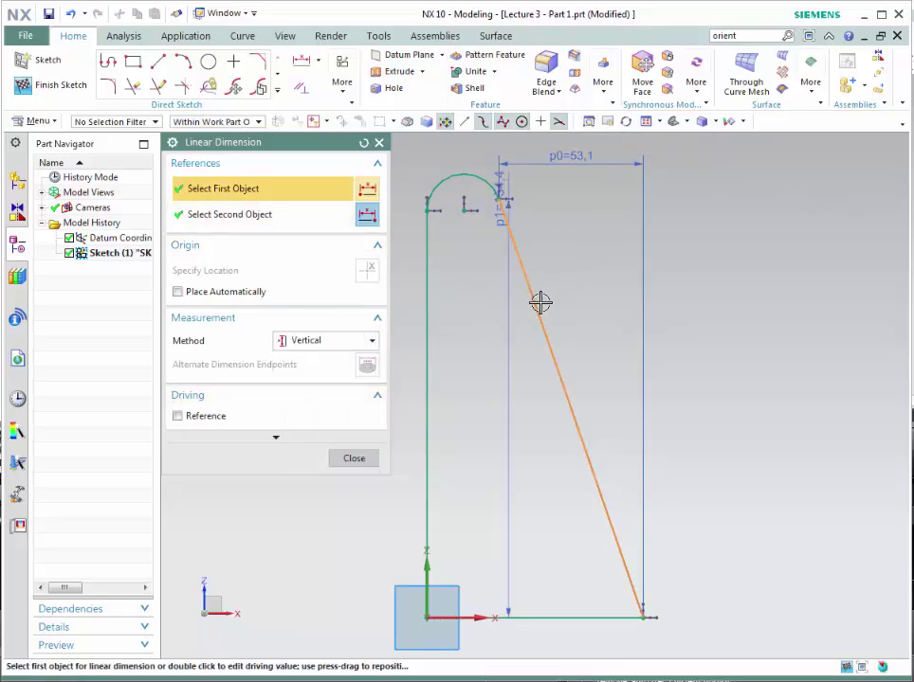
click(722, 326)
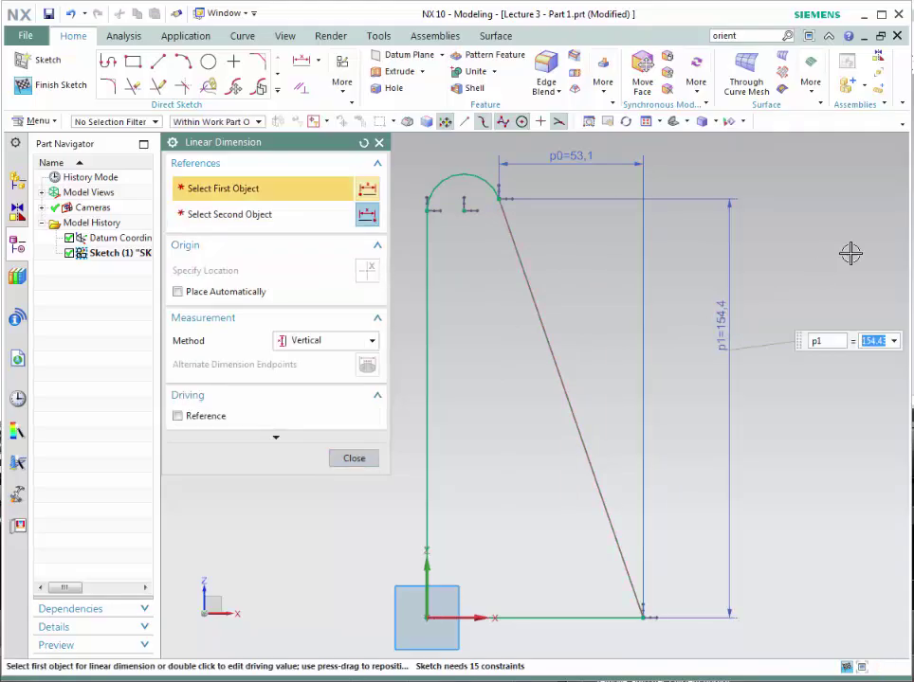
click(420, 355)
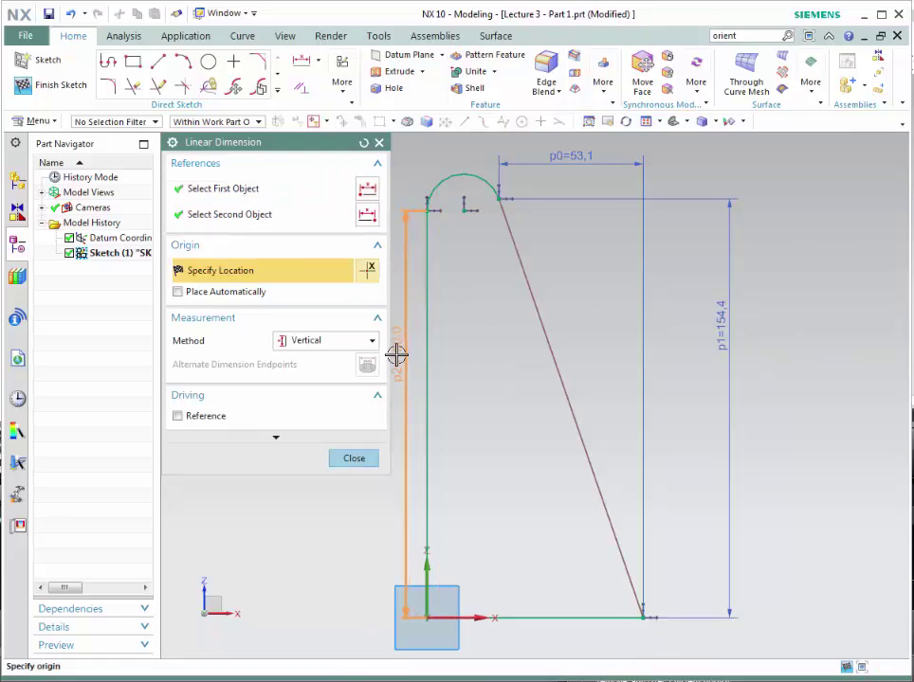
click(395, 354)
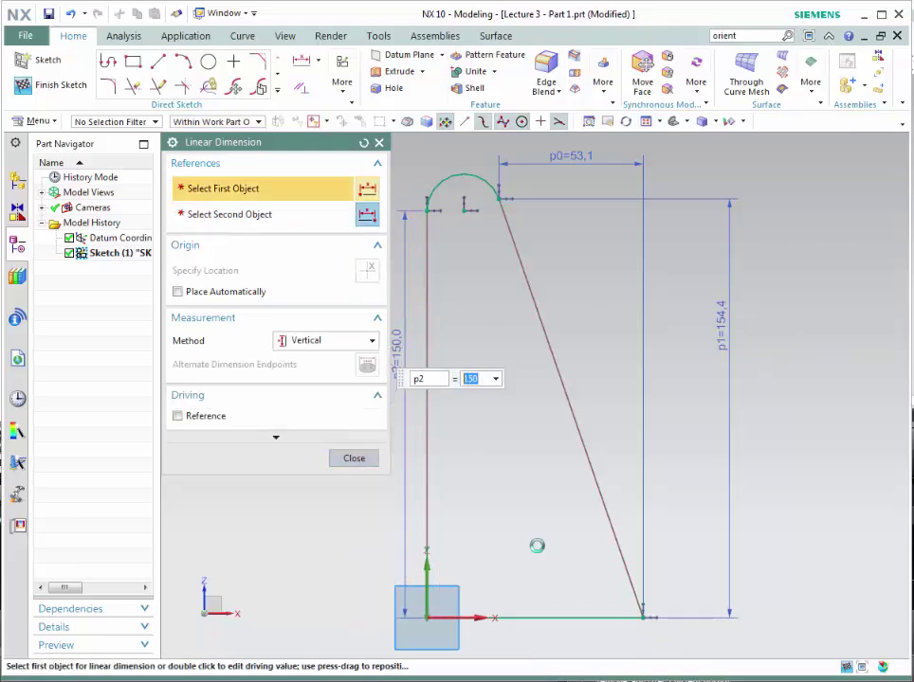
click(527, 614)
click(347, 343)
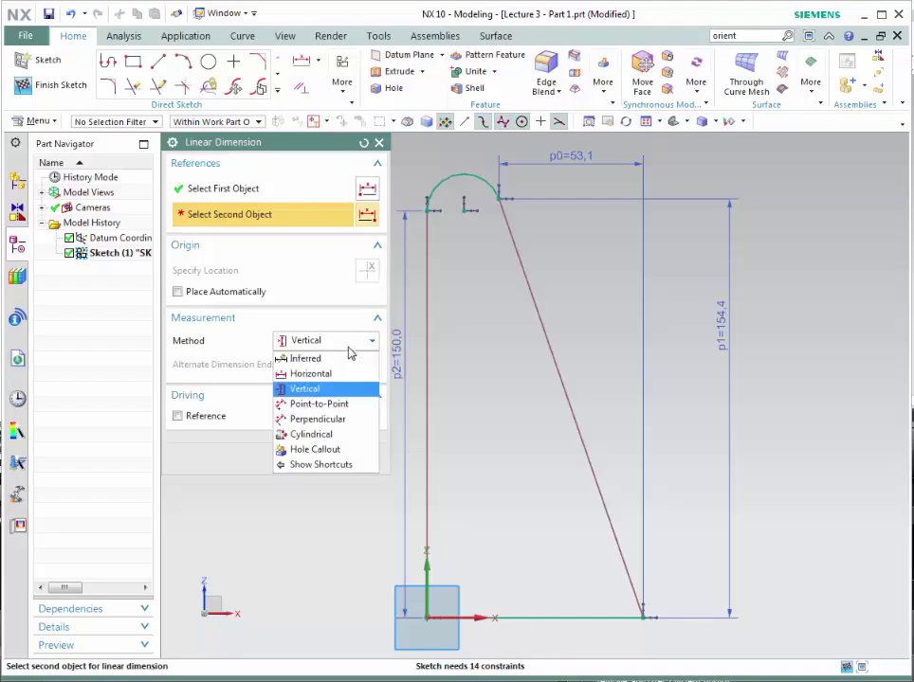
click(334, 375)
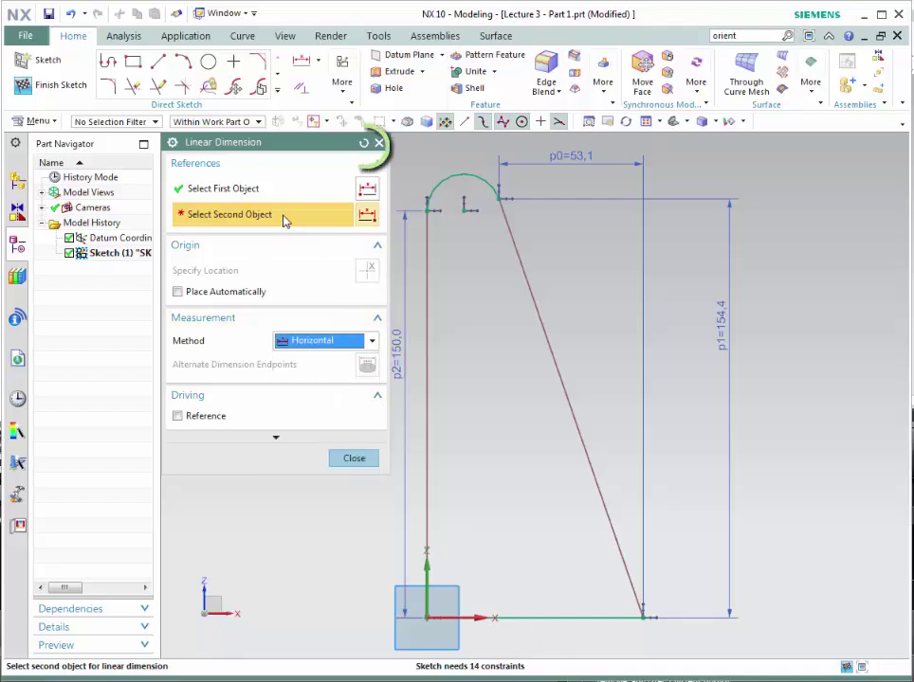
click(363, 145)
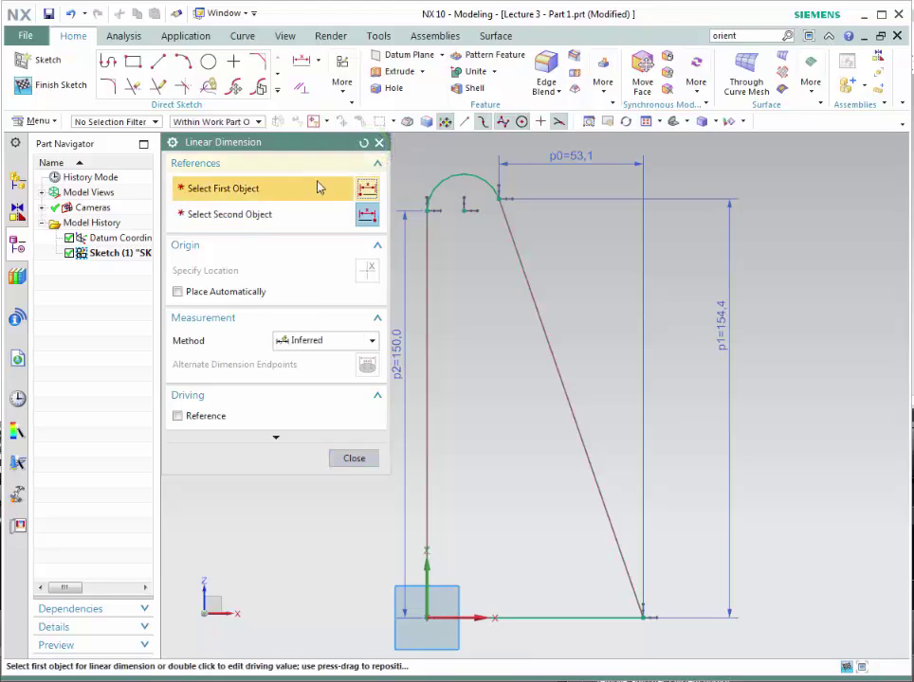
Add a horizontal linear dimension to the base line, placed below the profile, and finish linear dimensioning.
click(367, 344)
click(331, 374)
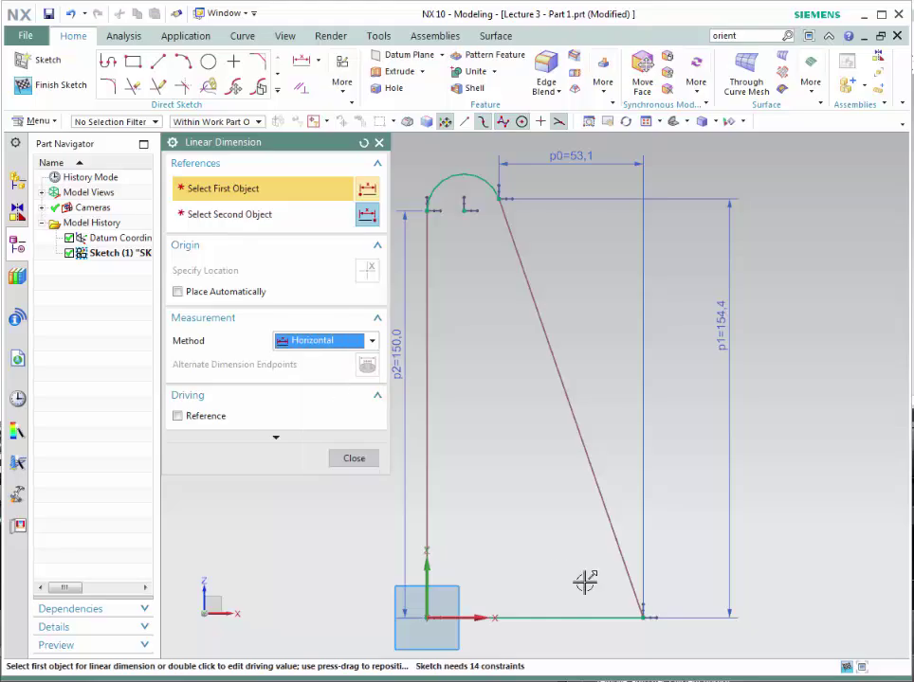
click(547, 618)
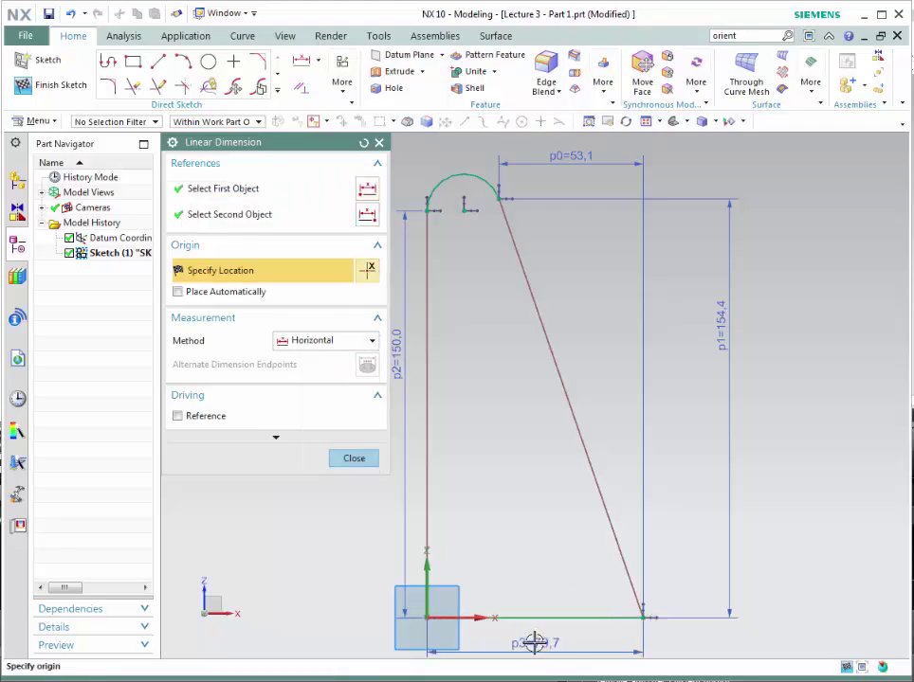
click(534, 643)
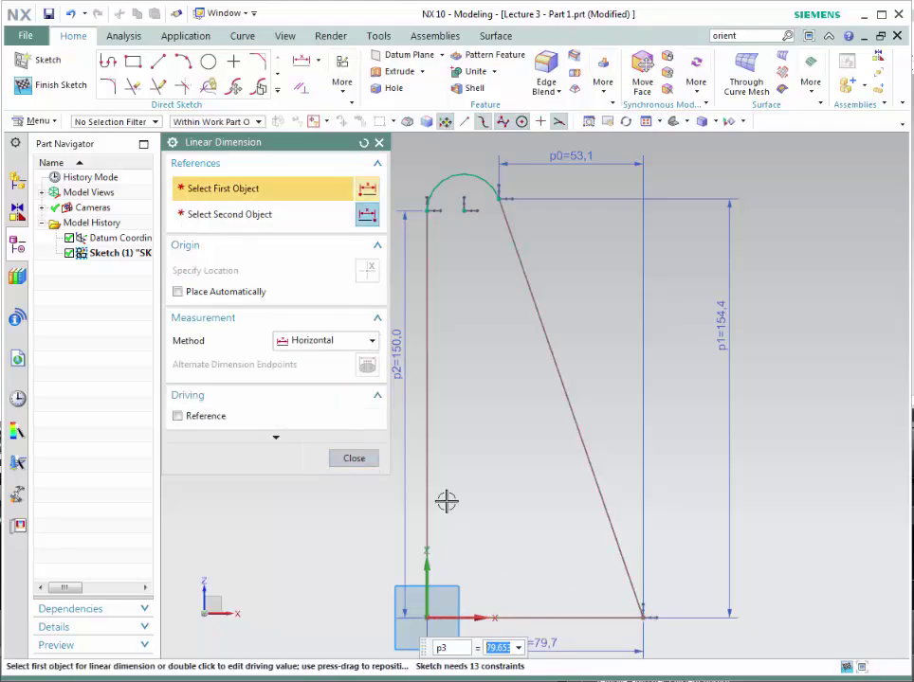
click(353, 460)
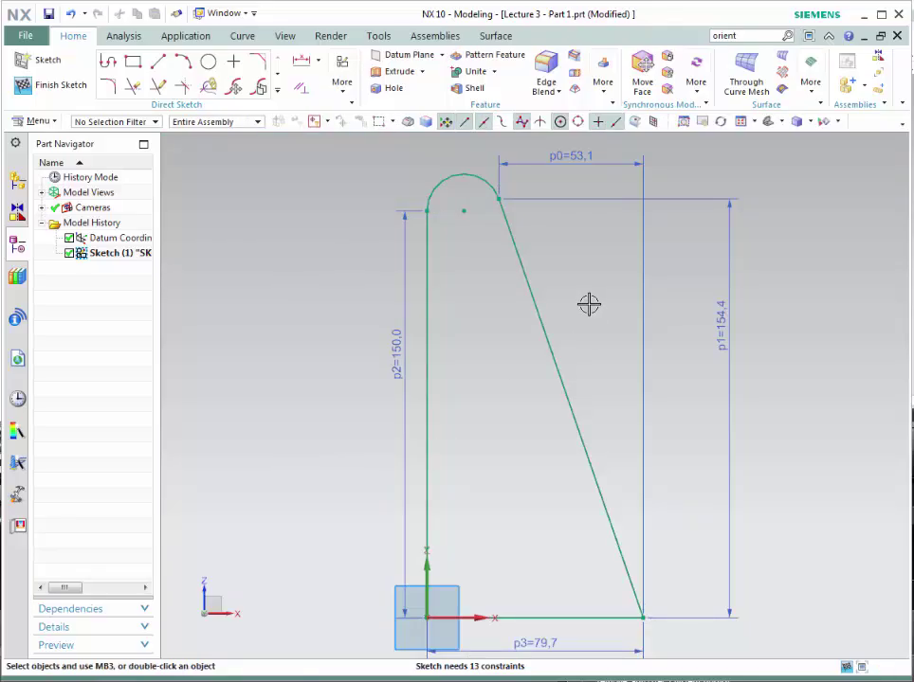
Add a radial dimension to the arc at the top of the profile, placed outside its upper-left side.
click(321, 61)
click(313, 115)
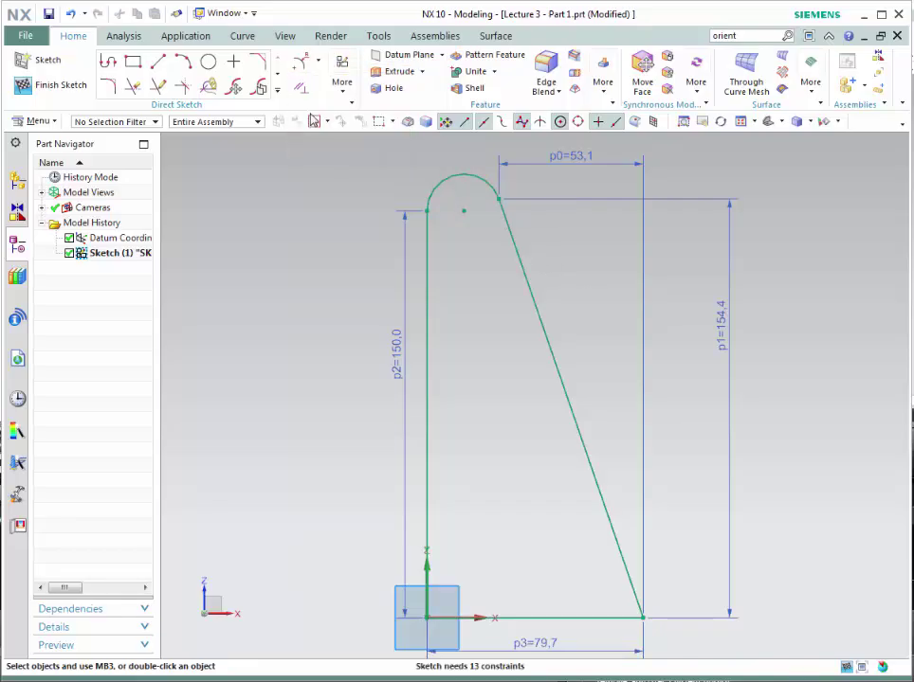
click(440, 181)
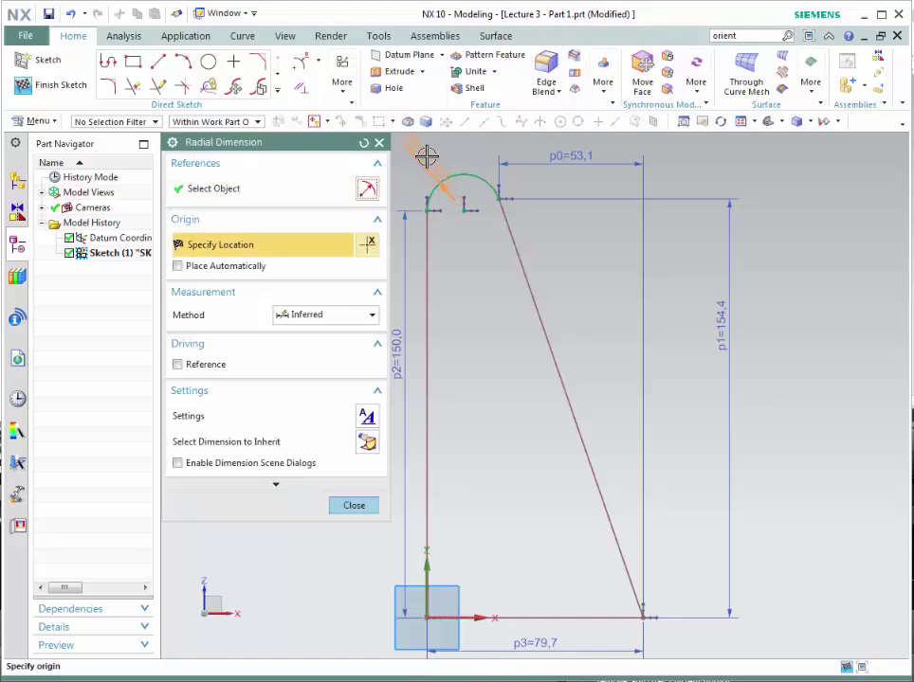
click(421, 151)
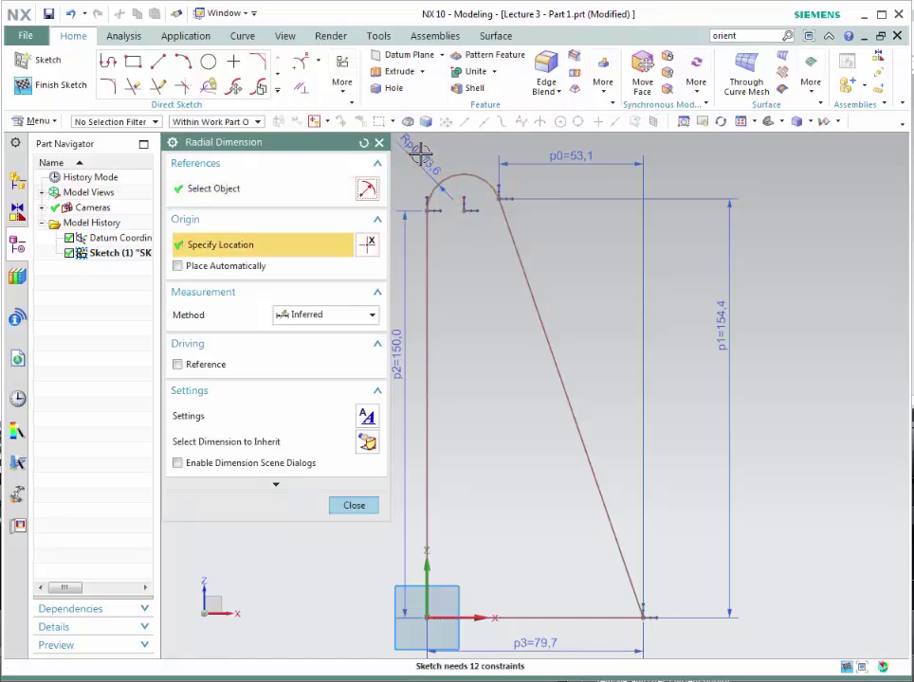
click(345, 506)
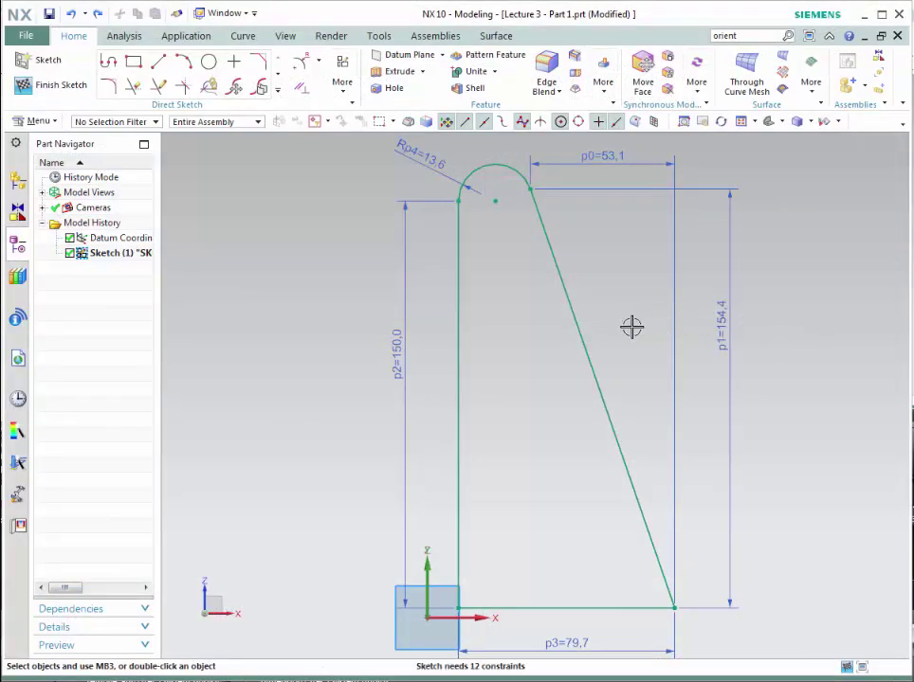
Move the slanted line away from the arc and base line so its endpoints separate from the profile.
drag(582, 336, 616, 327)
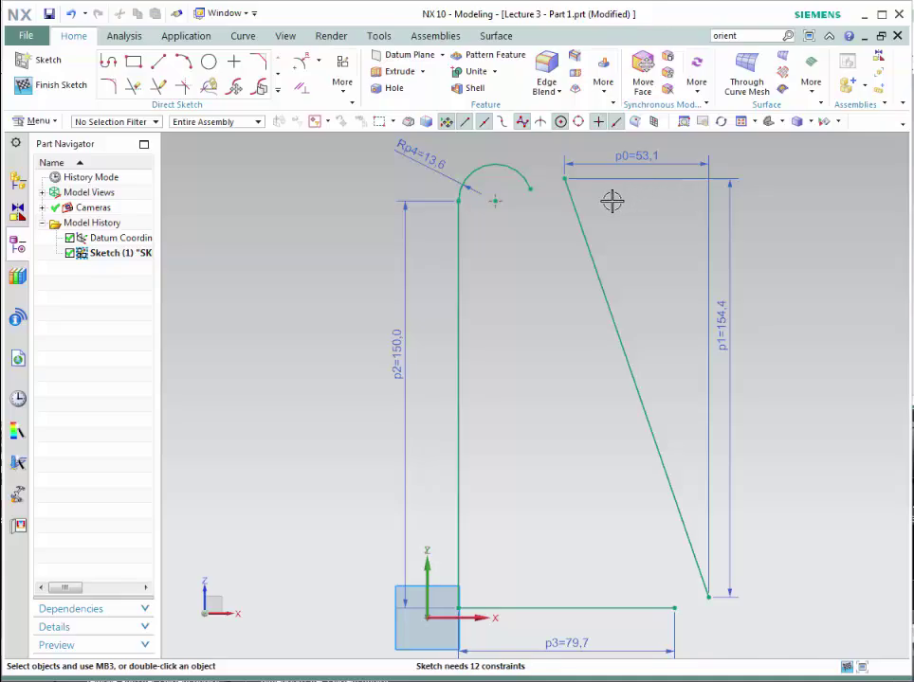
click(564, 180)
key(Escape)
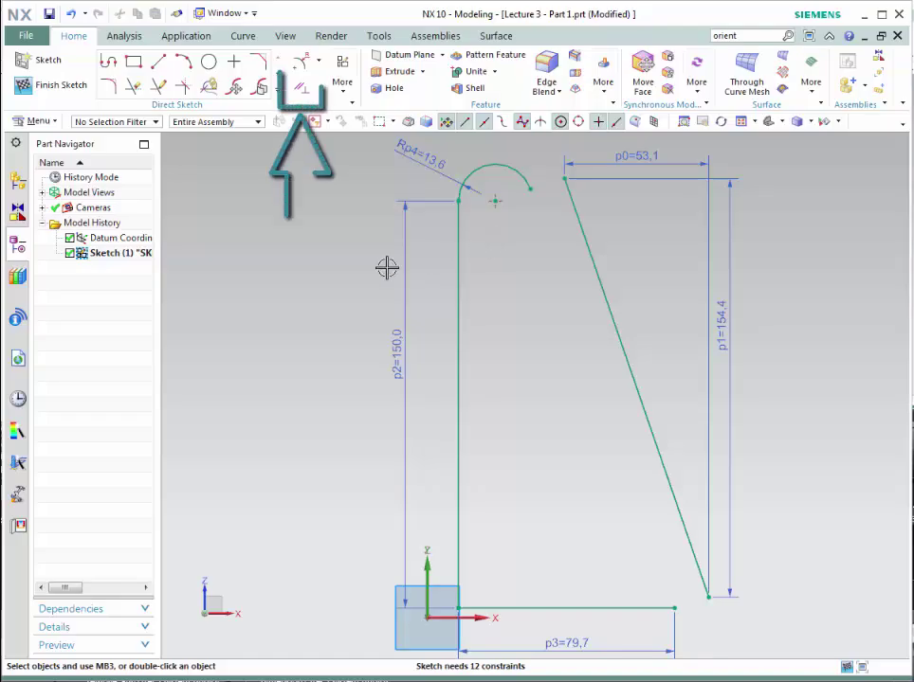
Apply Coincident constraints joining the arc's ends to the upper endpoints of the slanted line and the vertical line.
click(304, 92)
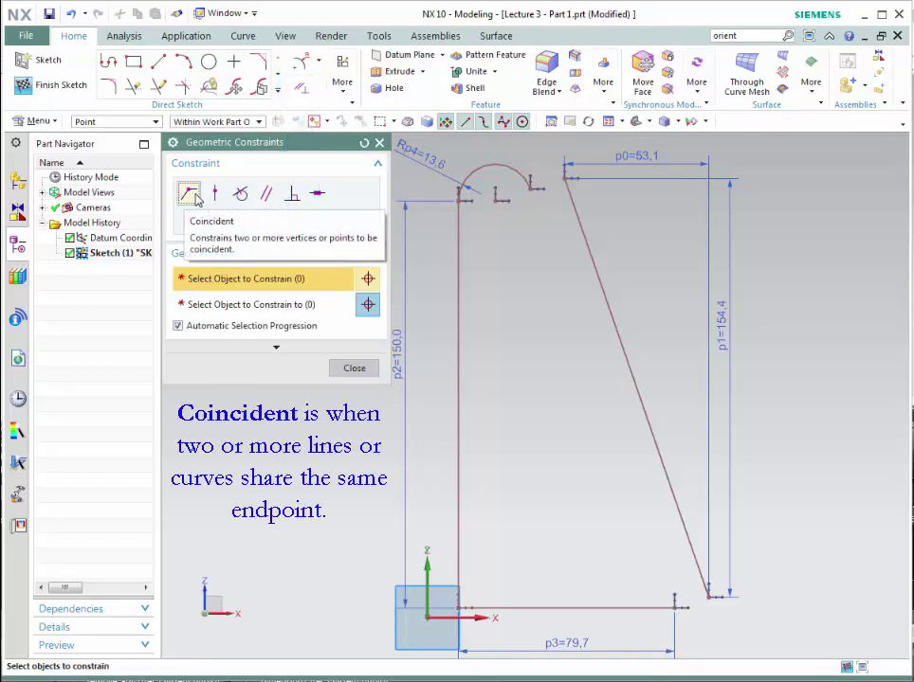
click(563, 178)
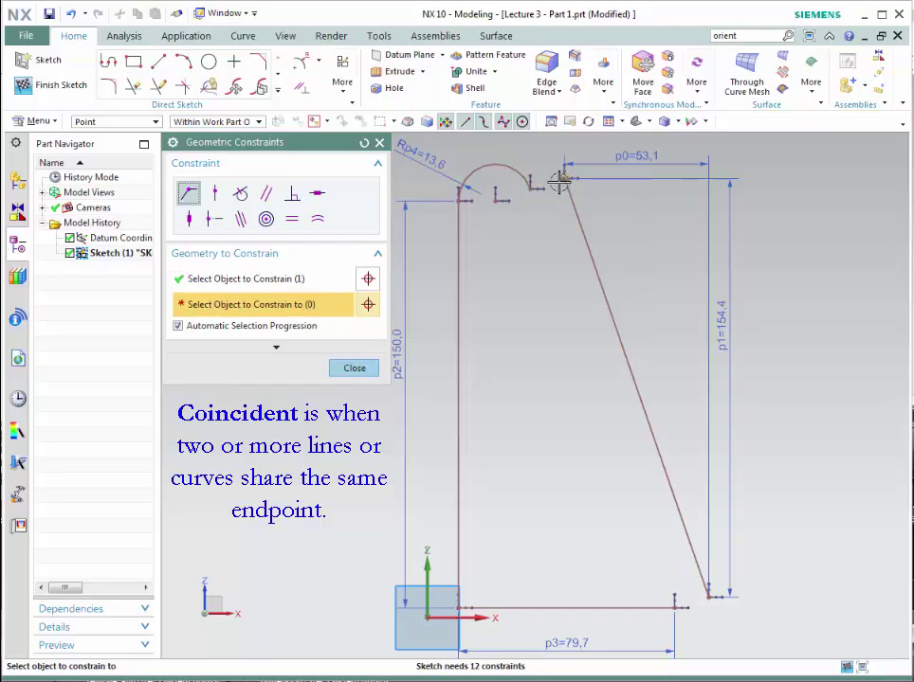
click(531, 189)
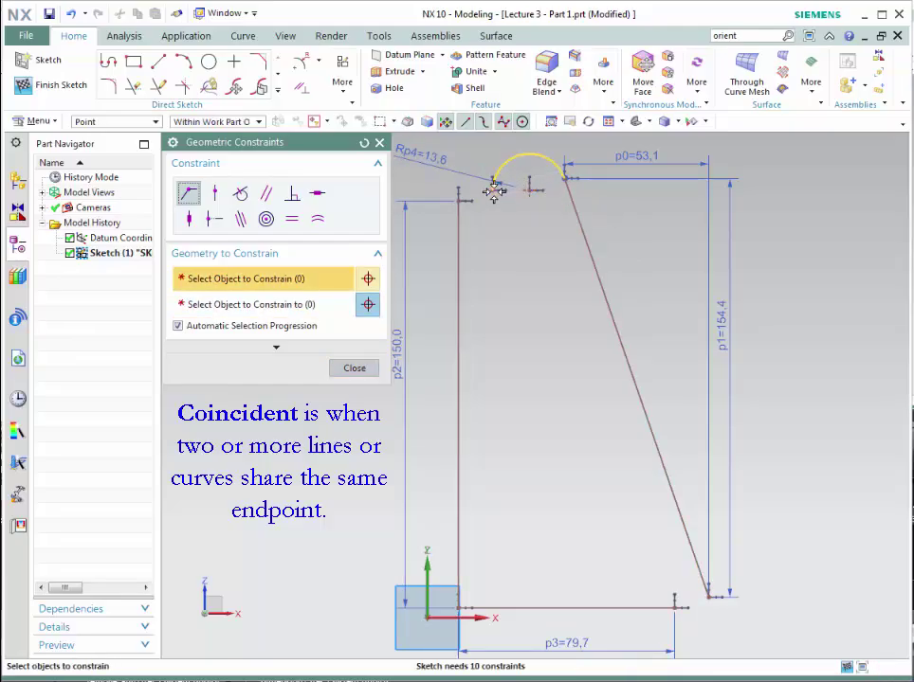
click(493, 192)
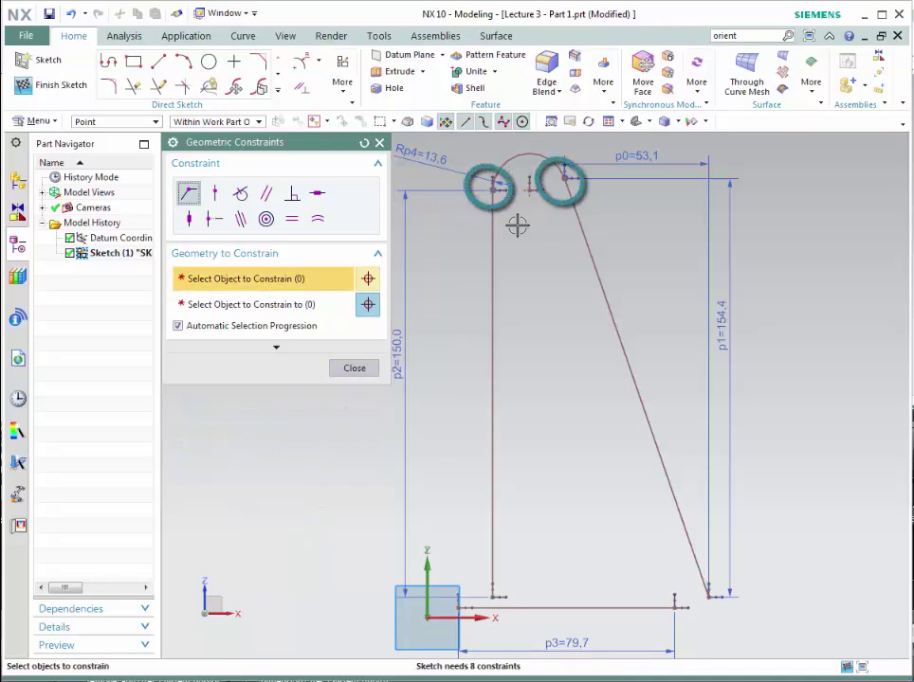
Apply Coincident constraints joining the base line's endpoints to the lower ends of the vertical and slanted lines.
click(491, 595)
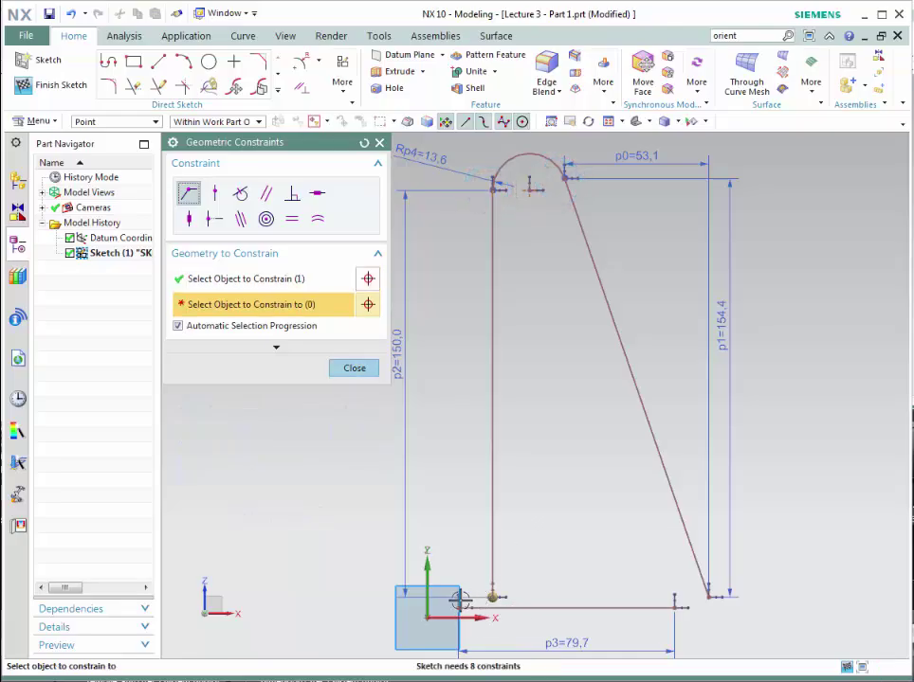
click(453, 607)
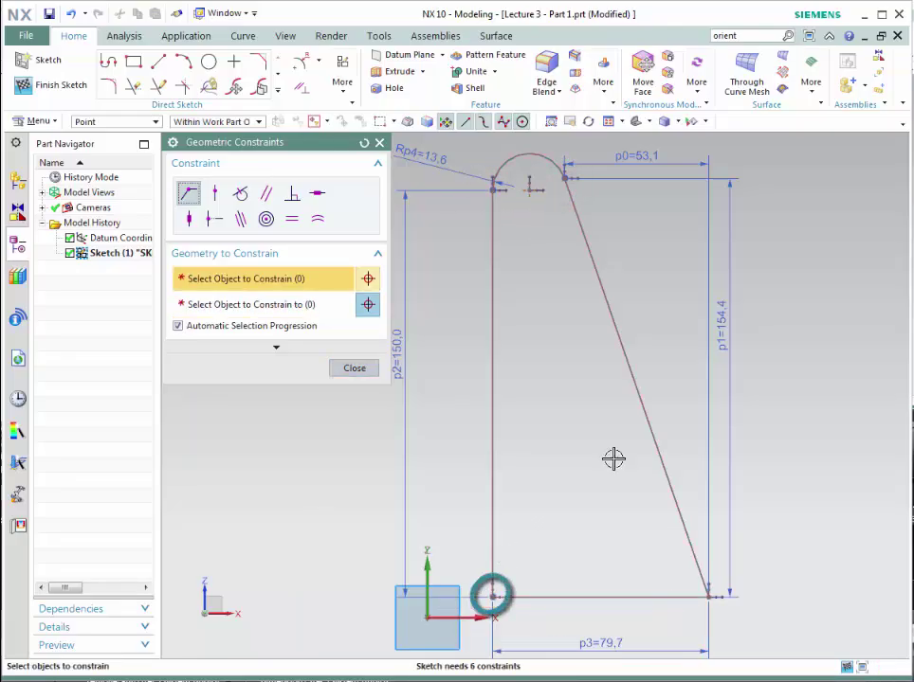
click(707, 598)
click(707, 597)
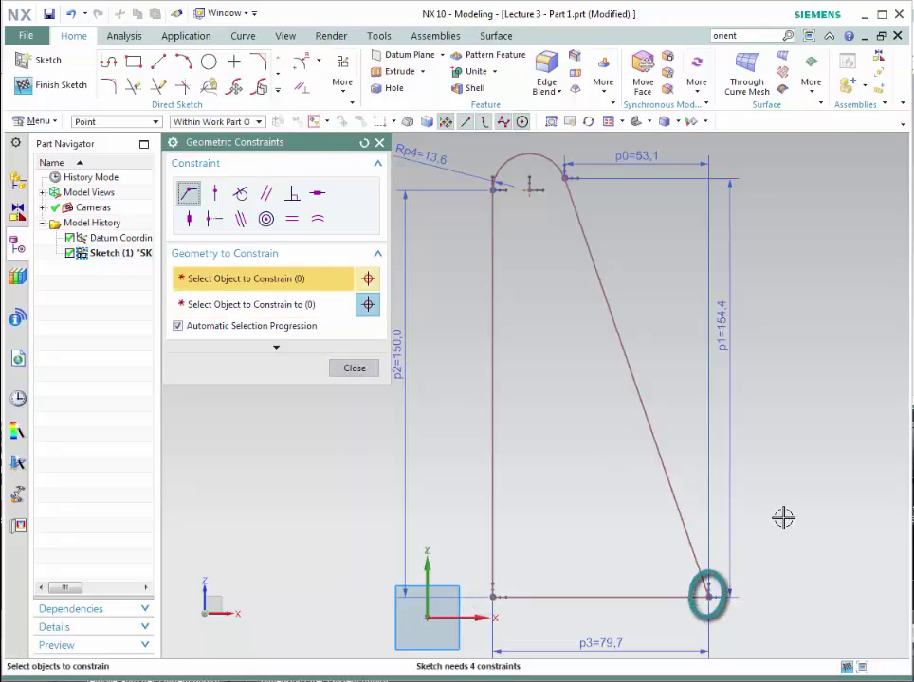
Apply a Coincident constraint joining the profile's lower-left corner to the sketch origin.
click(355, 369)
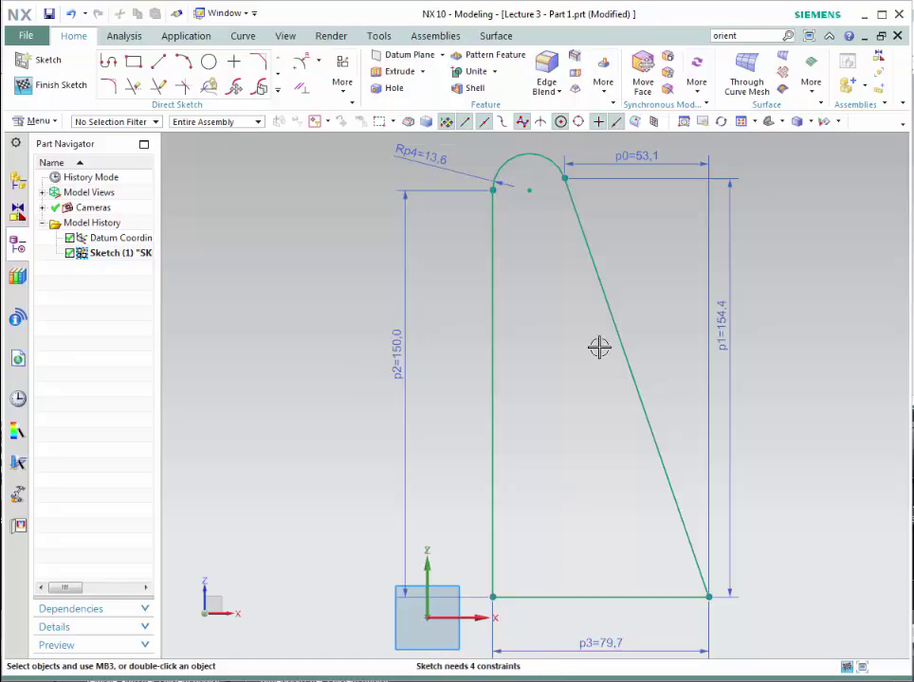
click(302, 89)
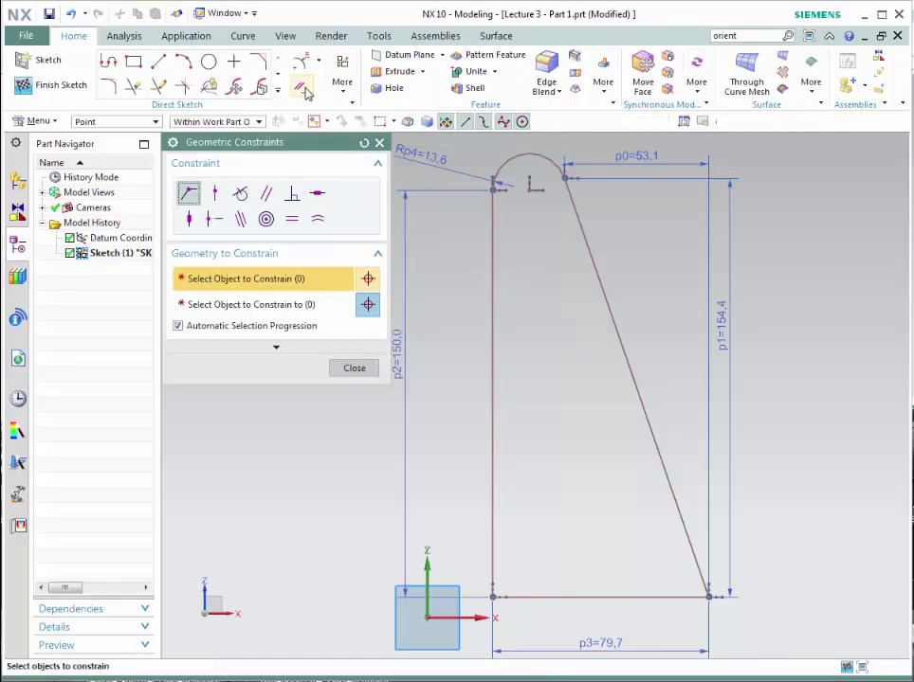
click(189, 194)
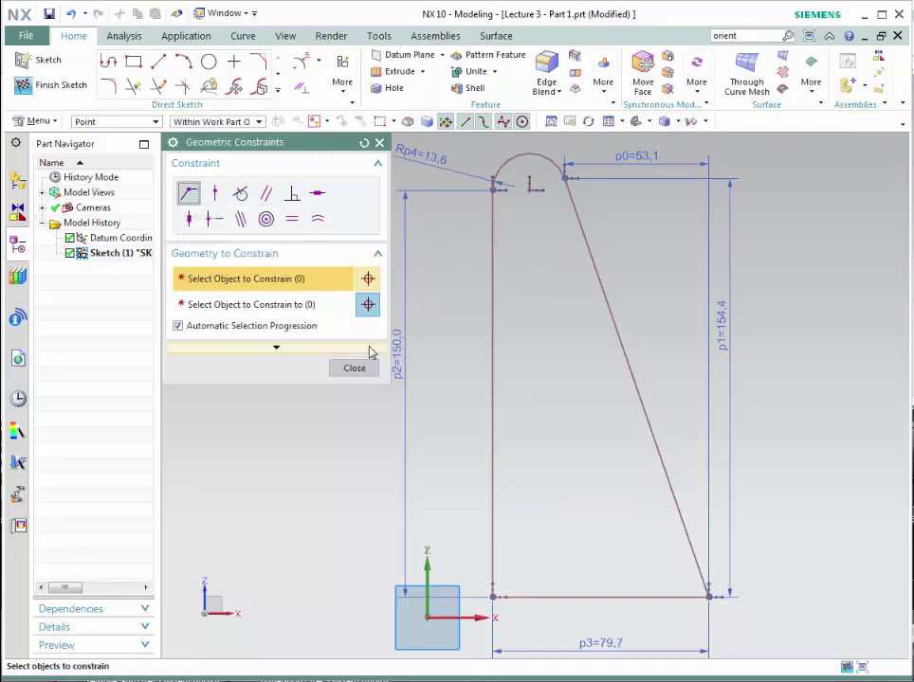
click(494, 597)
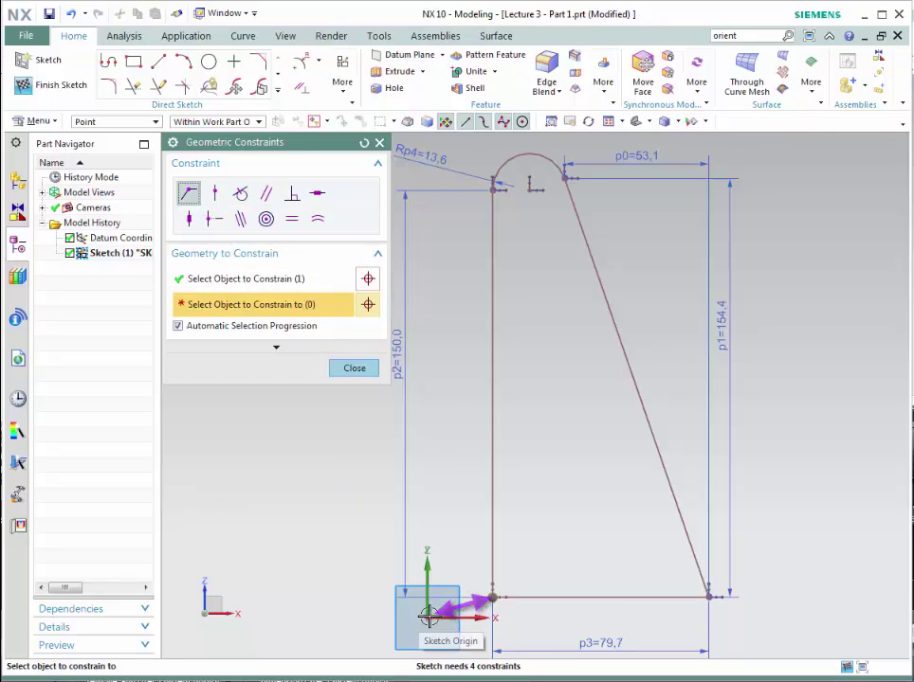
click(429, 616)
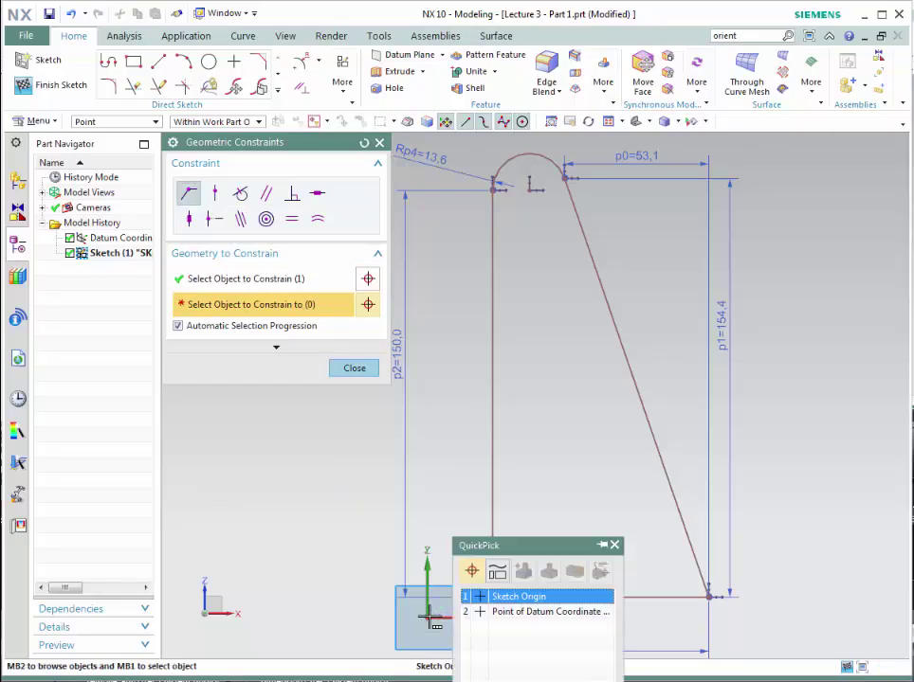
click(491, 596)
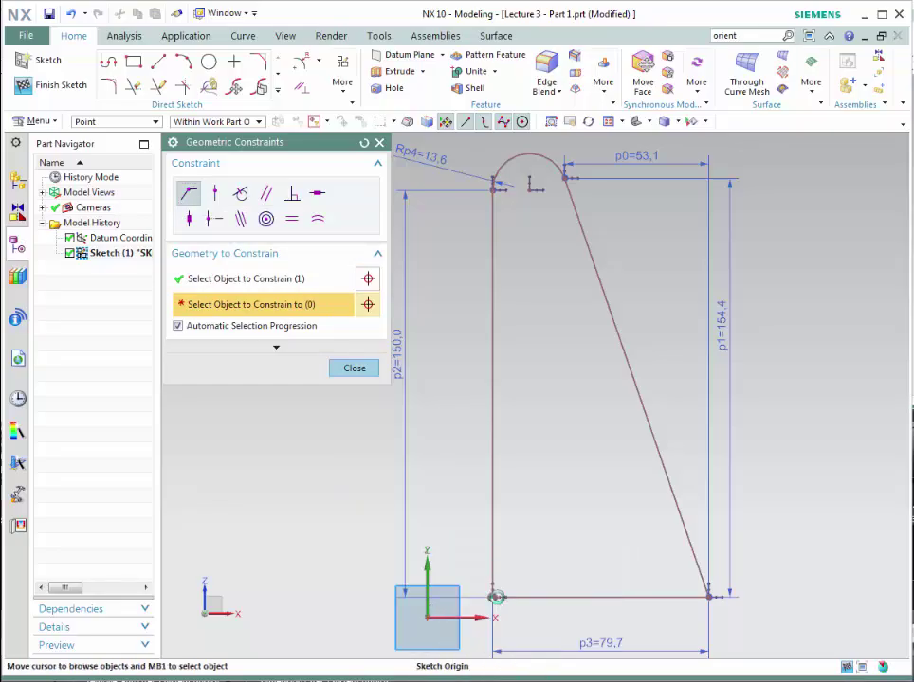
click(359, 372)
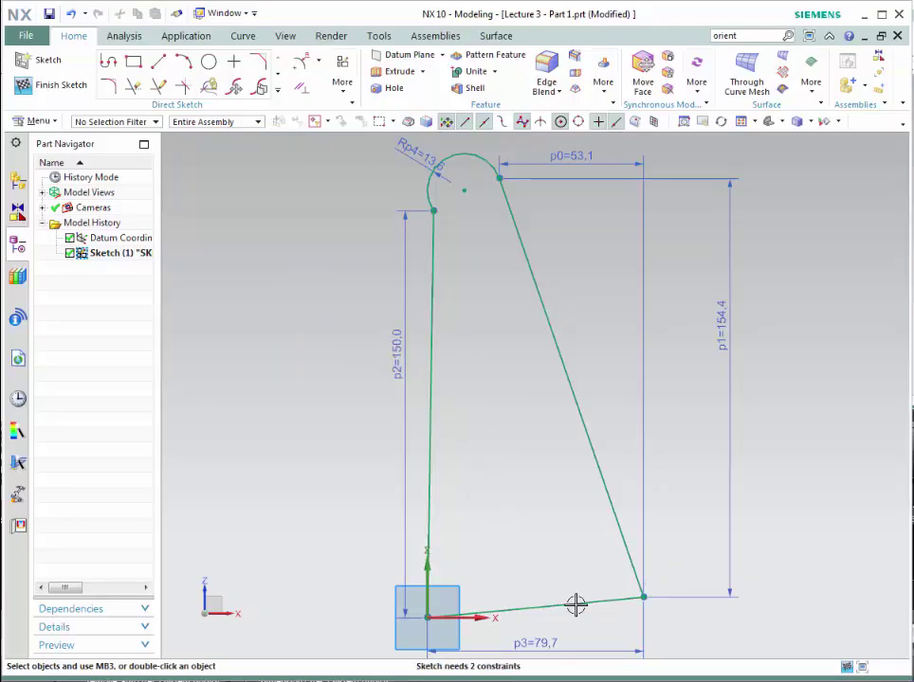
Constrain the base line as Horizontal and the profile's left line as Vertical.
click(304, 90)
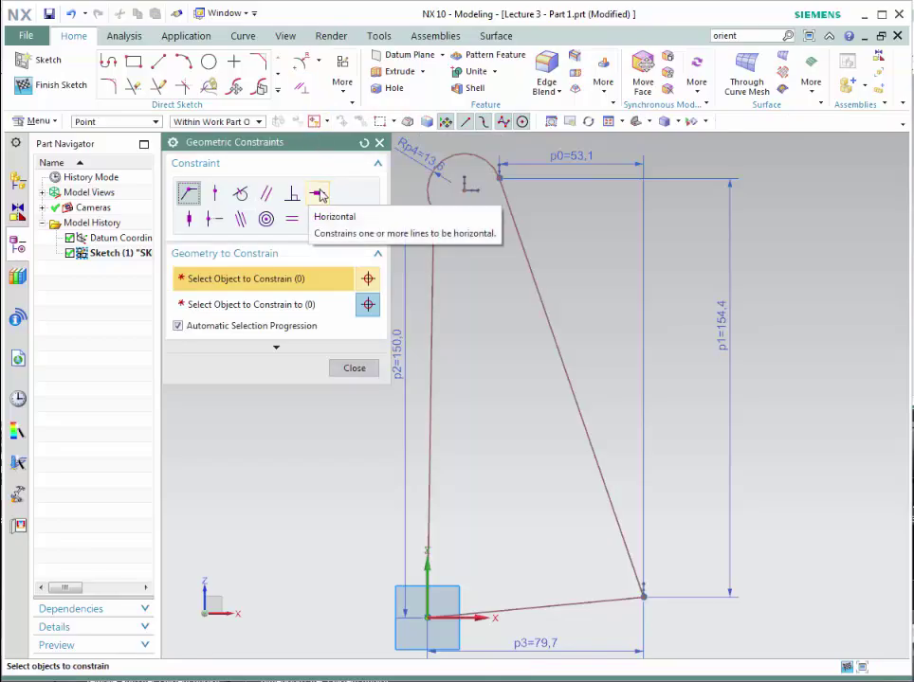
click(319, 194)
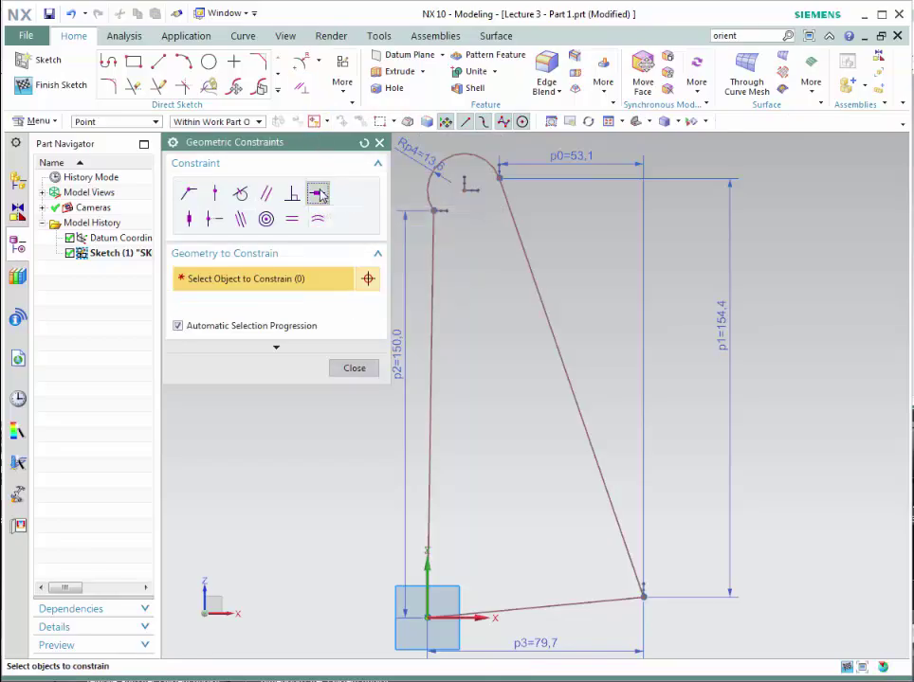
click(547, 603)
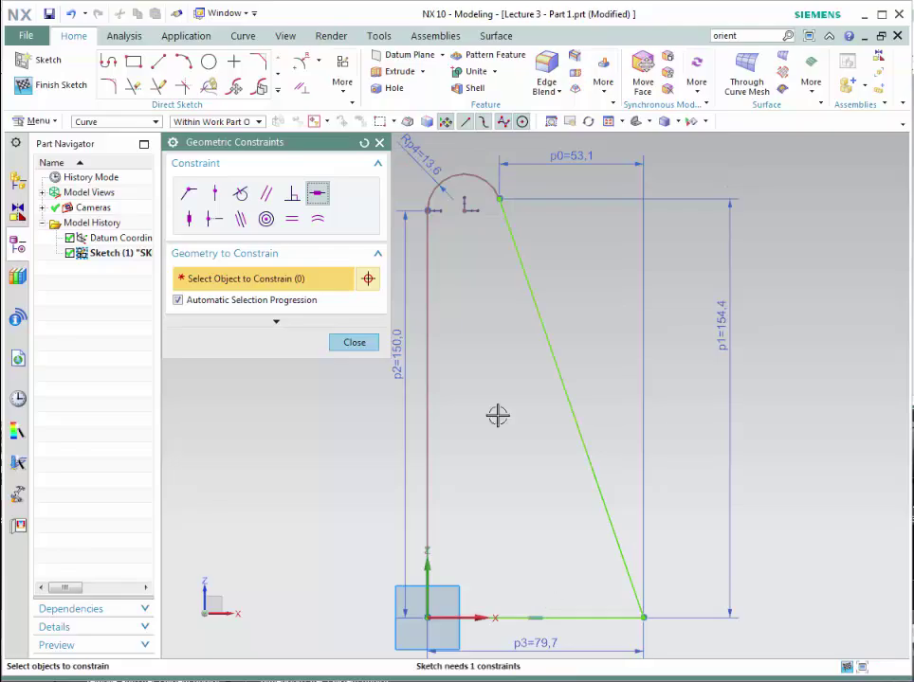
click(190, 219)
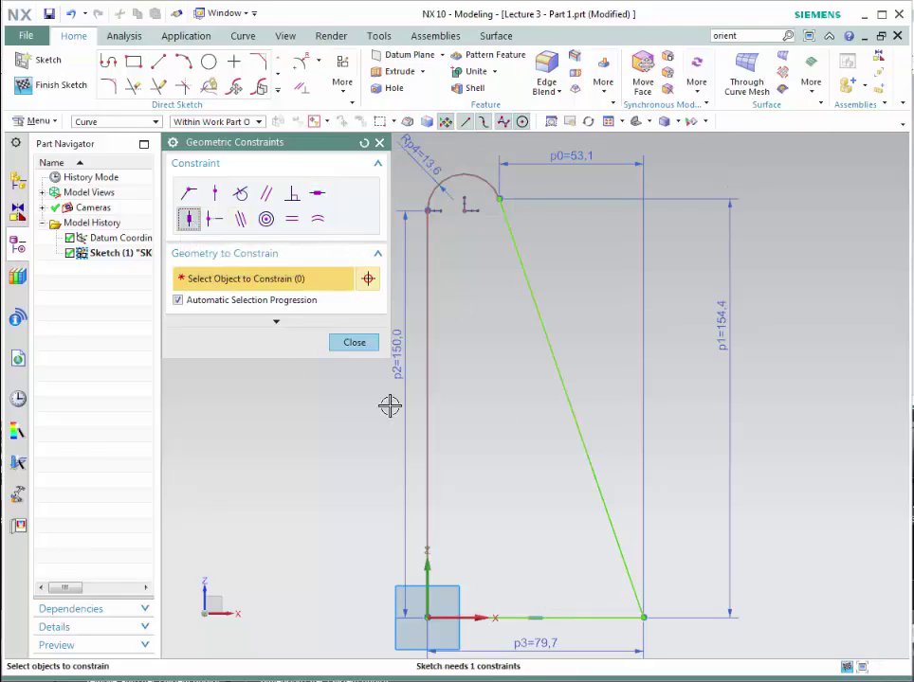
click(427, 405)
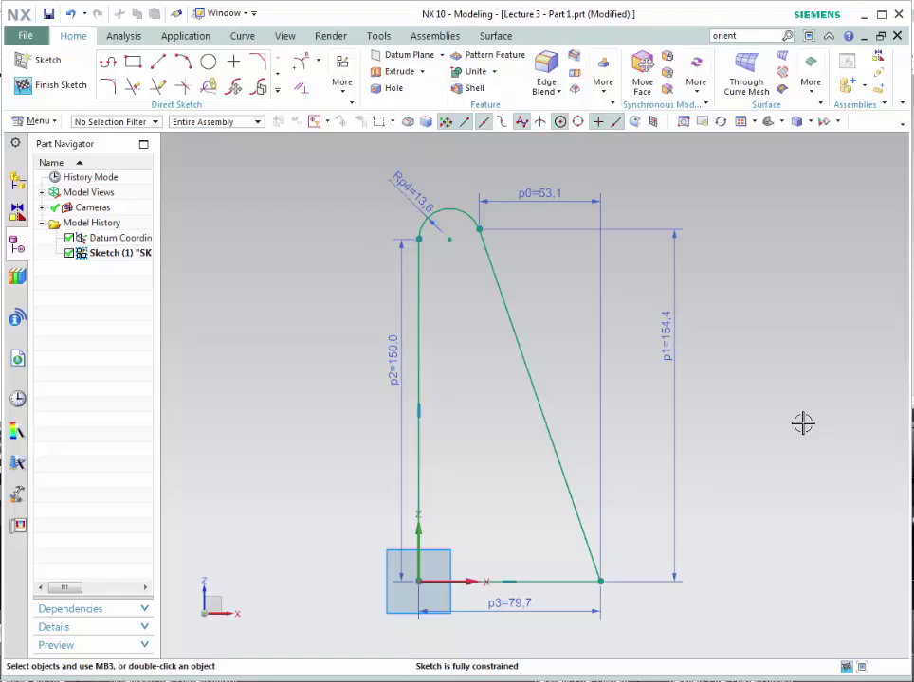
Turn the display of sketch constraints off and back on.
click(342, 88)
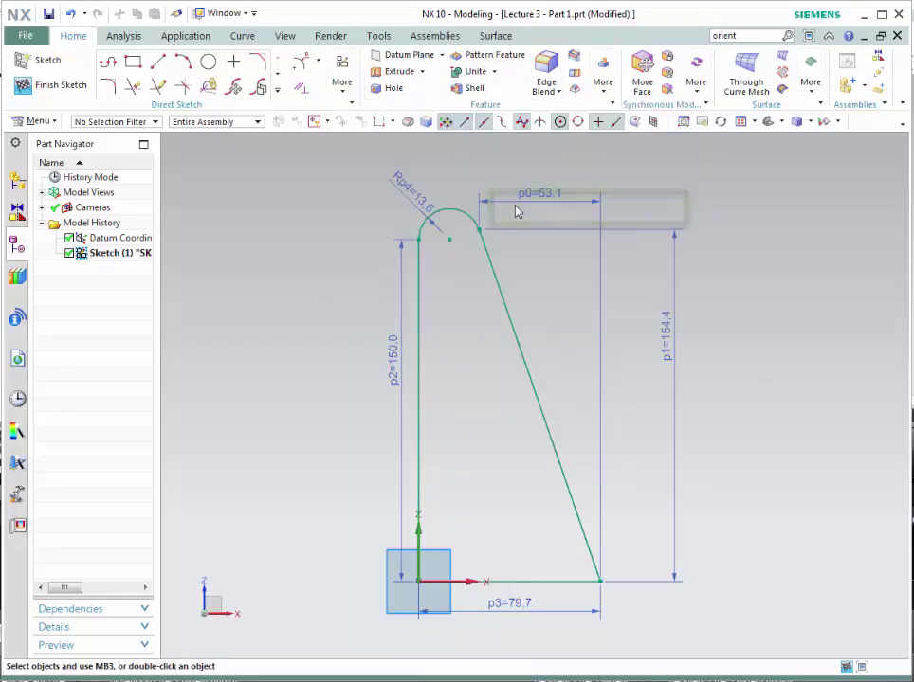
click(595, 280)
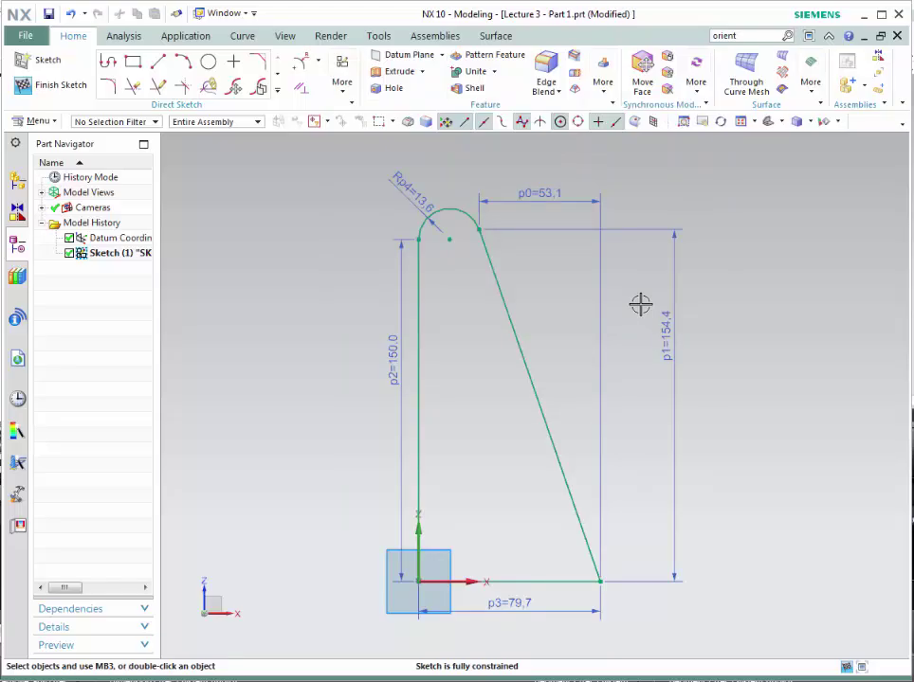
click(343, 75)
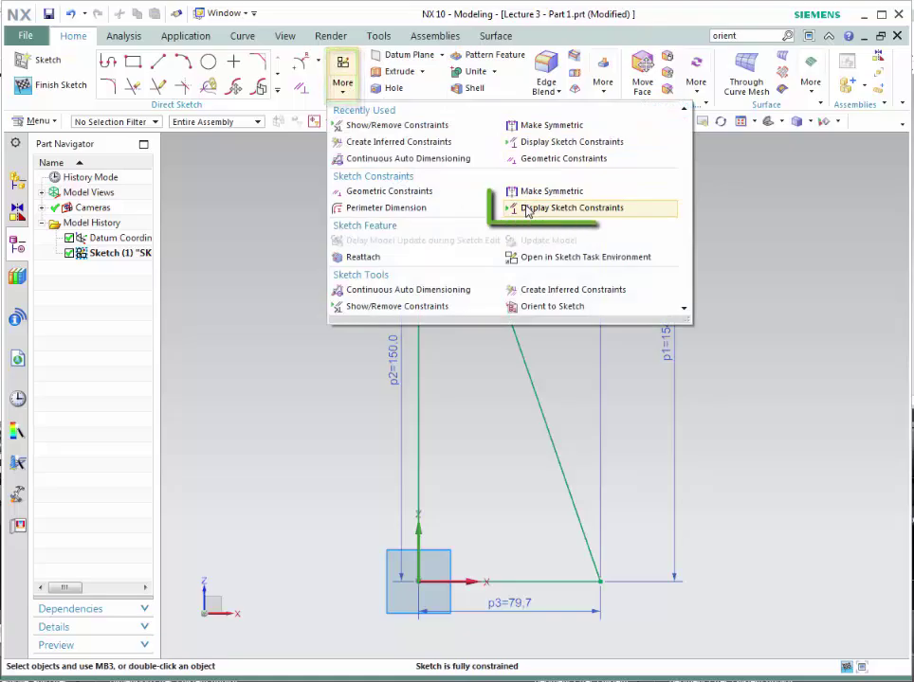
click(527, 210)
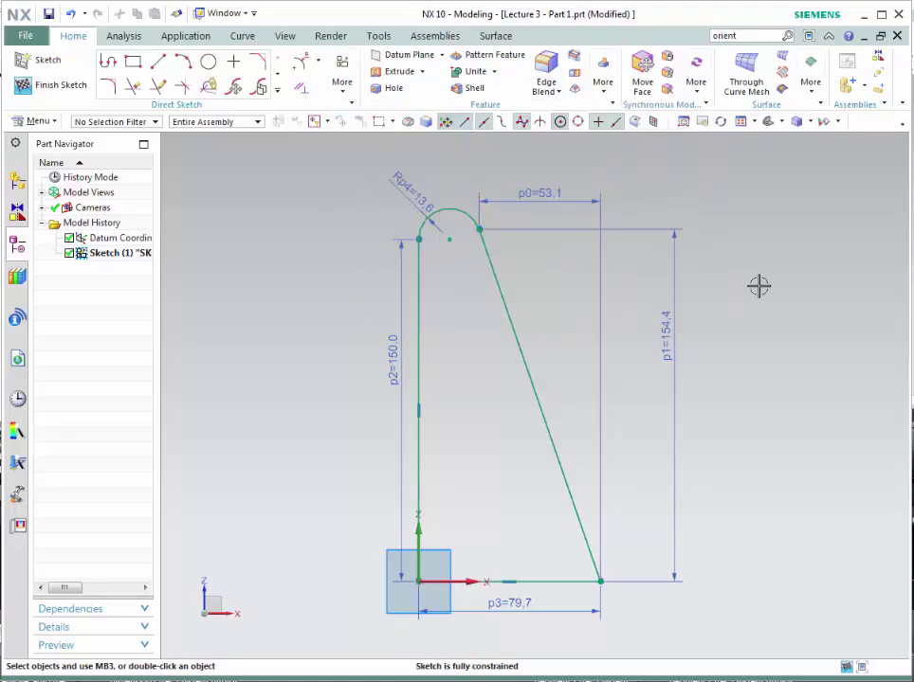
List all constraints in the active sketch with Show/Remove Constraints and examine the arc's Coincident constraint with the vertical line.
click(343, 84)
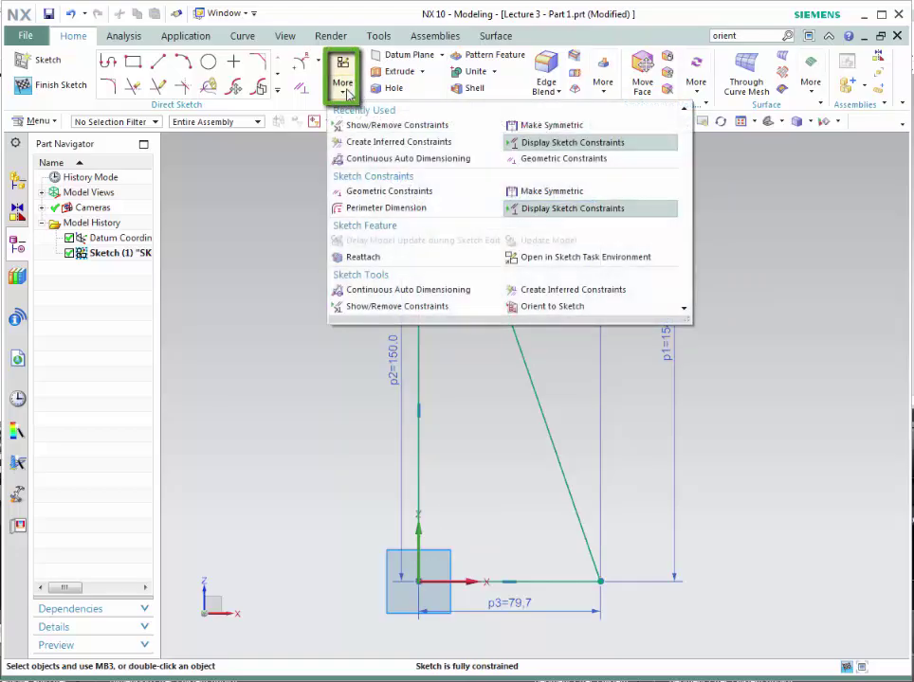
click(367, 125)
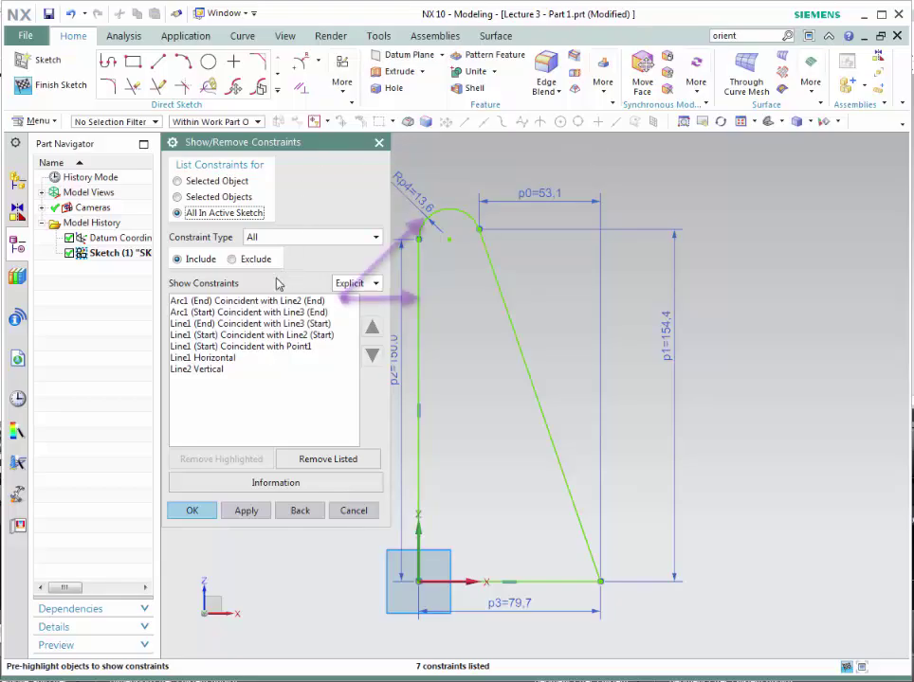
click(239, 302)
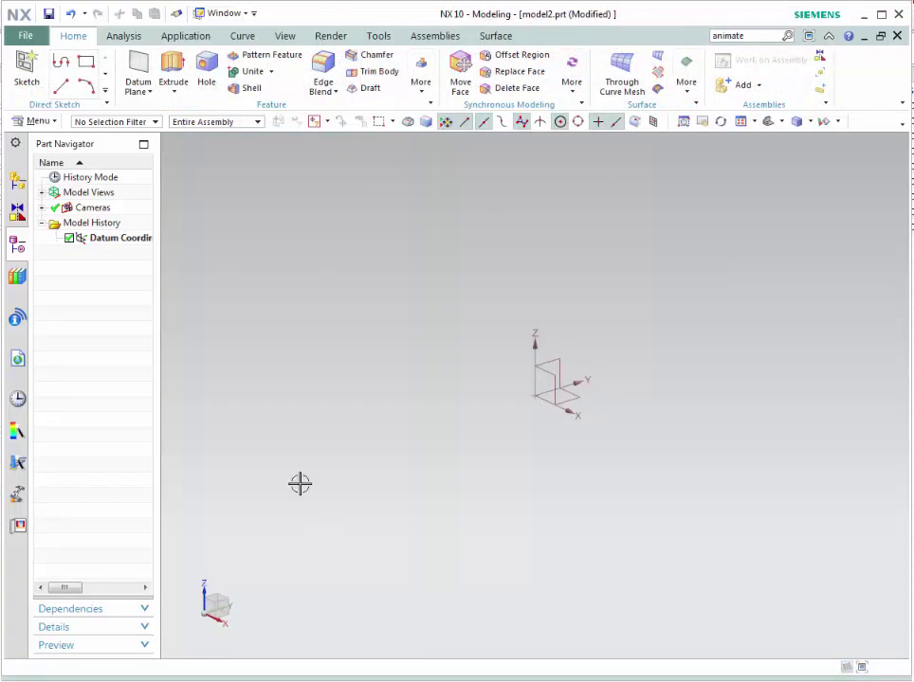
Open Lecture 3 - Part 1a.prt from the Lecture 3 folder and open its sketch for editing.
click(28, 36)
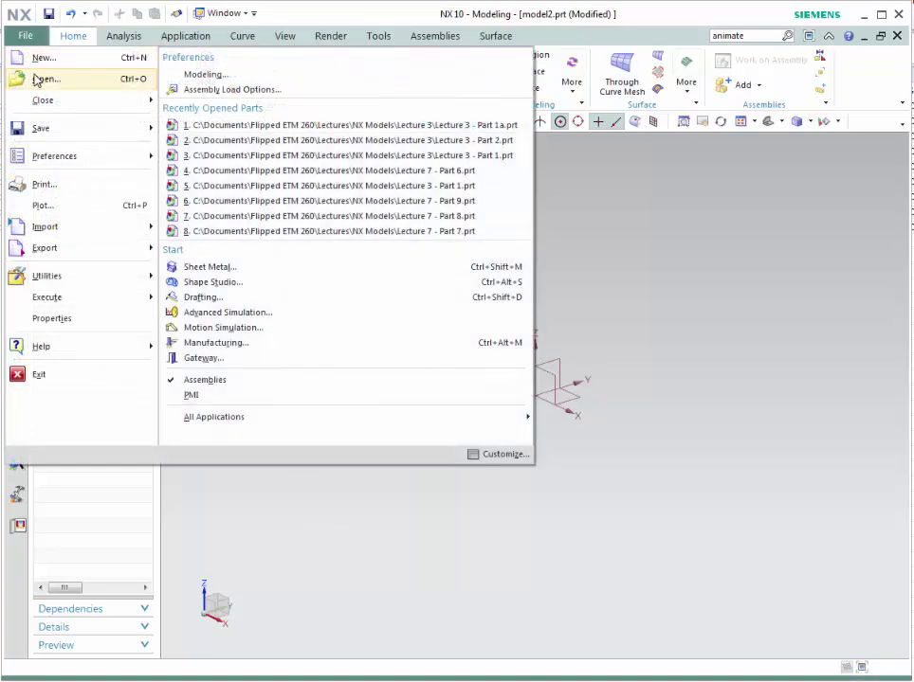
click(42, 81)
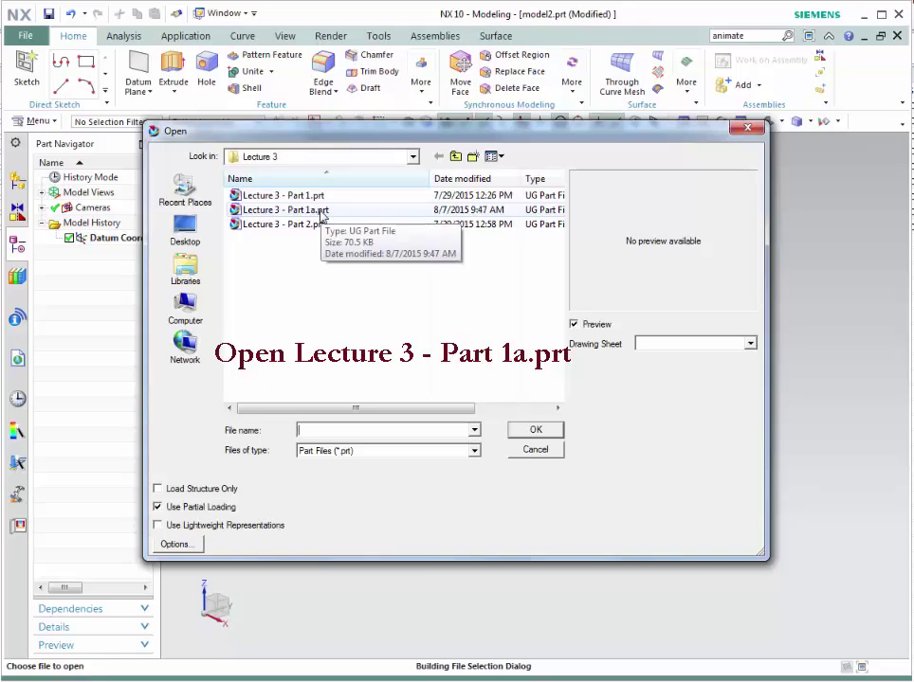
click(322, 211)
click(529, 432)
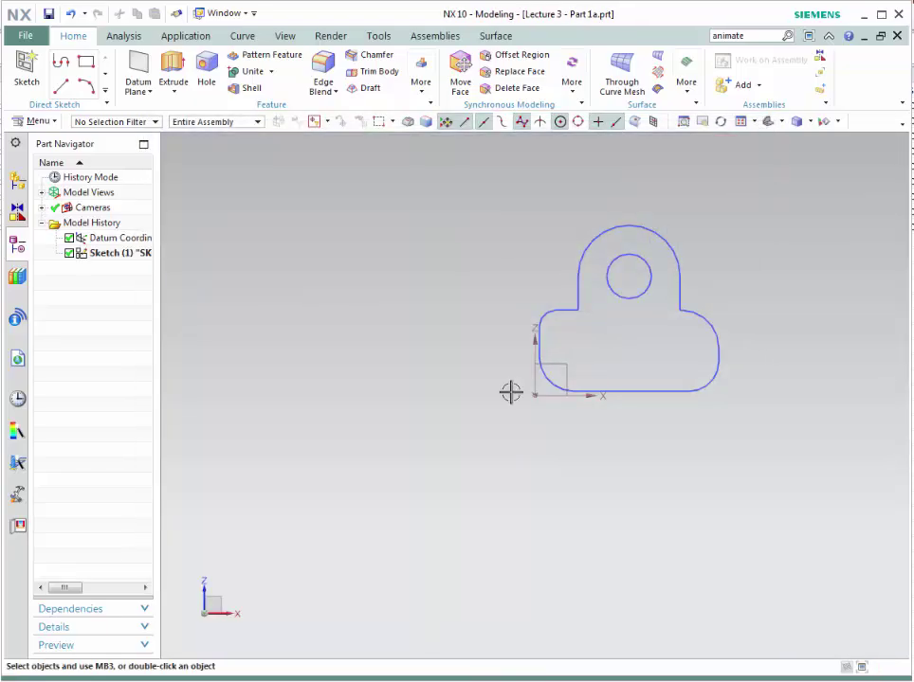
double_click(141, 258)
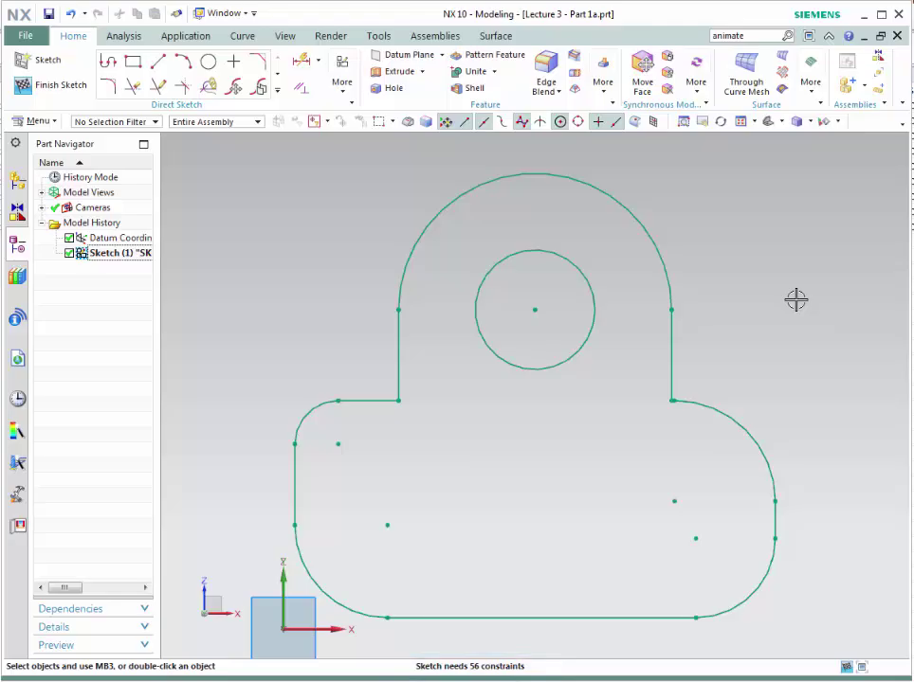
Apply Coincident constraints joining the upper-left vertical line's ends to the large top arc and the short horizontal shoulder line.
click(309, 96)
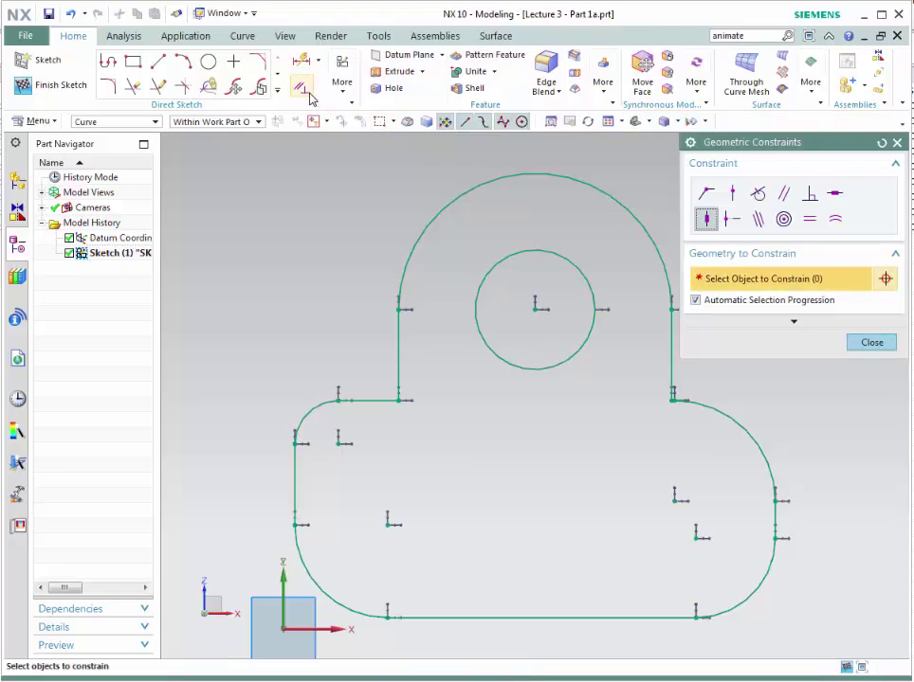
click(705, 192)
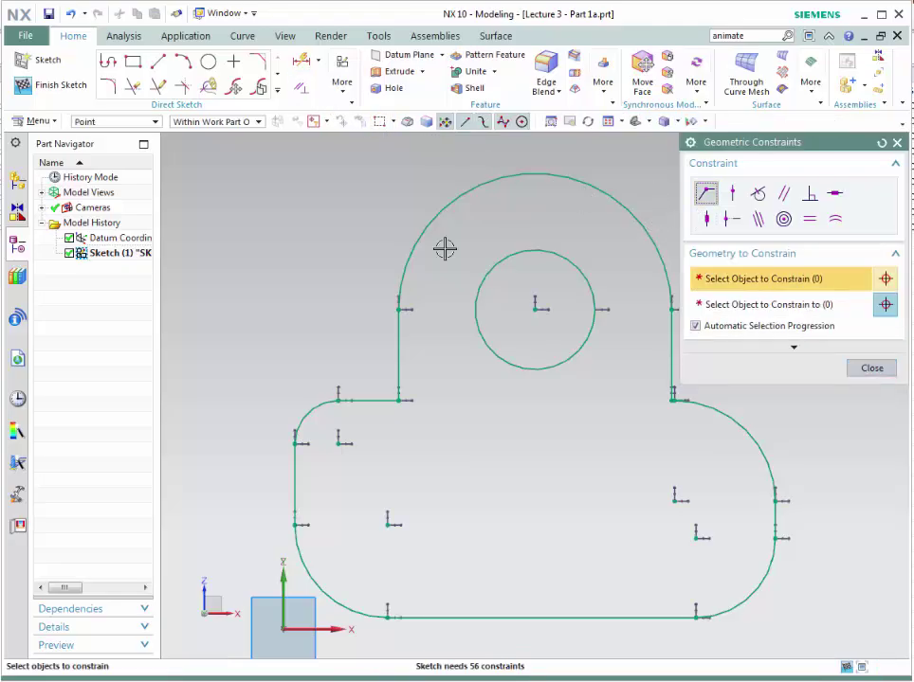
click(399, 307)
click(399, 308)
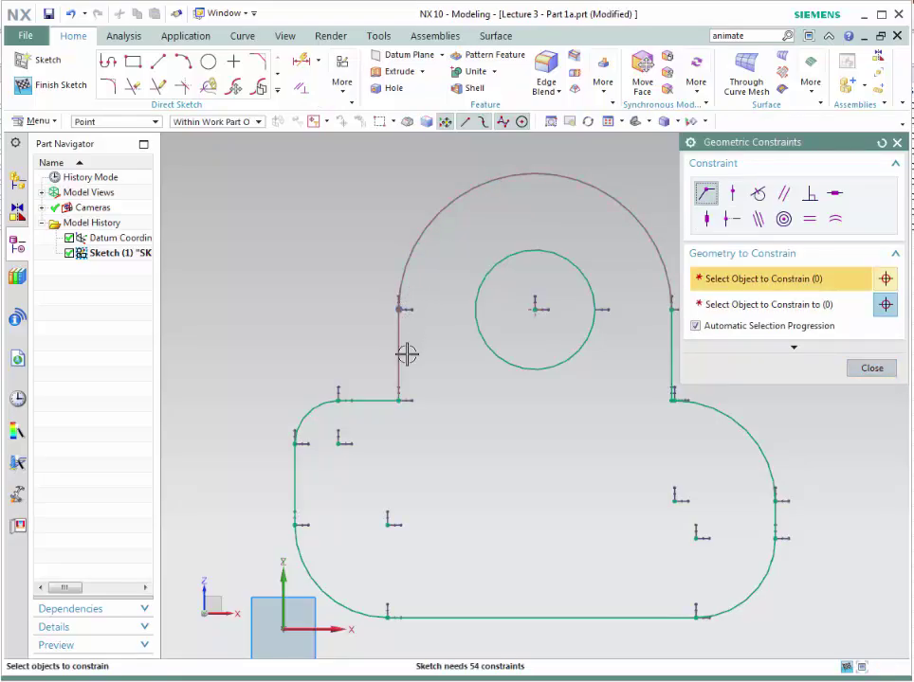
click(400, 400)
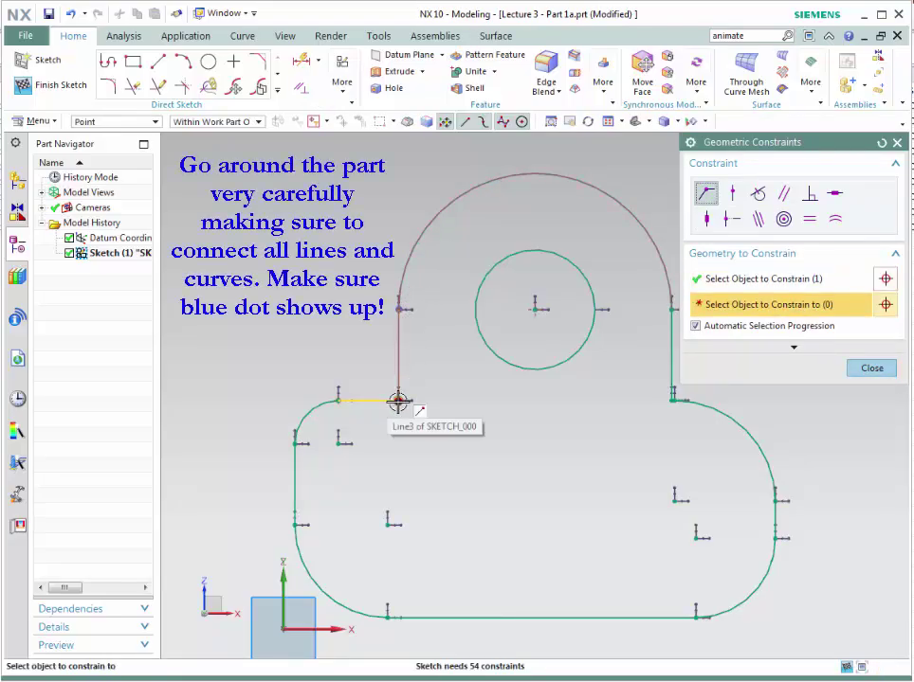
click(398, 401)
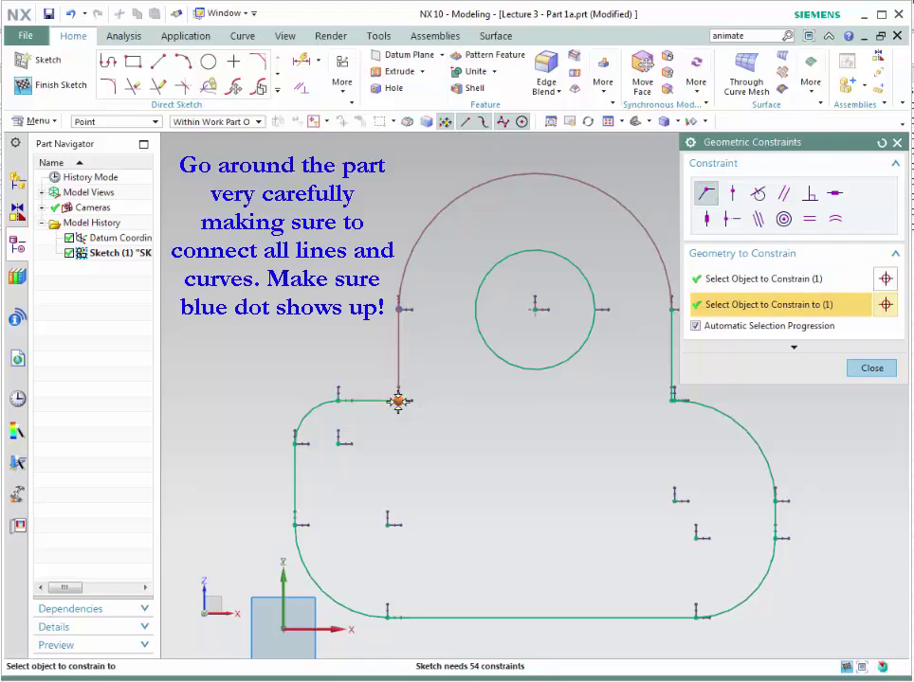
Apply Coincident constraints joining the upper-left corner arc to the shoulder line and left vertical line, and that vertical line to the lower-left arc.
click(338, 401)
click(340, 400)
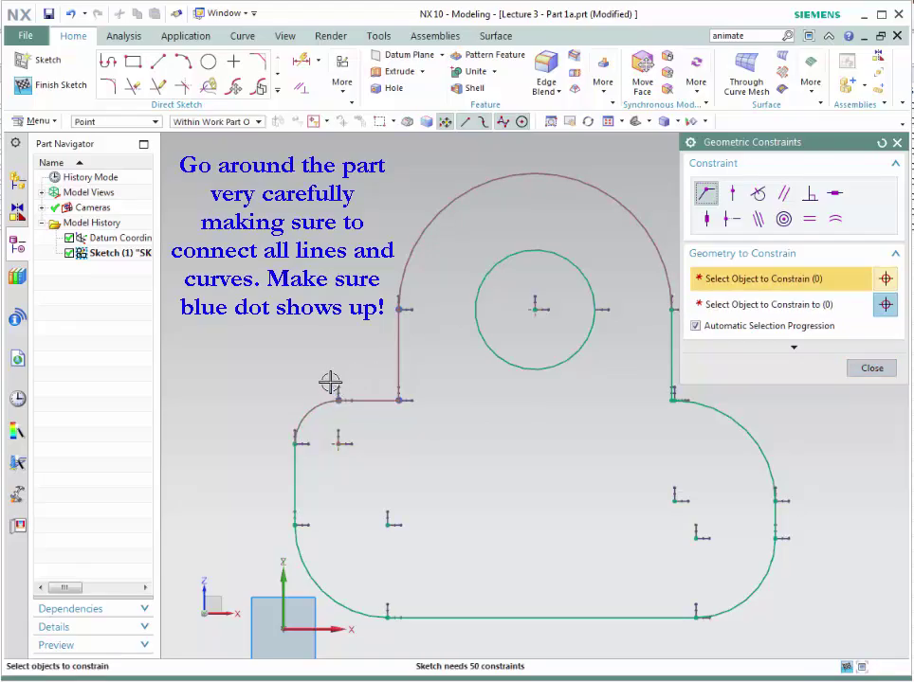
click(298, 439)
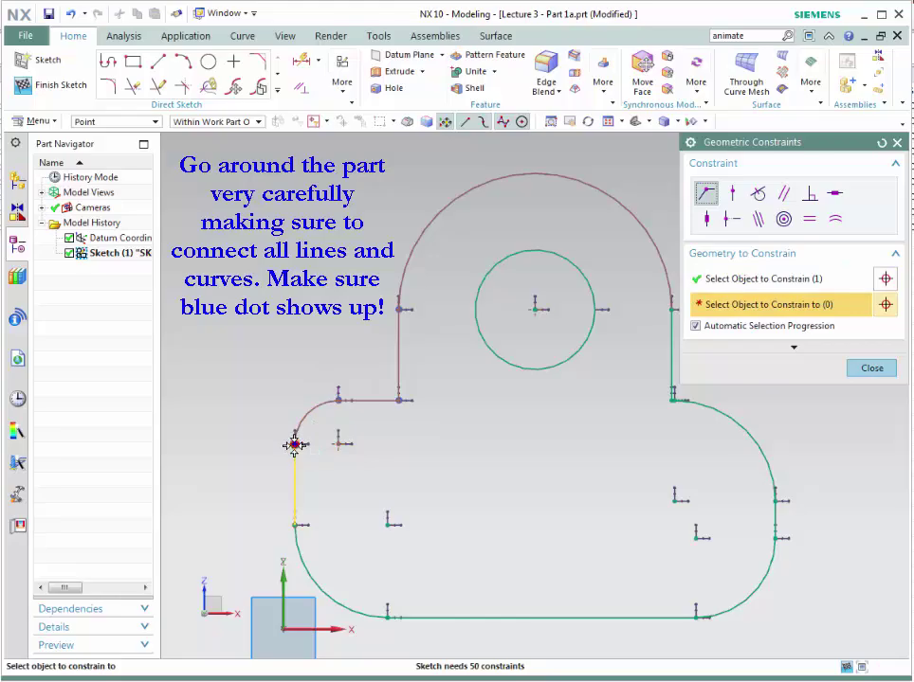
click(295, 446)
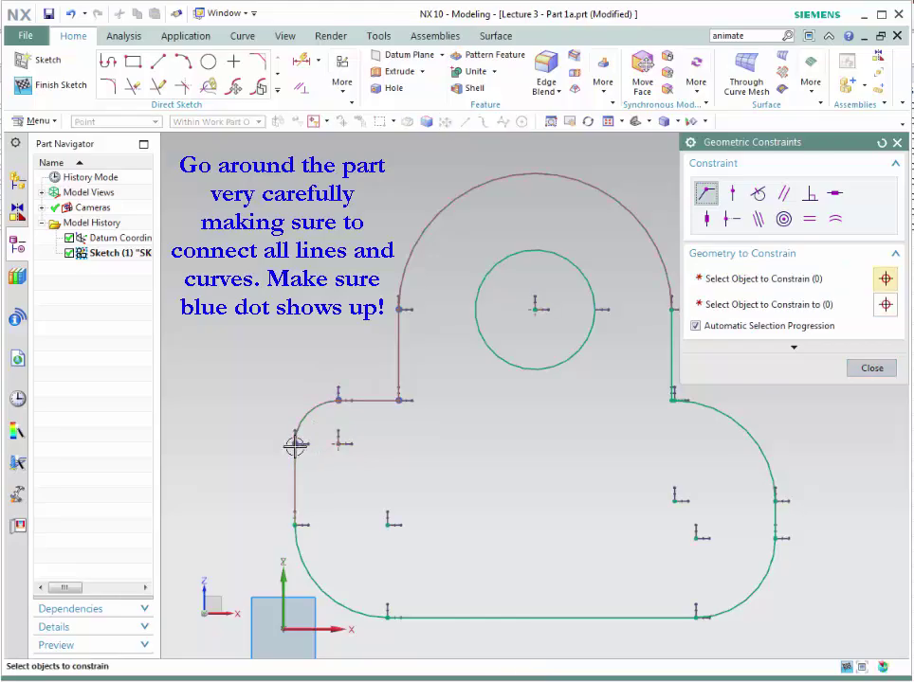
click(295, 523)
click(296, 524)
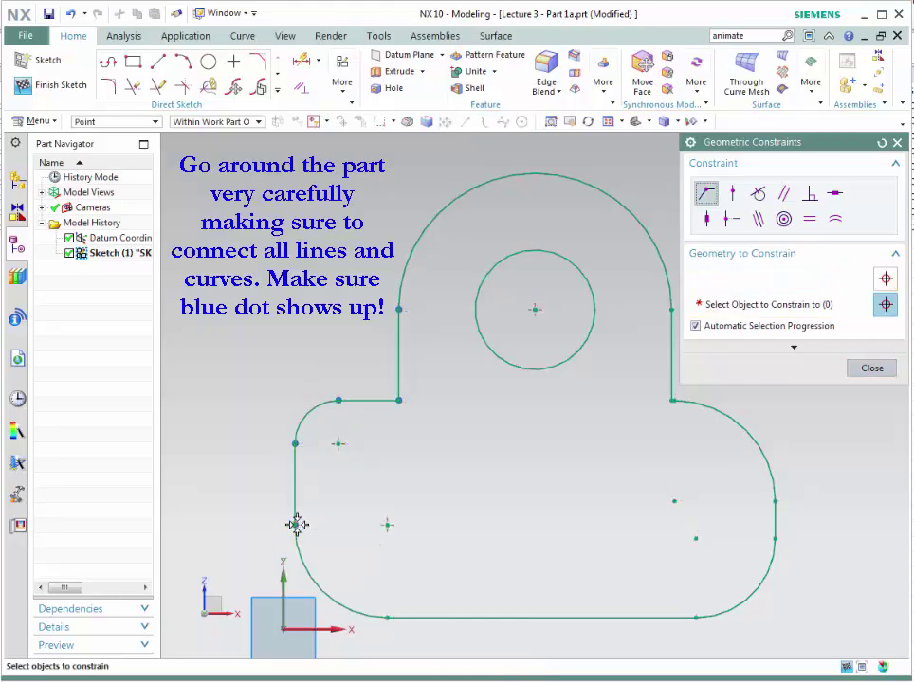
Apply Coincident constraints joining the bottom line to both lower corner arcs, and the lower-right arc to the short right vertical line.
click(388, 618)
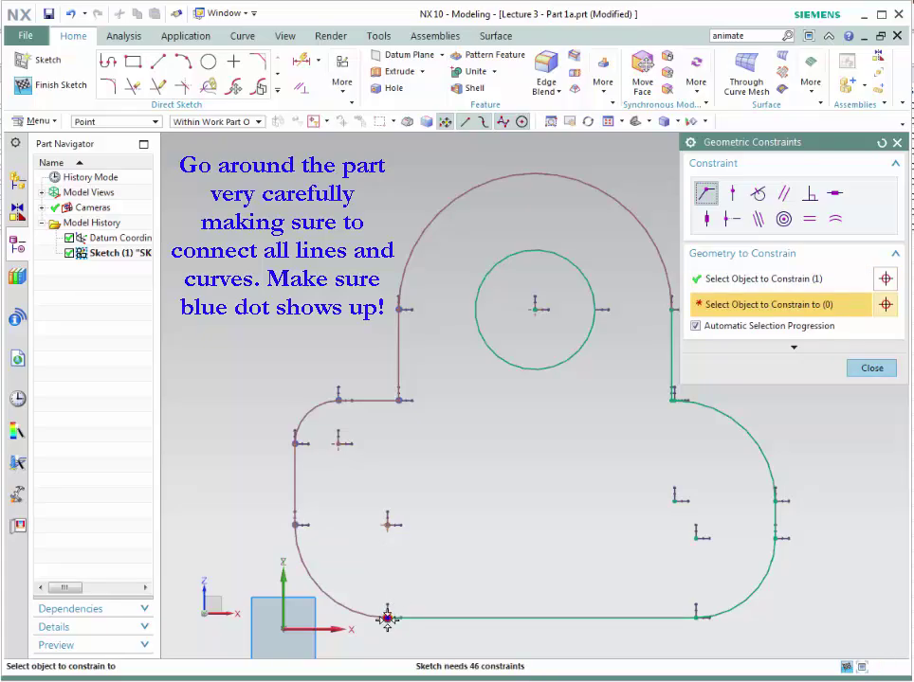
click(386, 618)
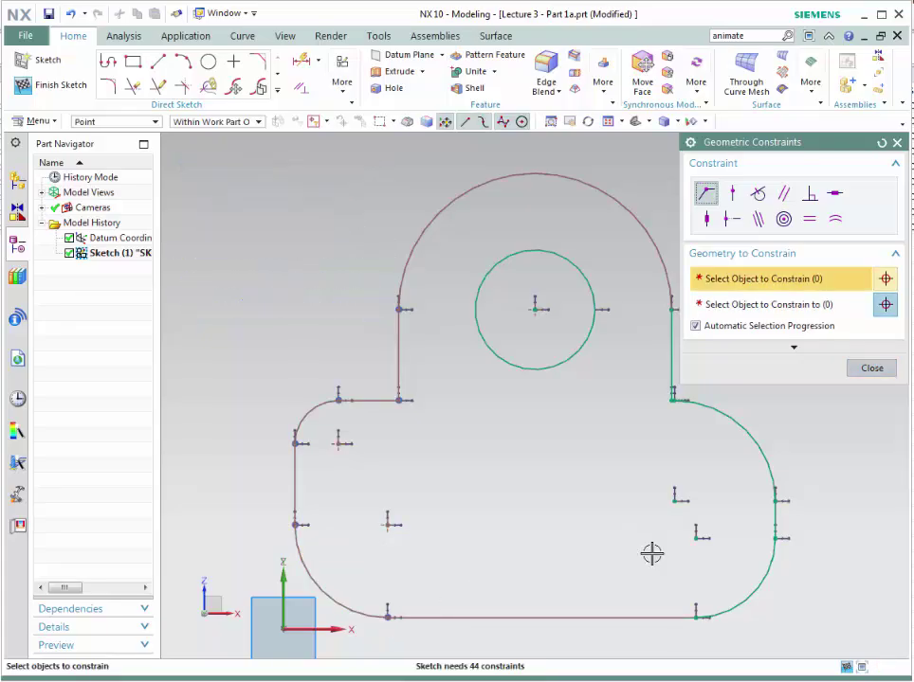
click(698, 617)
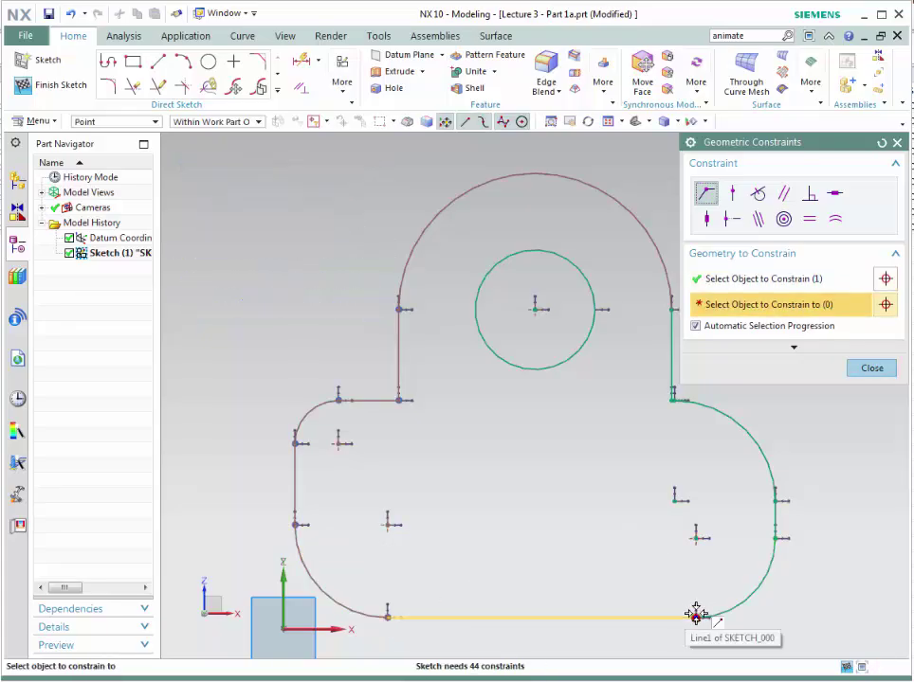
click(697, 616)
click(776, 537)
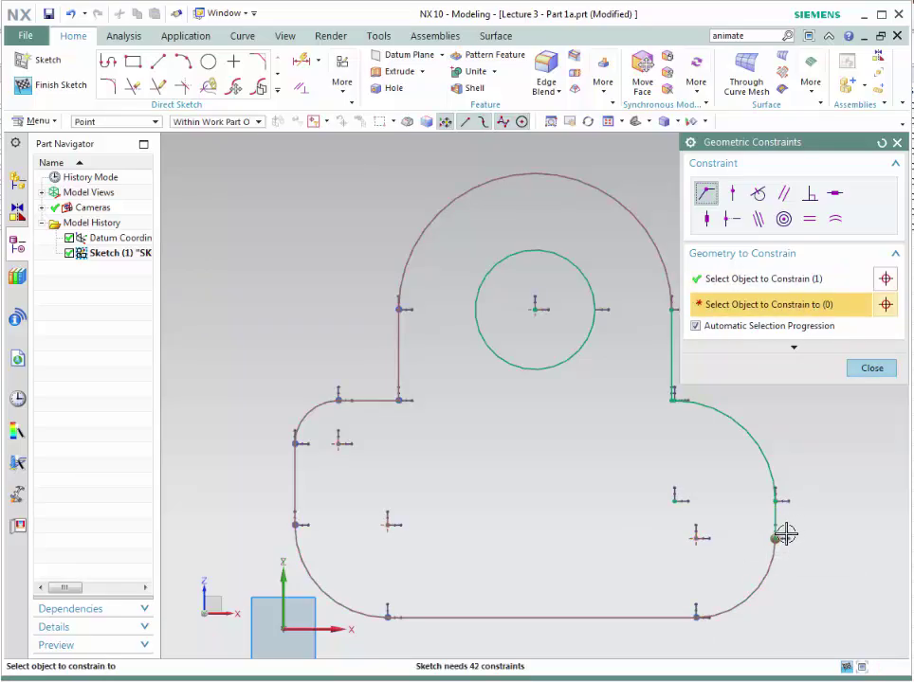
click(776, 537)
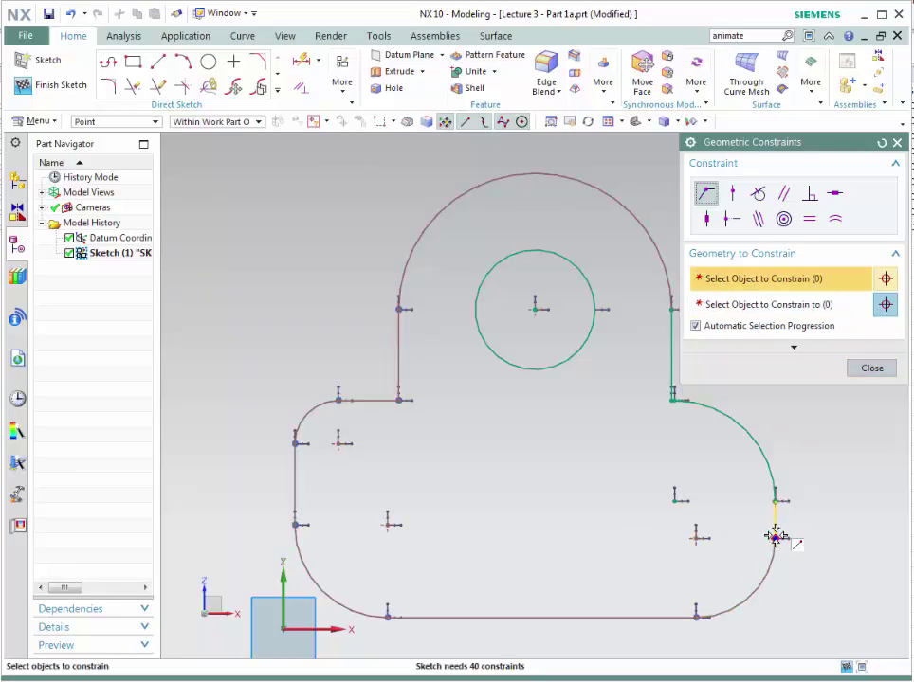
click(776, 537)
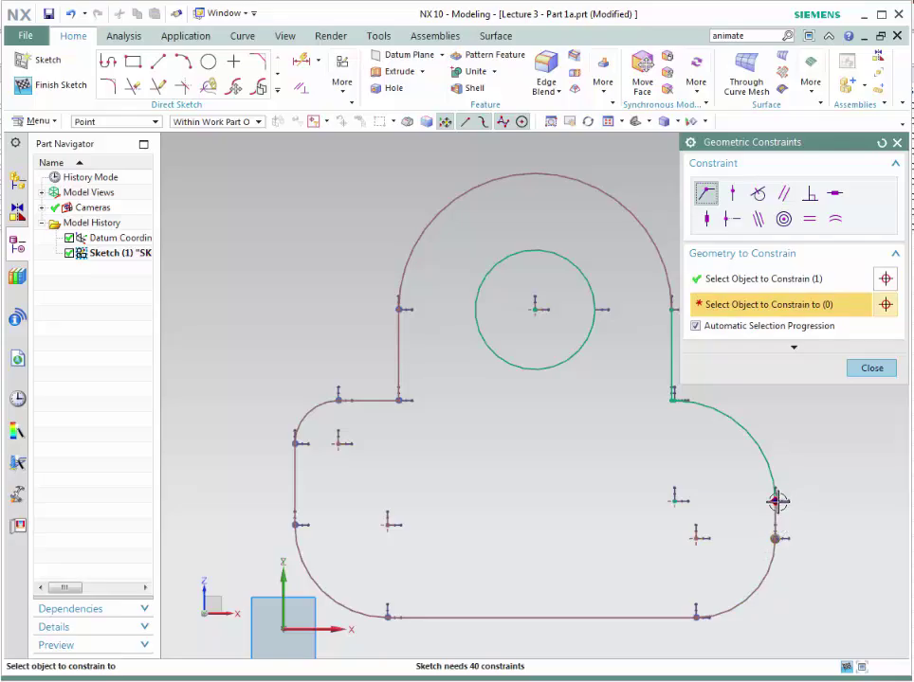
click(775, 501)
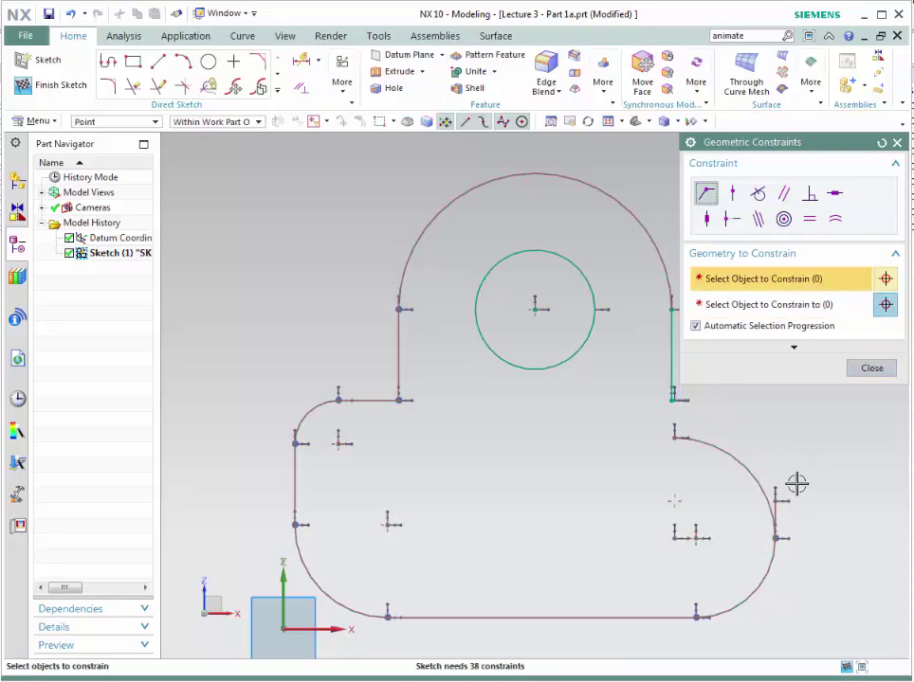
key(ctrl+z)
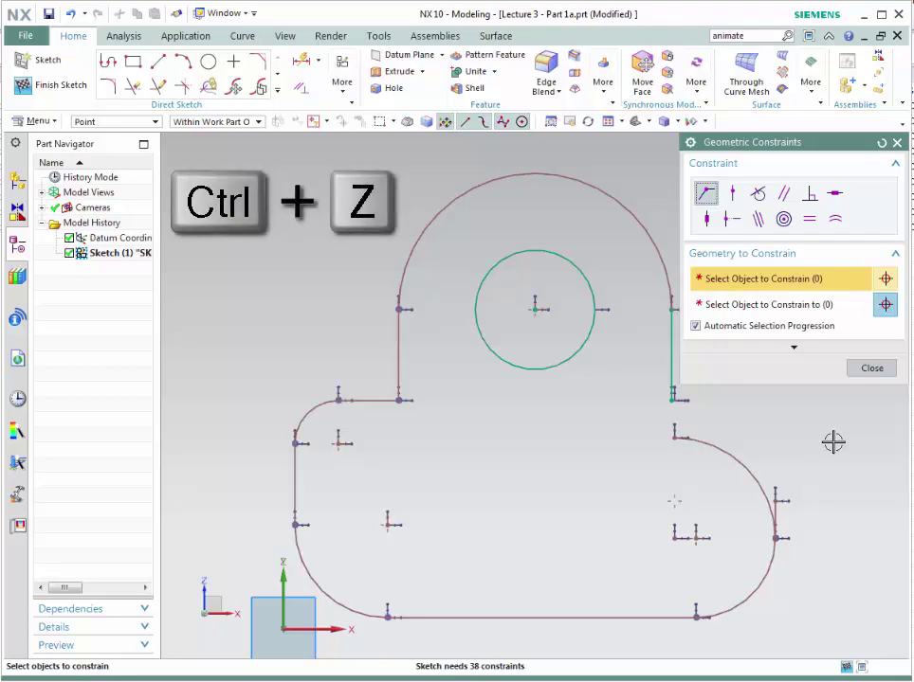
Apply Coincident constraints joining the upper-right shoulder arc to the short right vertical line and tiny shoulder line, and the upper-right vertical line to the top arc.
click(776, 500)
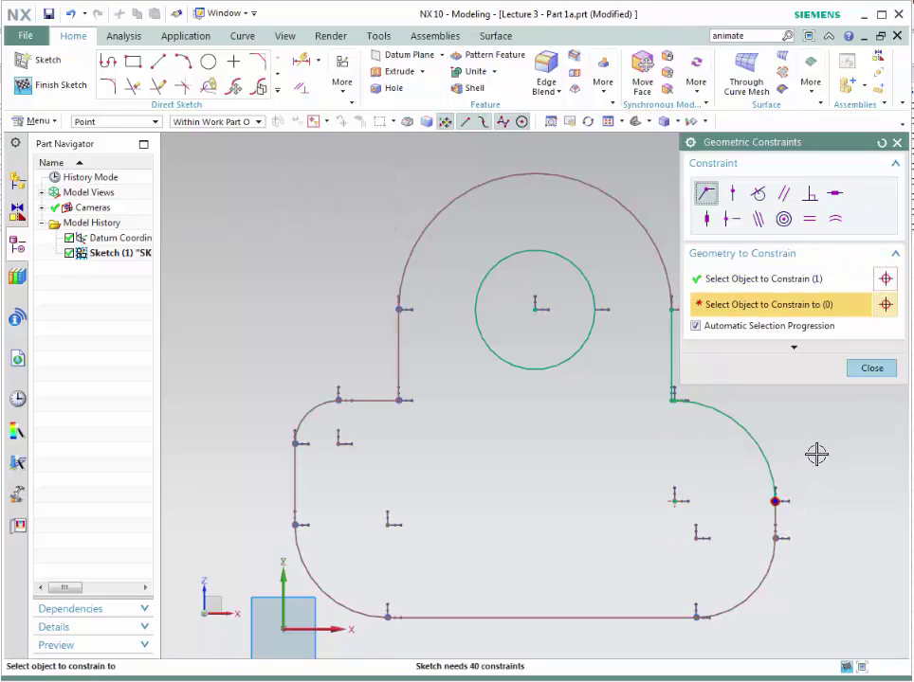
click(775, 499)
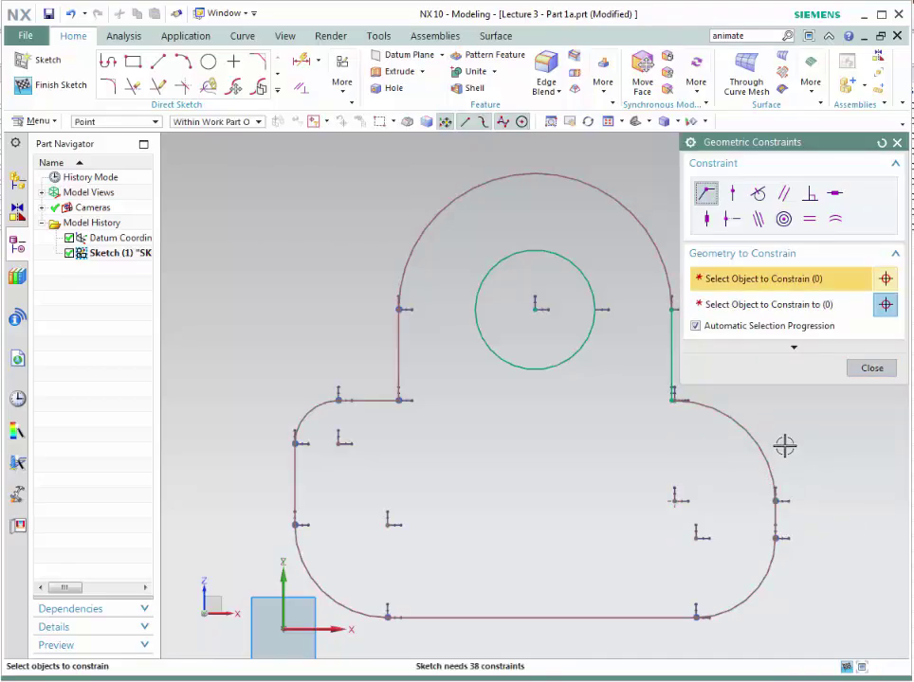
click(670, 400)
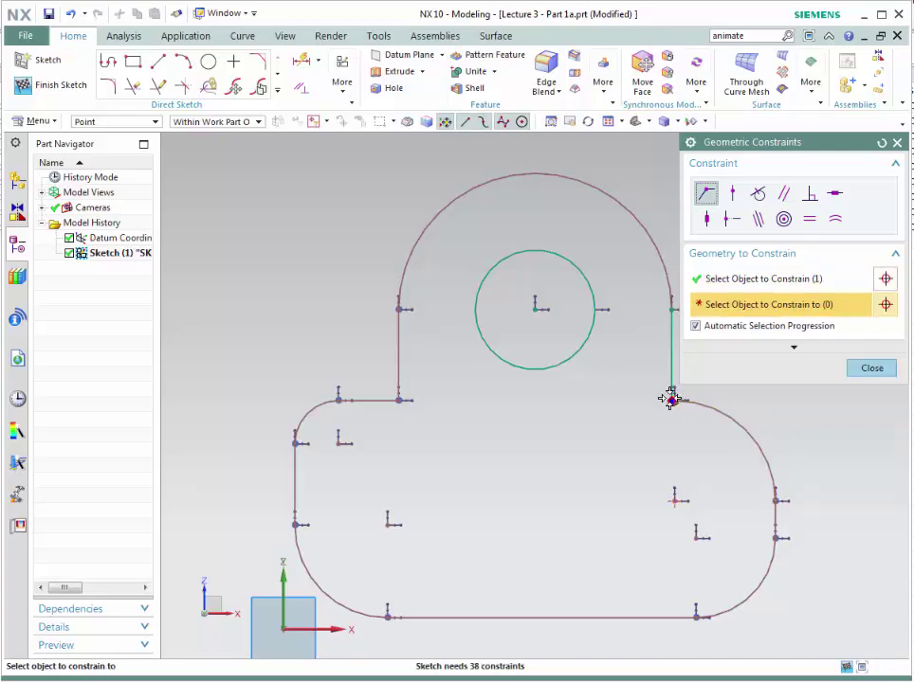
click(671, 326)
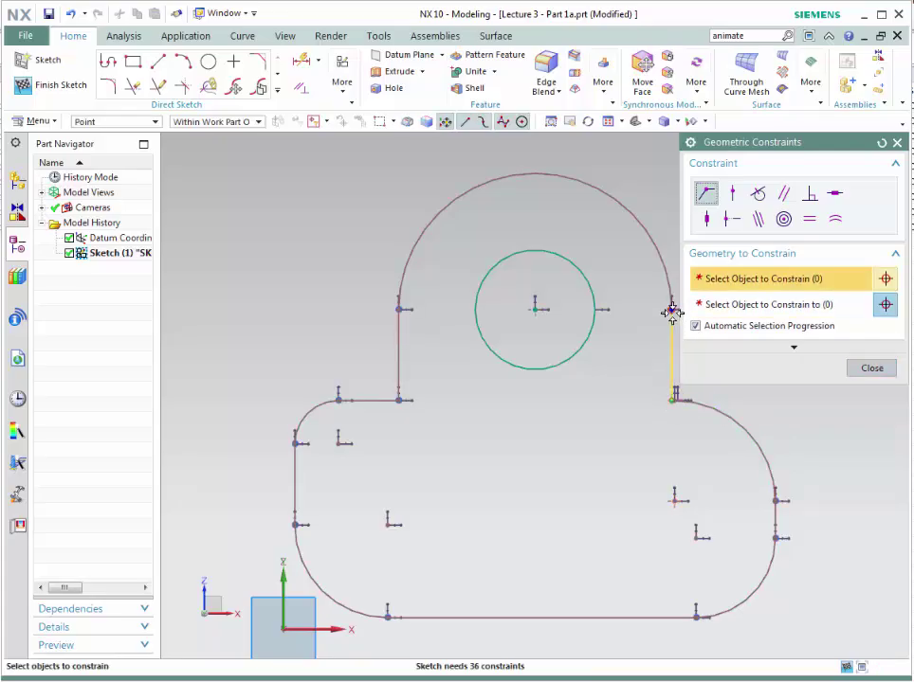
click(671, 307)
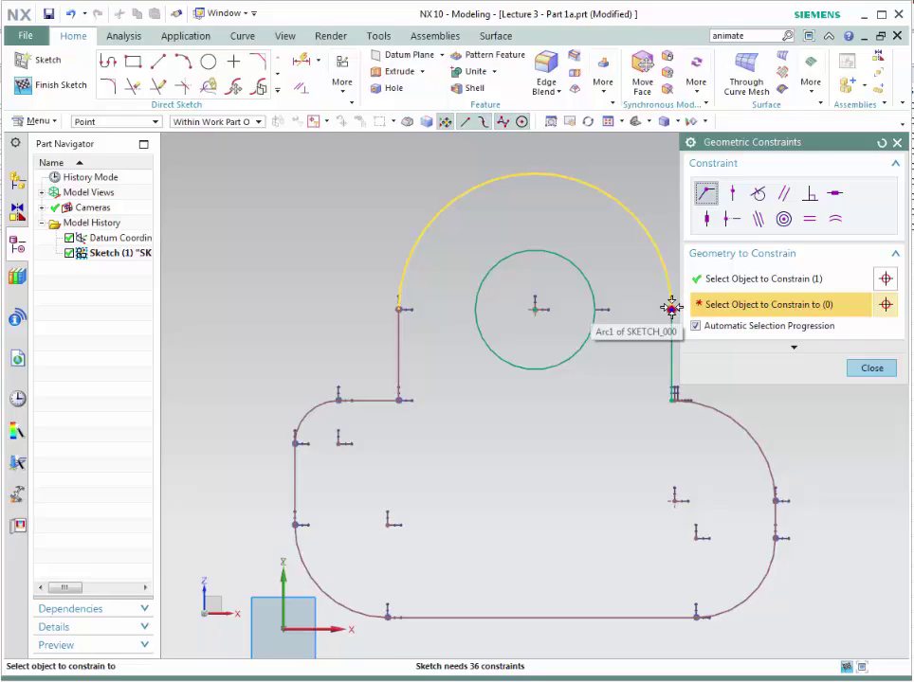
click(671, 308)
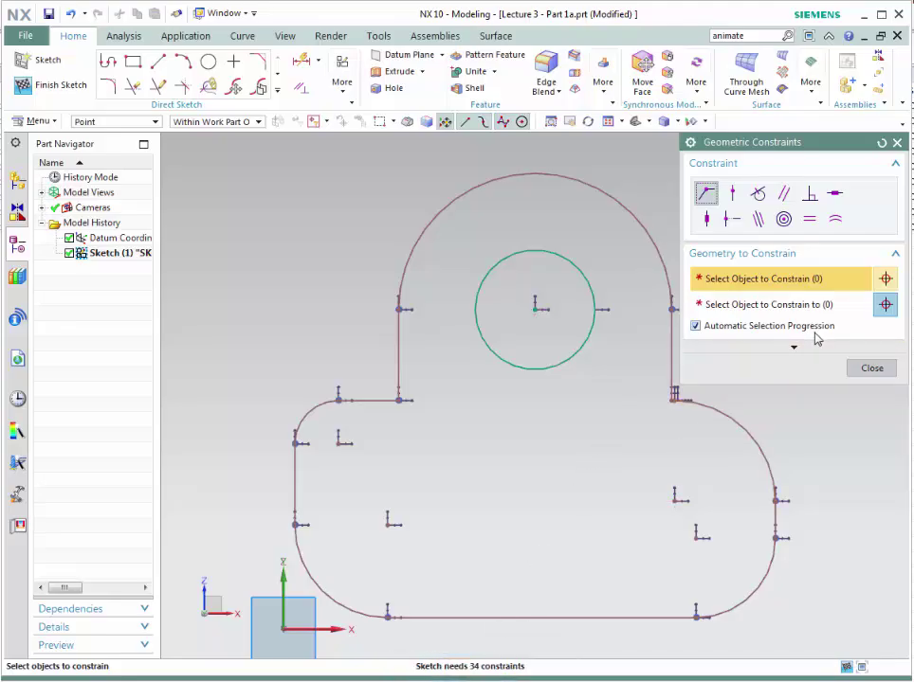
Apply Tangent constraints between the large top arc and the vertical lines at both of its ends.
click(760, 199)
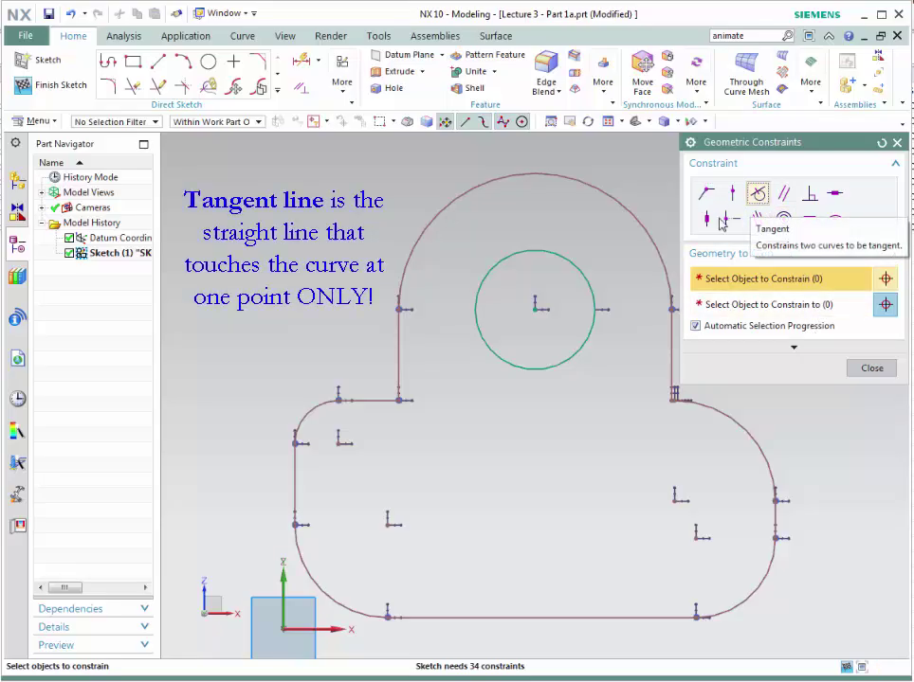
click(398, 320)
click(400, 295)
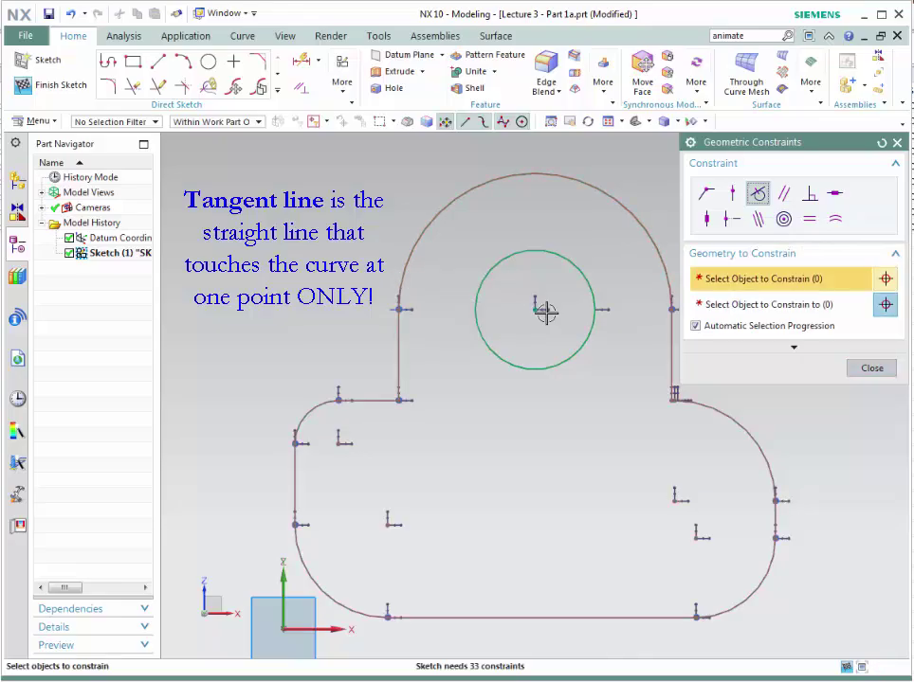
click(665, 345)
click(666, 289)
Make the upper-left corner arc tangent to the shoulder line and left vertical line, and that vertical line tangent to the lower-left arc.
click(374, 399)
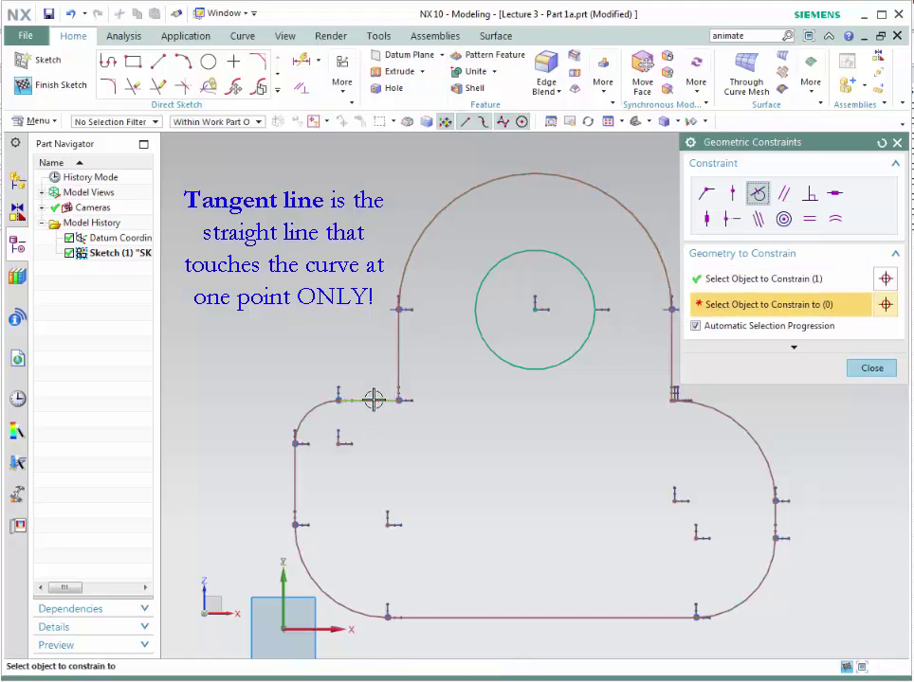
click(322, 408)
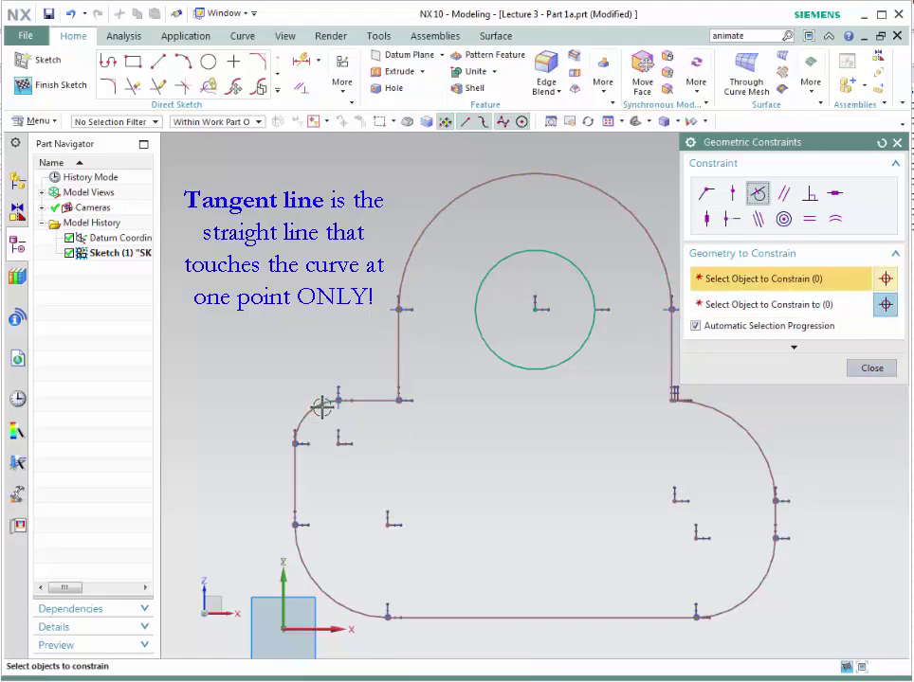
click(295, 486)
click(298, 422)
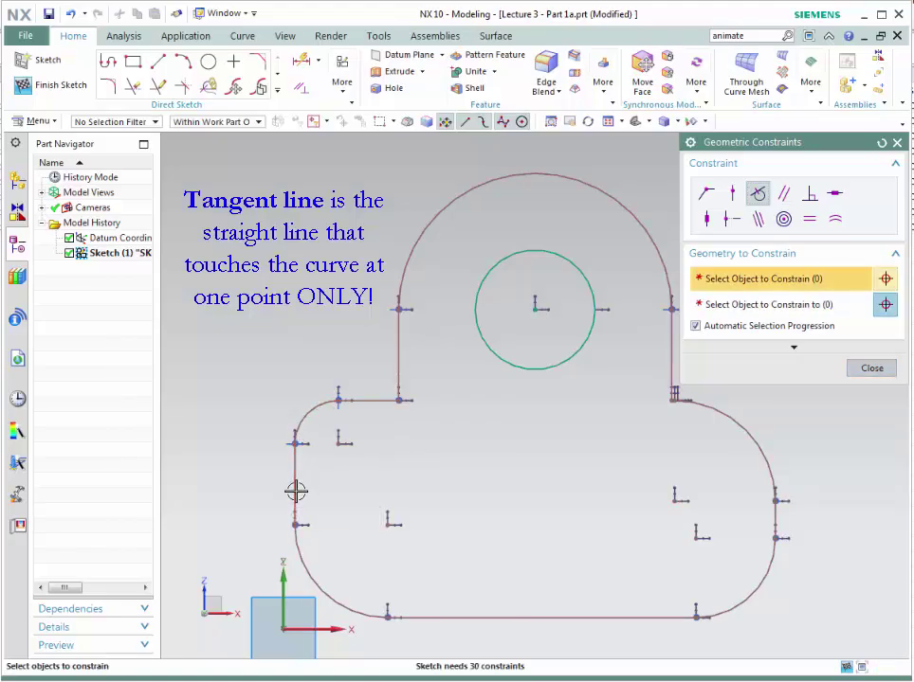
click(298, 489)
click(351, 601)
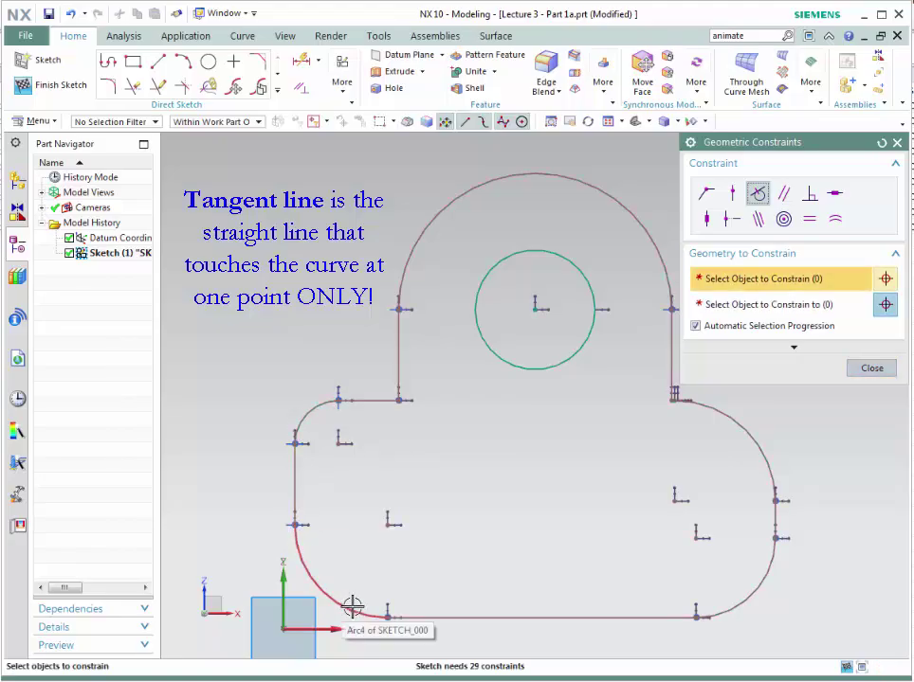
Make the bottom line tangent to the lower-left and lower-right corner arcs.
click(352, 607)
click(410, 618)
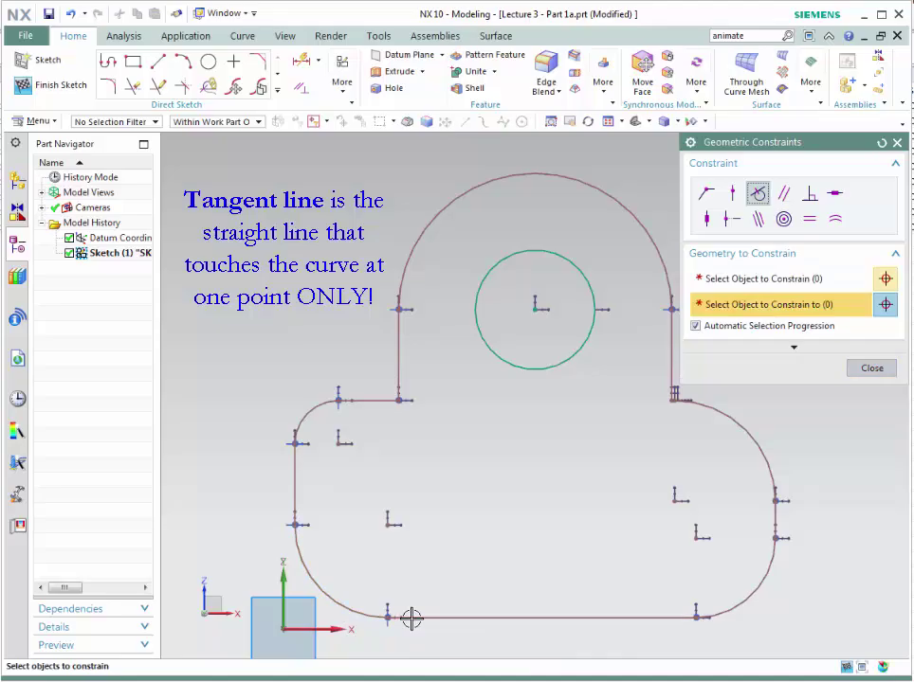
click(626, 617)
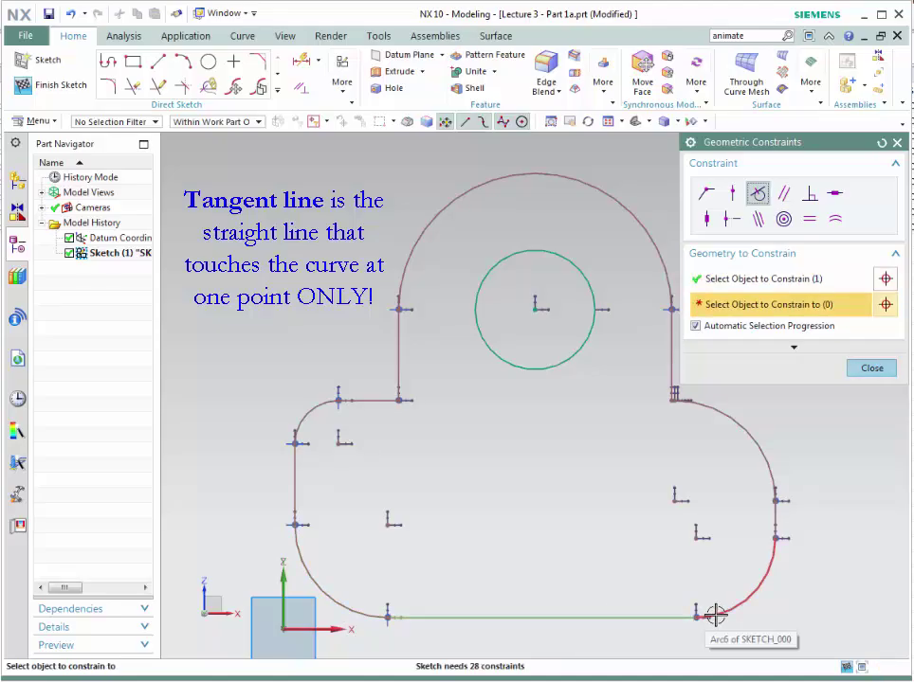
click(714, 616)
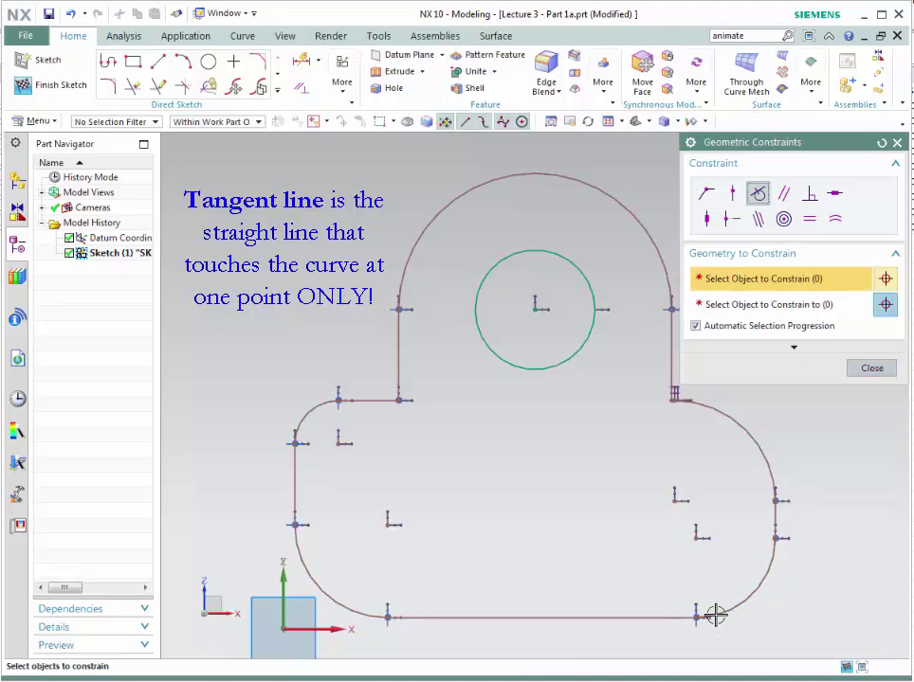
Make the short right vertical line tangent to the lower-right arc and the upper-right shoulder arc, and finish applying constraints.
click(761, 575)
click(777, 521)
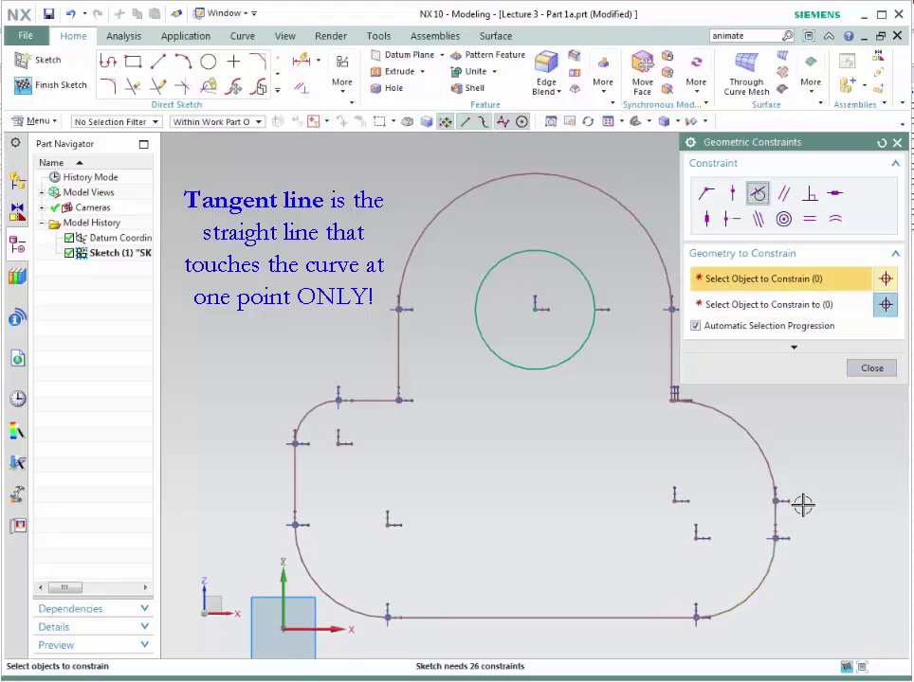
click(776, 510)
click(775, 474)
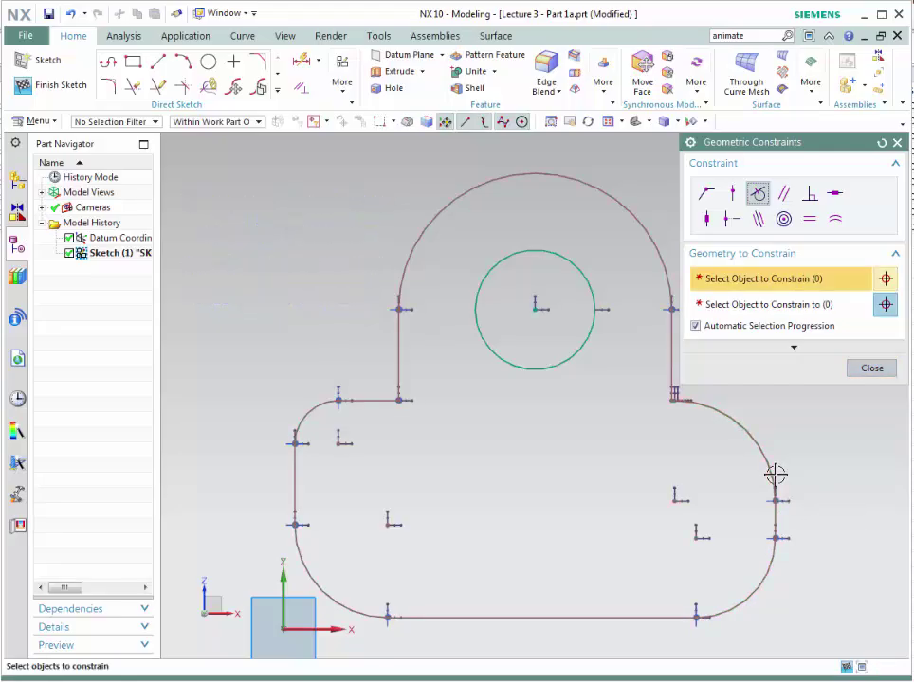
click(869, 370)
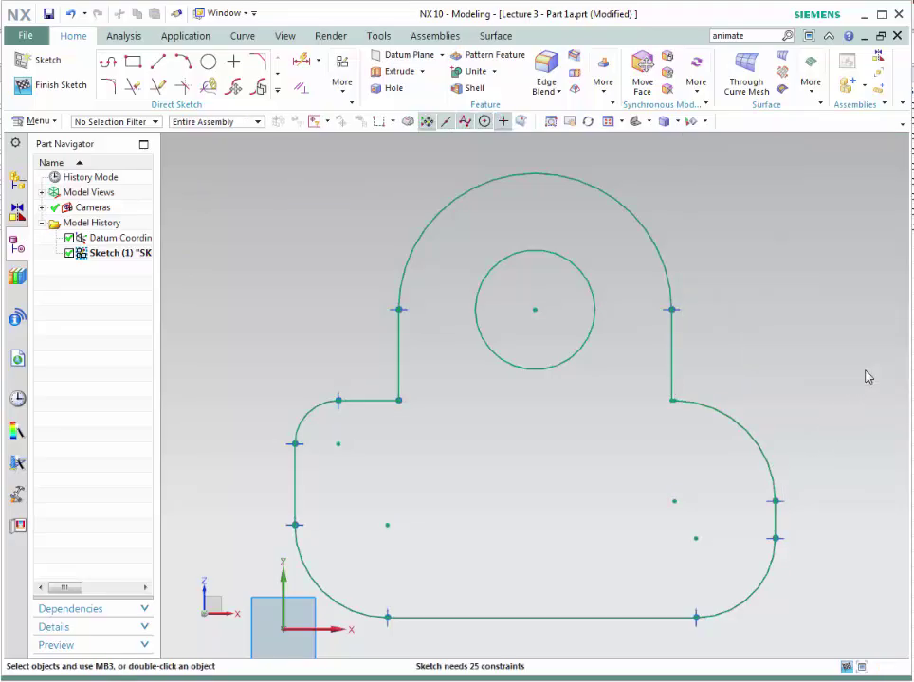
Close the gap at the right shoulder with a Coincident constraint between the tiny horizontal line's free end and the upper-right vertical line's lower end.
click(684, 121)
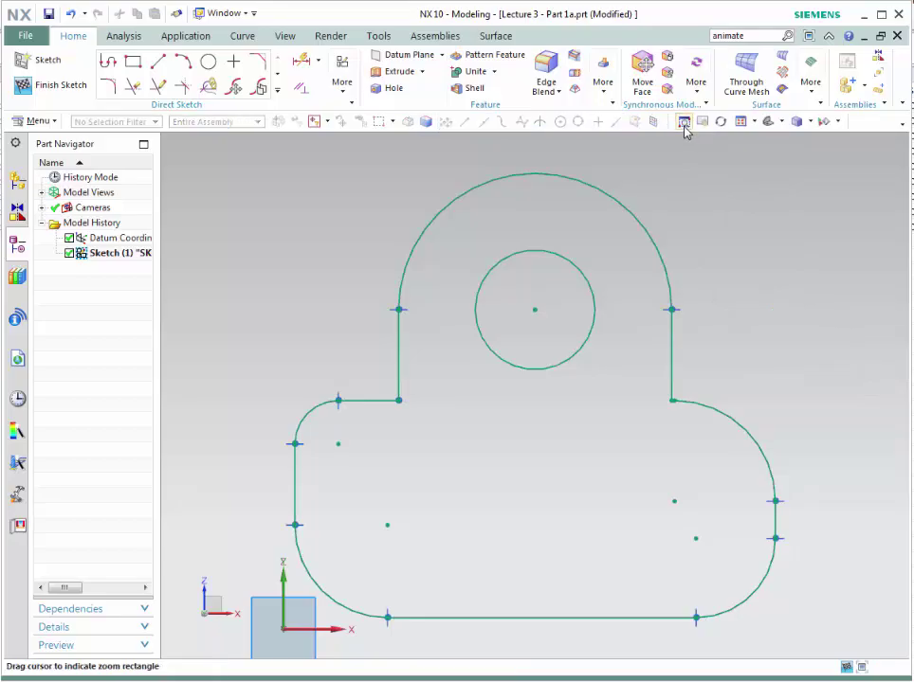
drag(645, 365, 713, 435)
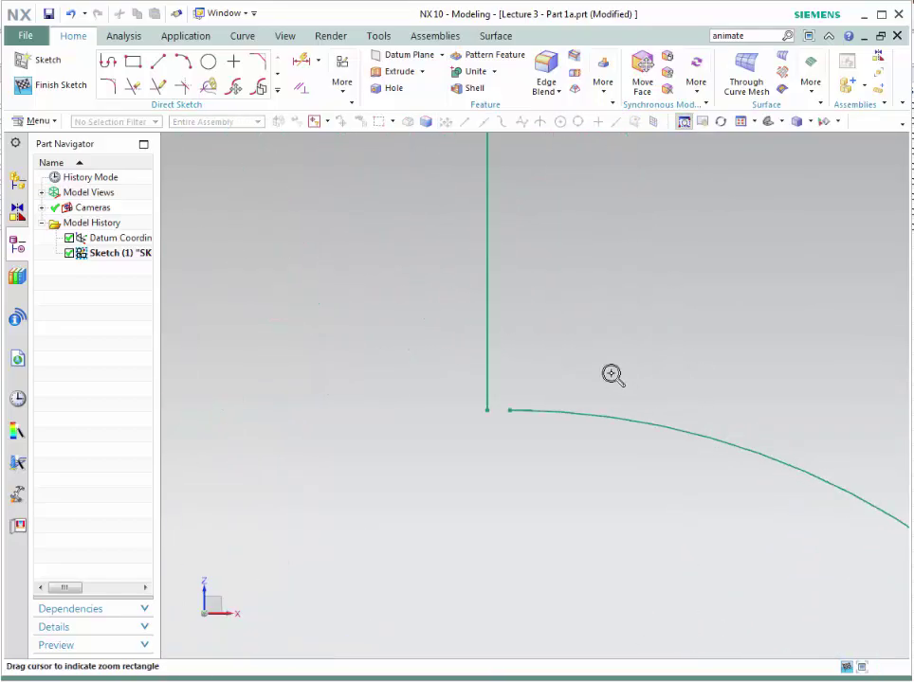
mouse_move(461, 362)
mouse_down()
mouse_move(522, 401)
mouse_move(571, 453)
mouse_up()
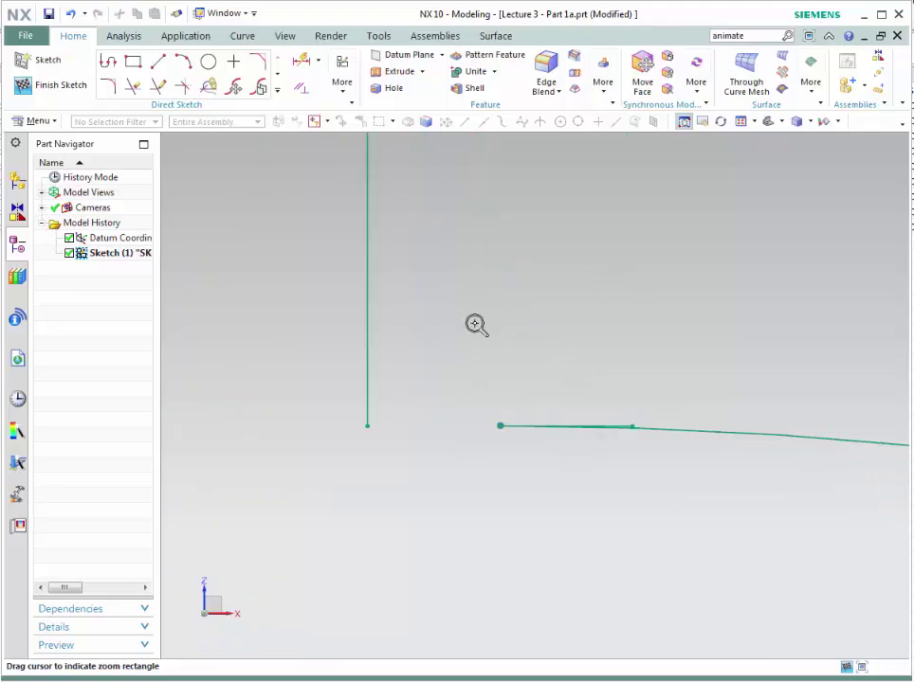
click(310, 90)
click(706, 197)
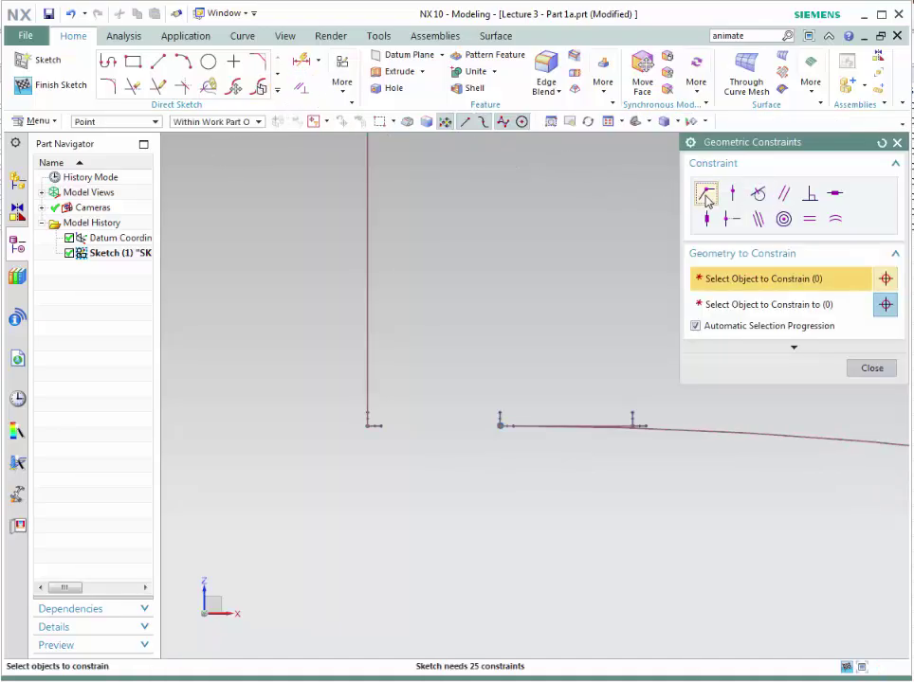
click(633, 423)
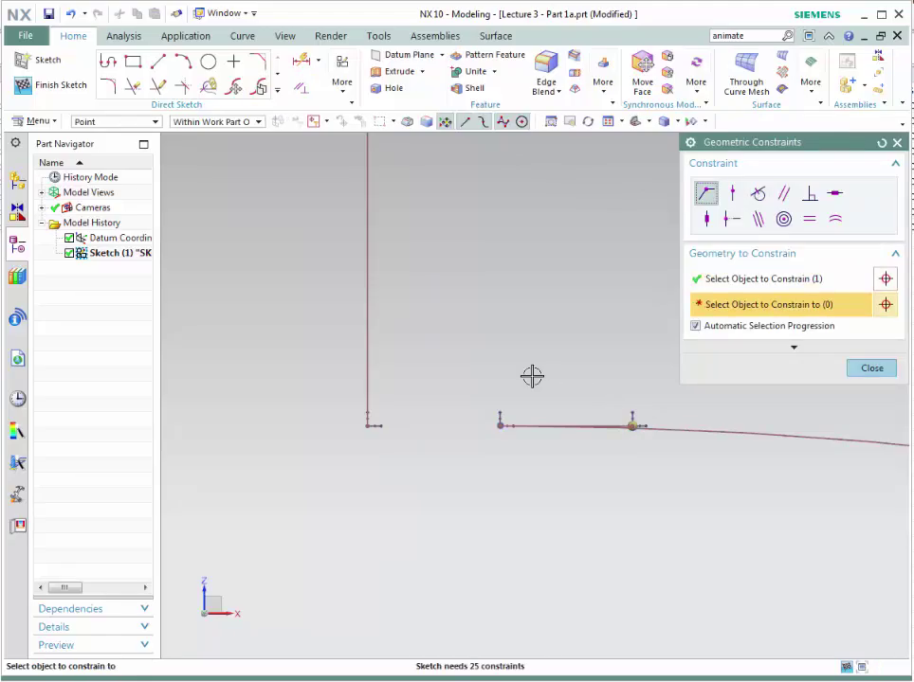
click(365, 426)
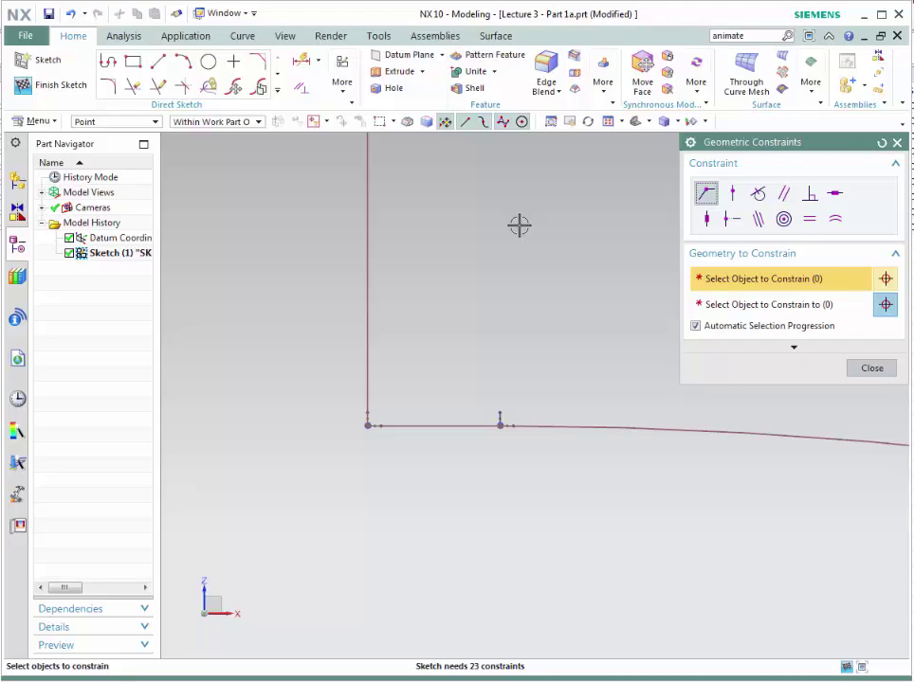
Fit the whole sketch in view and apply a Collinear constraint between the profile's bottom line and the horizontal X axis.
key(ctrl+f)
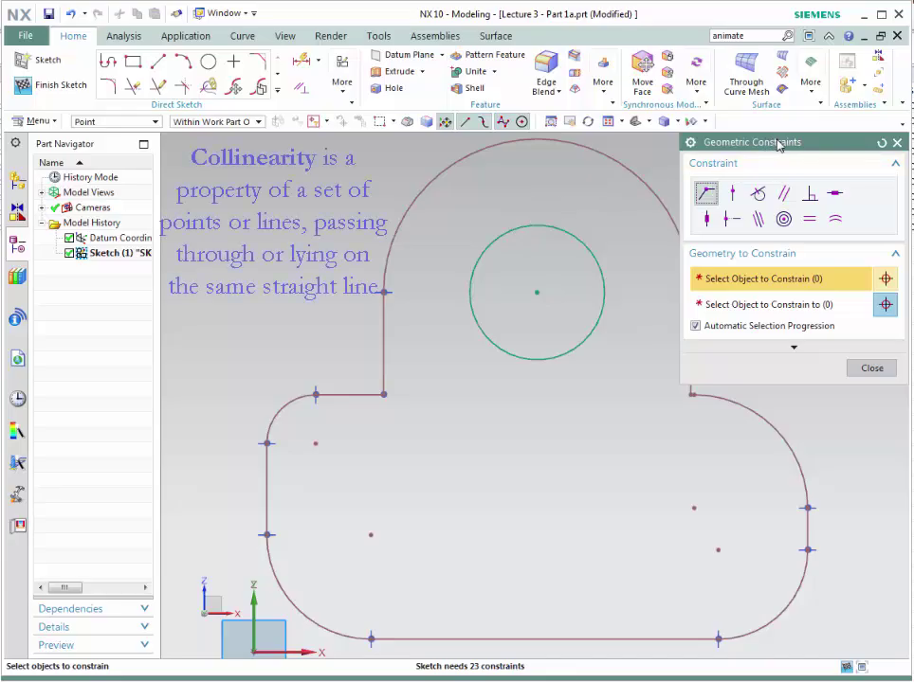
click(758, 220)
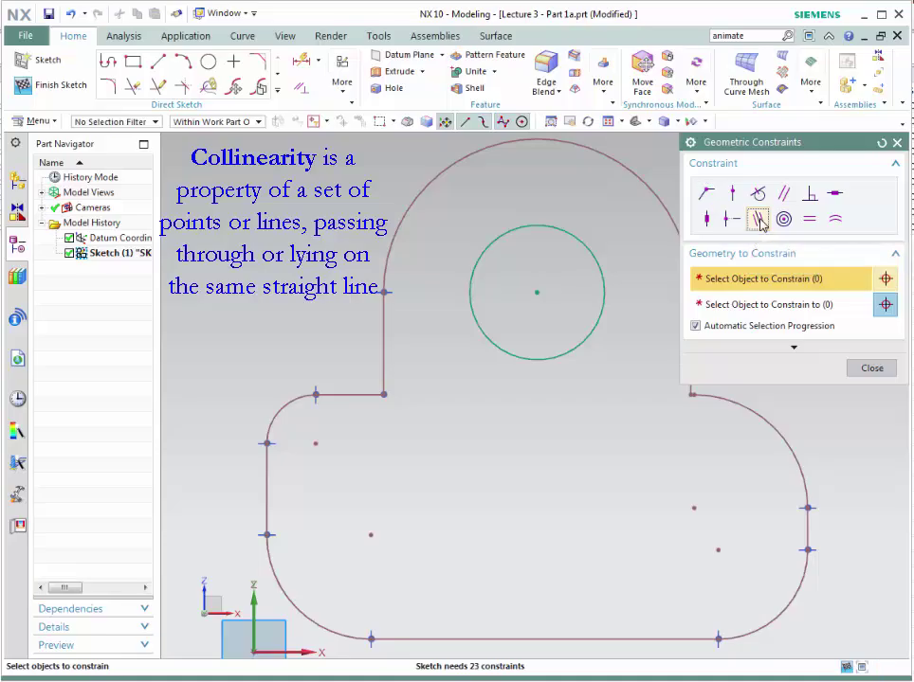
click(496, 637)
click(312, 653)
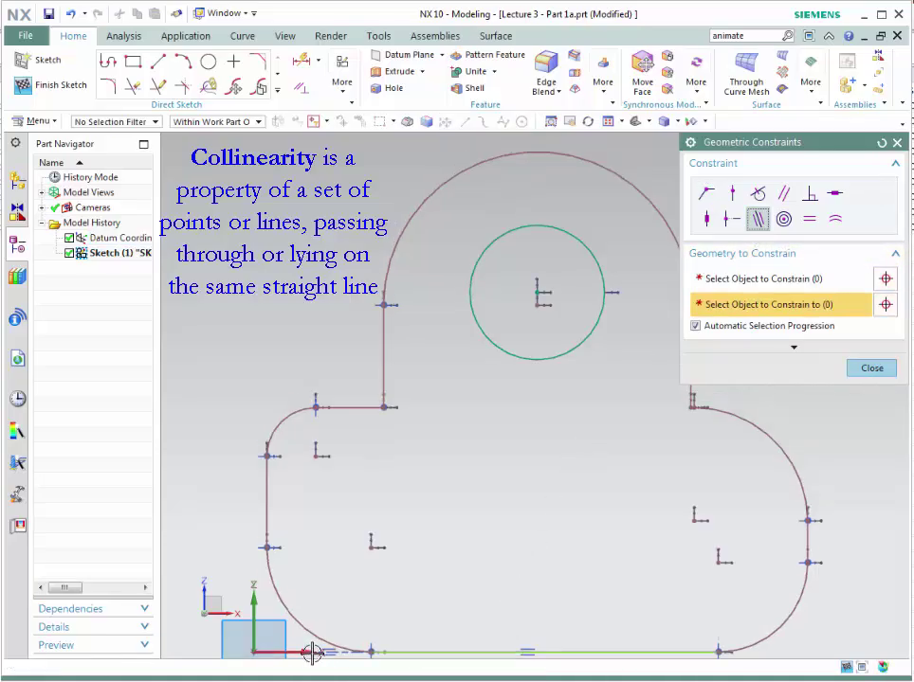
Make the left vertical line collinear with the vertical Z axis, and the left and right shoulder lines collinear with each other.
click(268, 515)
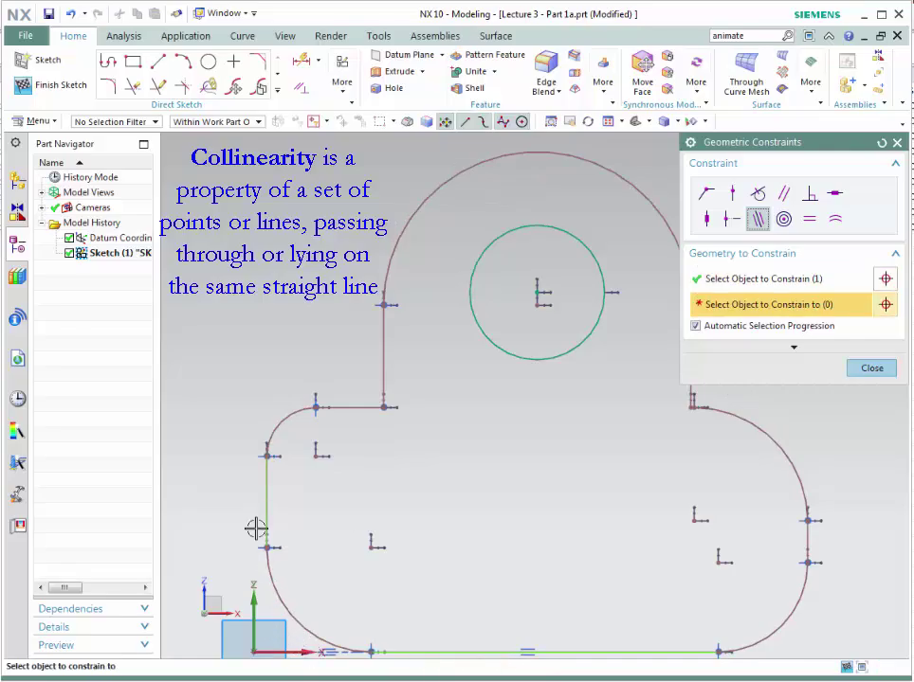
click(249, 611)
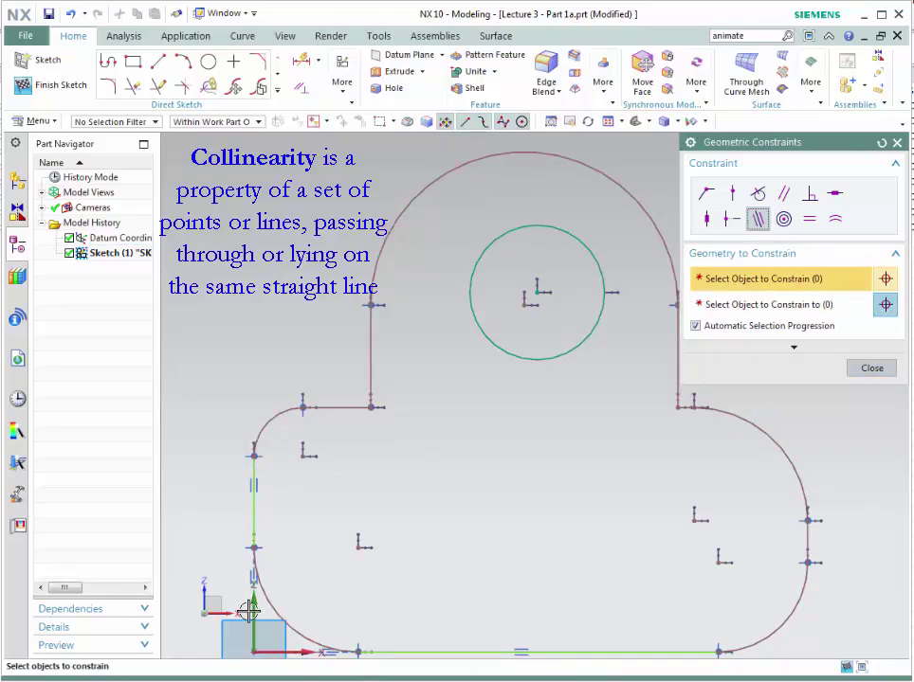
click(336, 407)
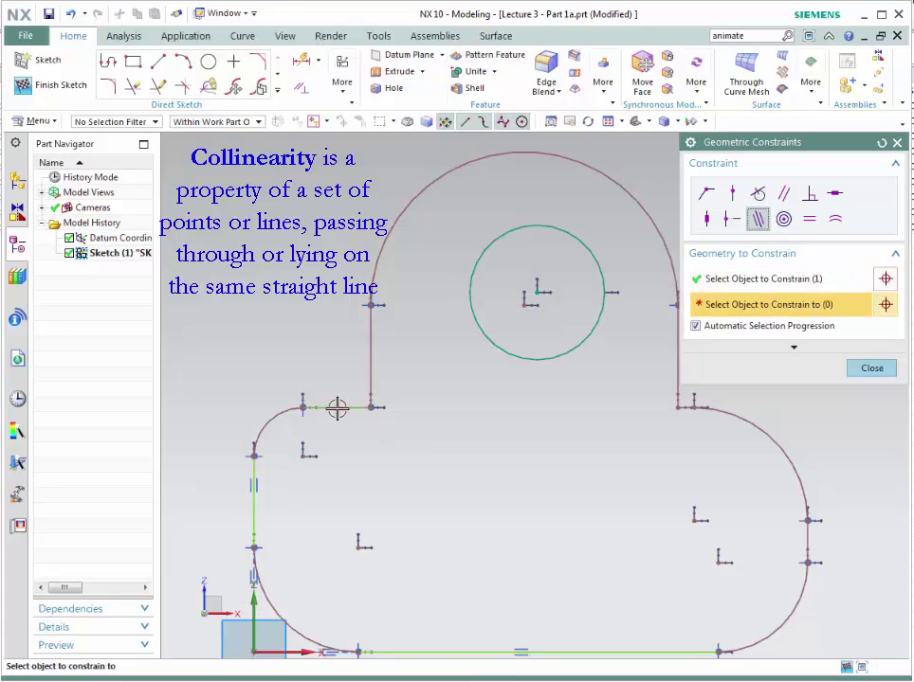
click(681, 408)
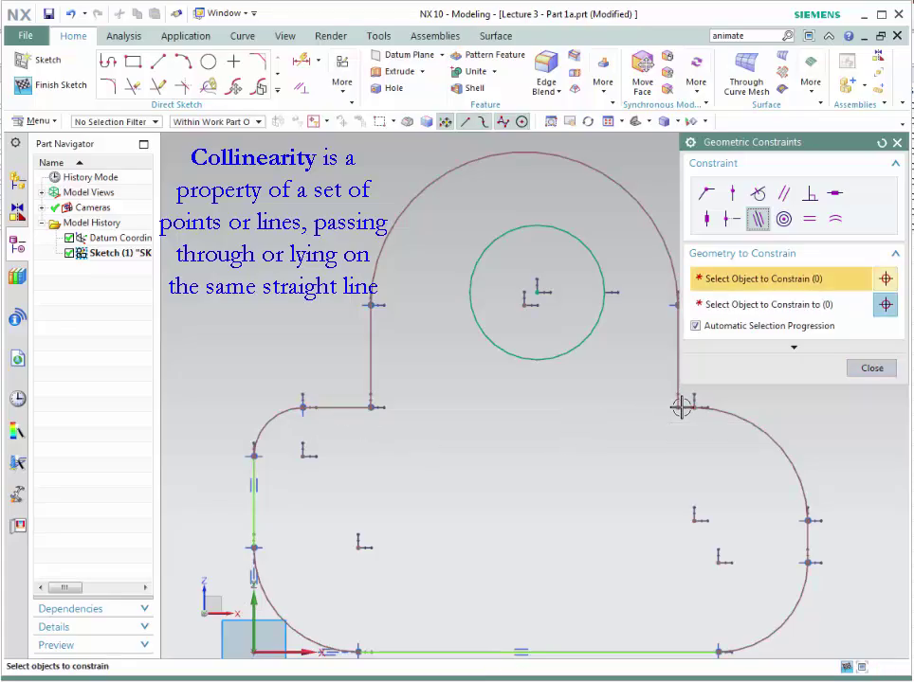
Apply Horizontal constraints to the bottom and left shoulder lines, and Vertical constraints to the profile's lower and upper side lines.
click(834, 195)
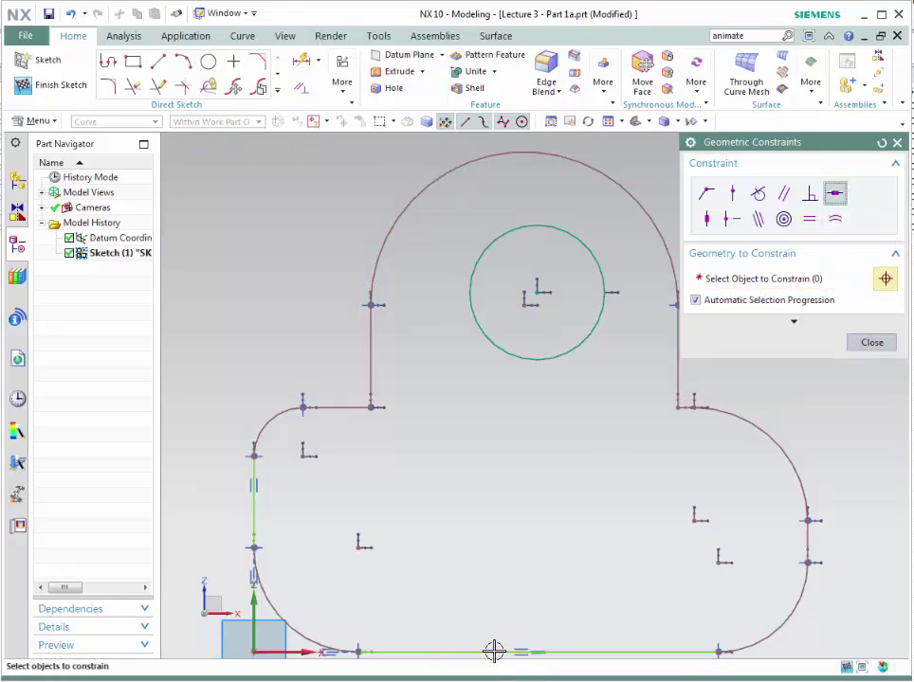
click(351, 408)
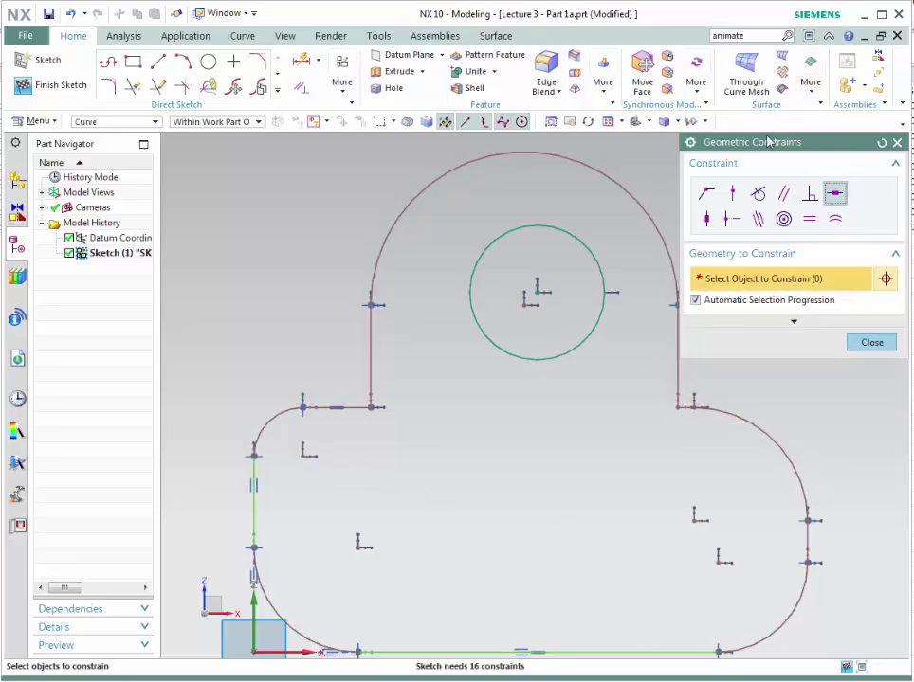
click(707, 221)
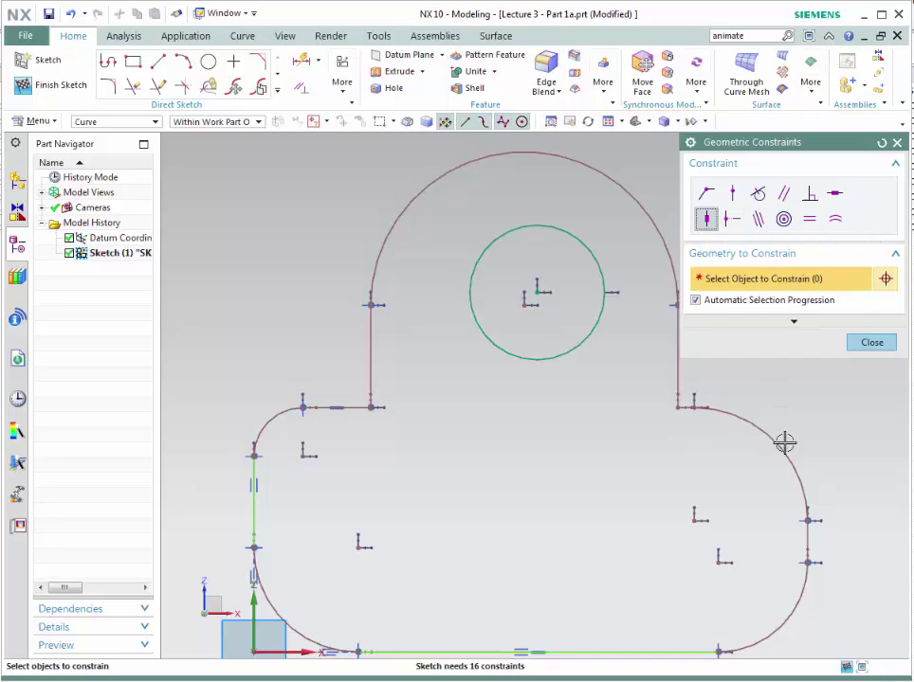
click(805, 536)
click(677, 339)
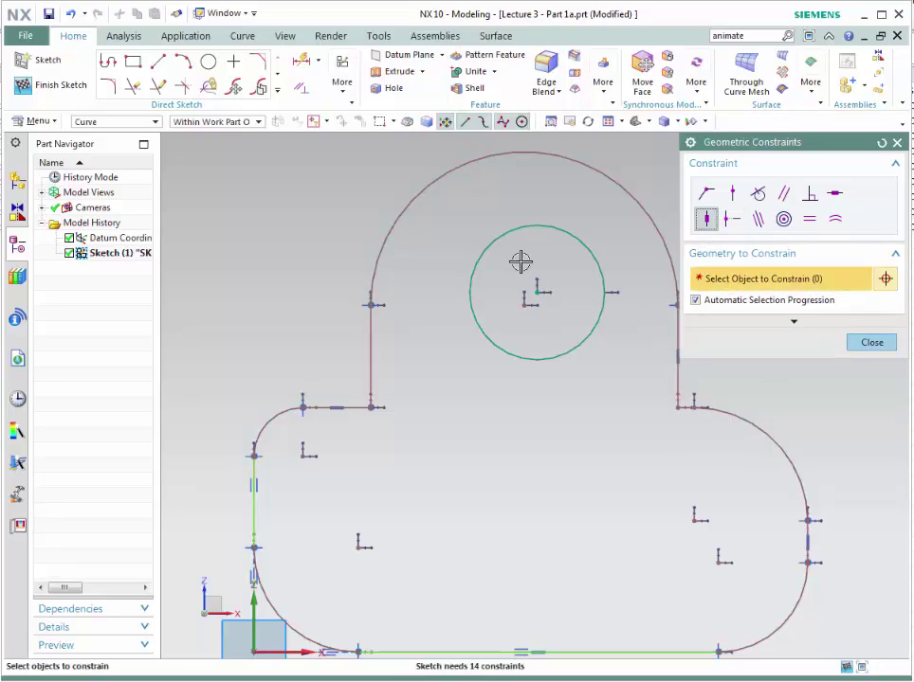
click(372, 345)
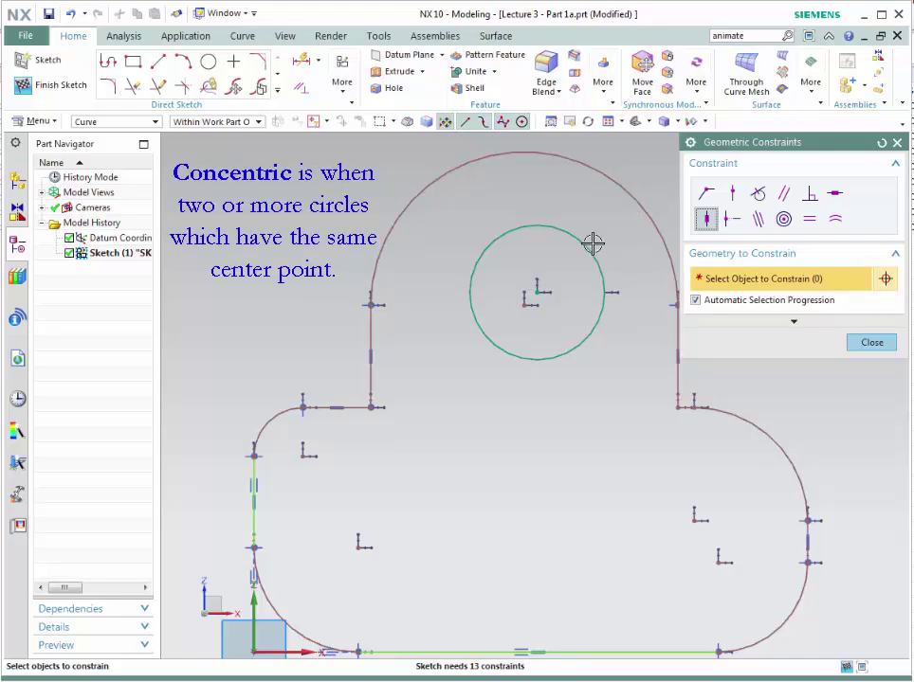
Apply a Concentric constraint between the large top arc and the inner circle.
click(783, 219)
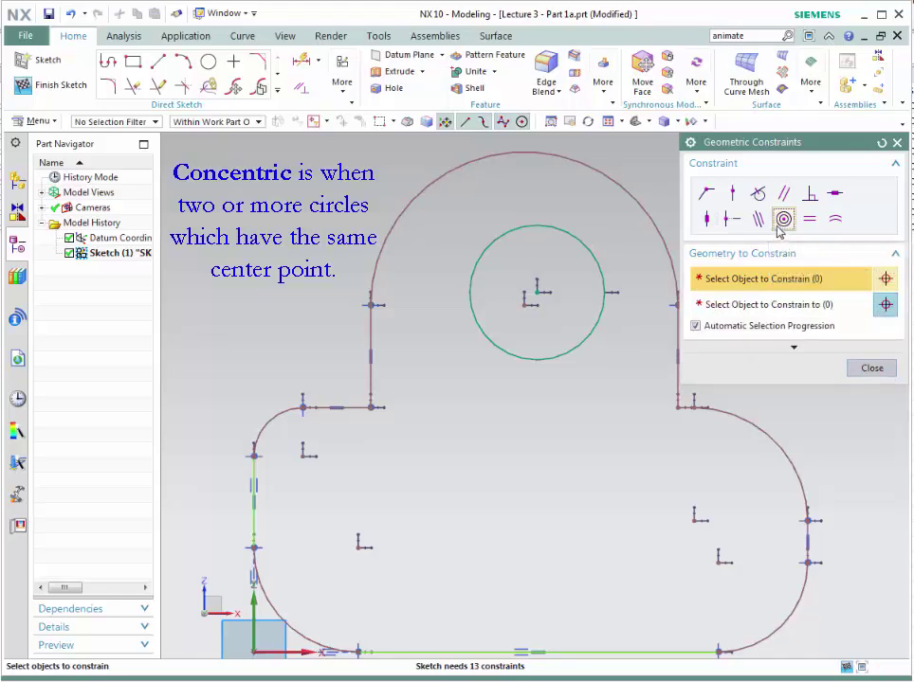
click(595, 164)
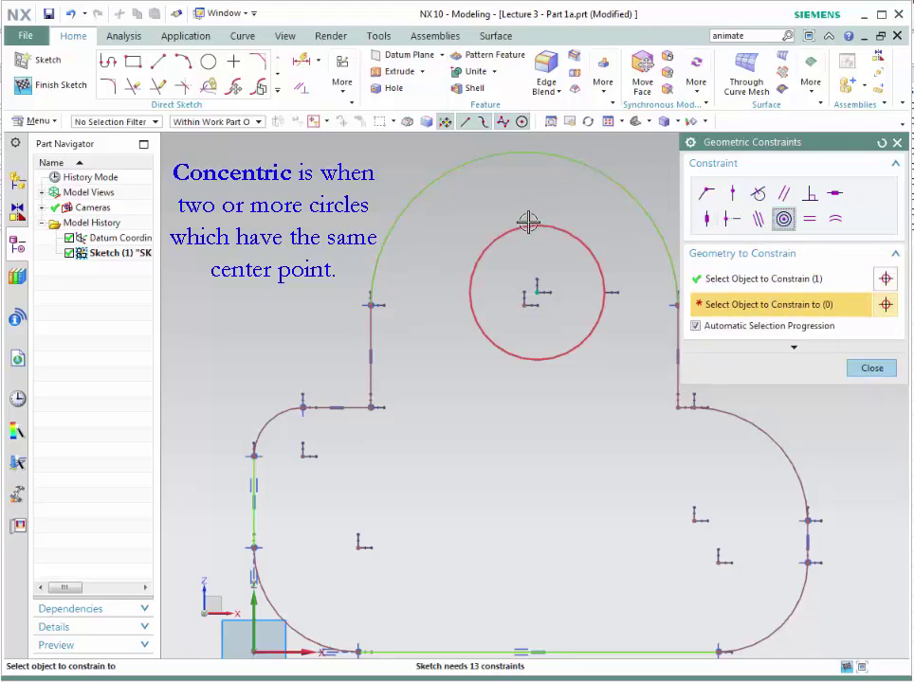
click(528, 222)
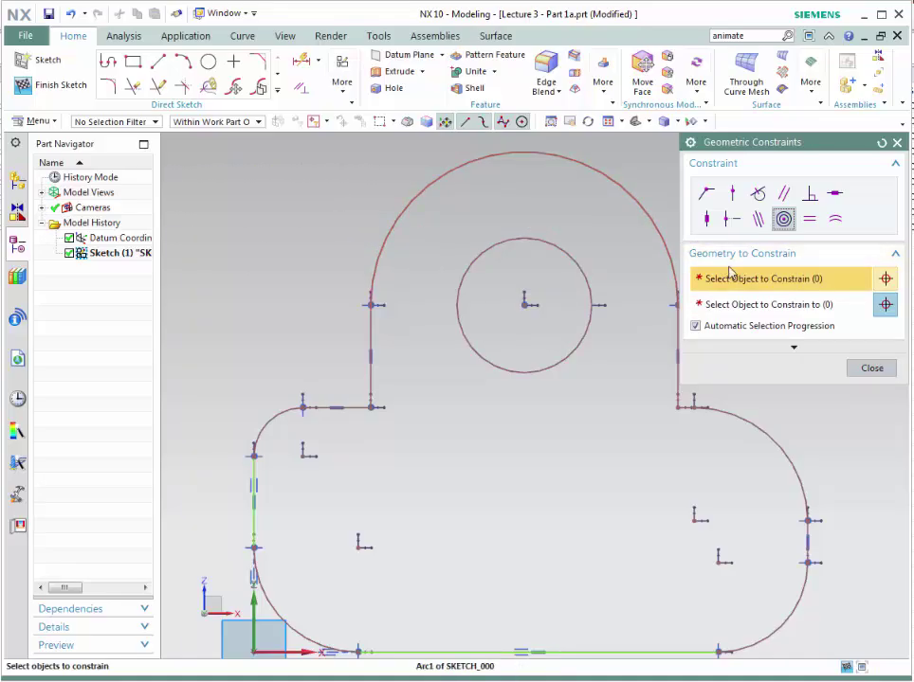
Apply Equal Length constraints to the upper vertical pair, the two shoulder lines and the lower side vertical pair, and finish applying constraints.
click(808, 220)
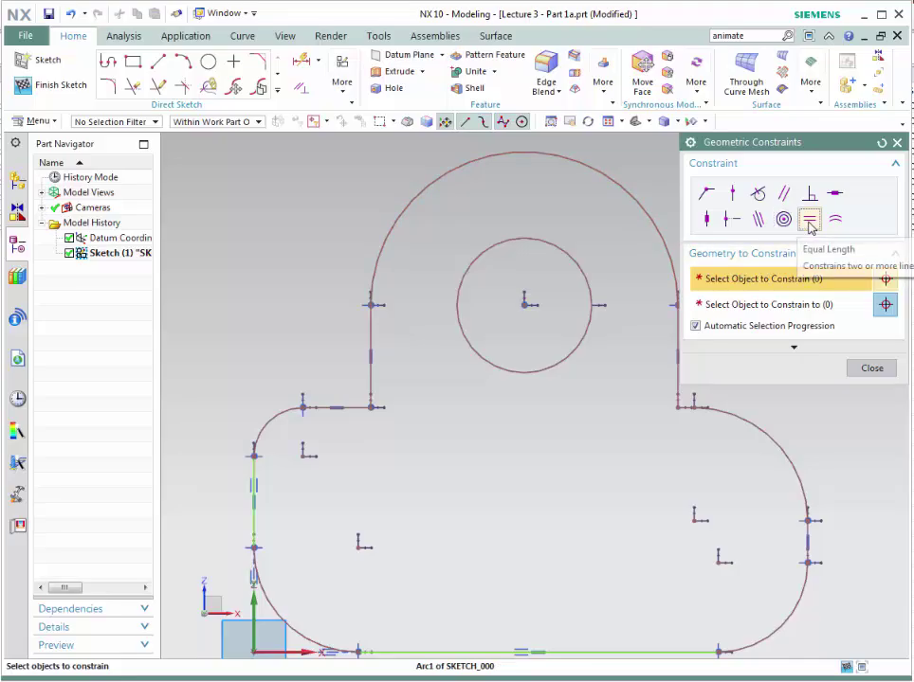
click(371, 331)
click(674, 363)
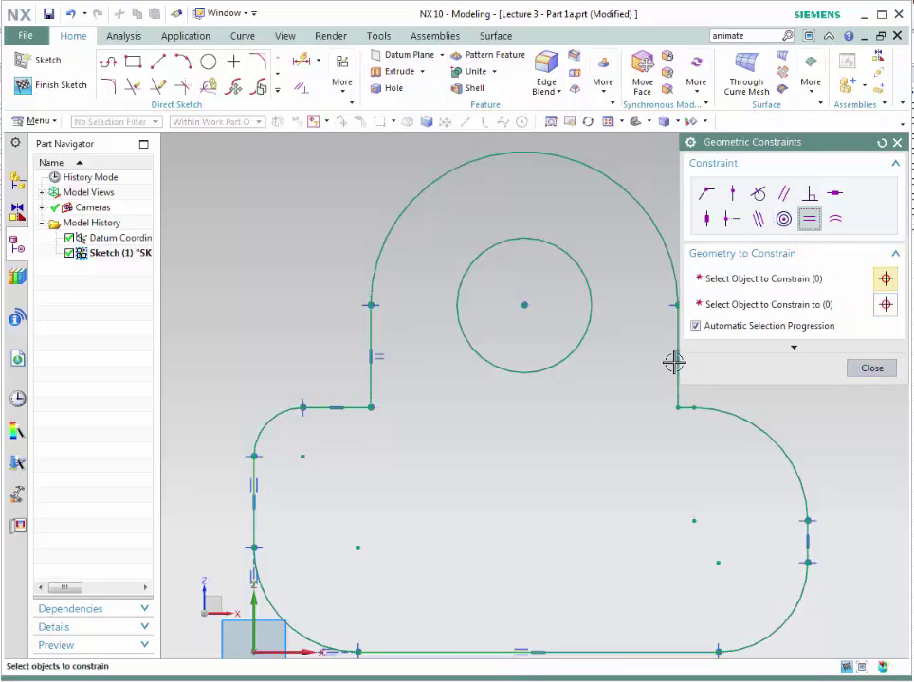
click(363, 407)
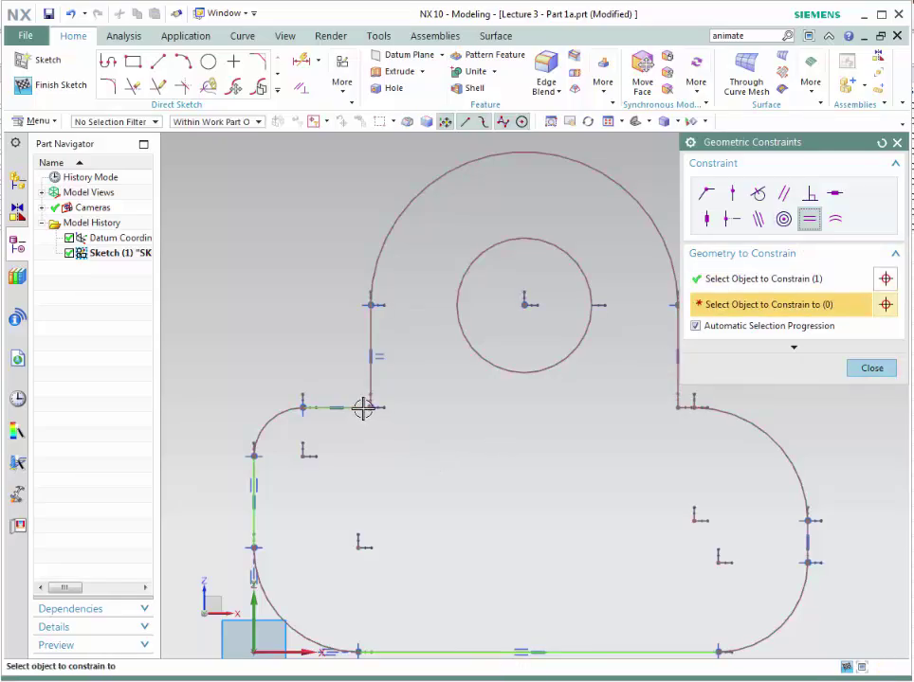
click(677, 409)
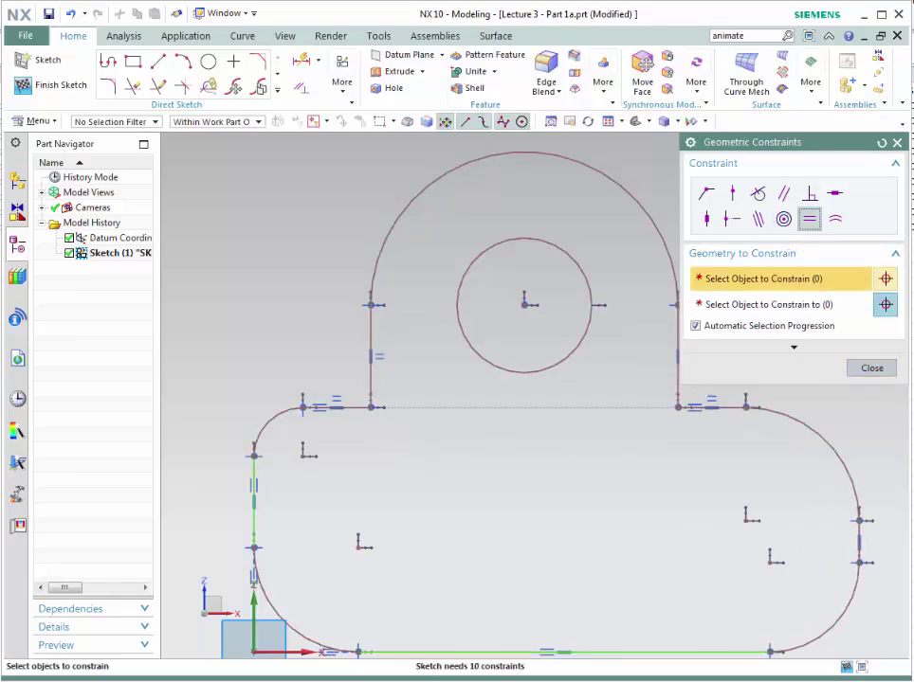
click(254, 483)
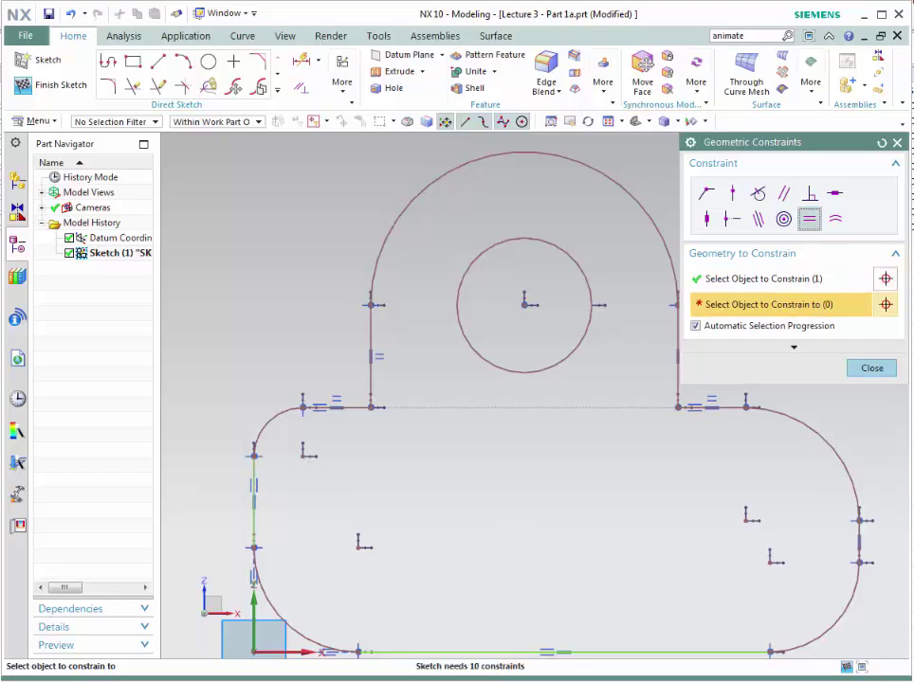
click(864, 536)
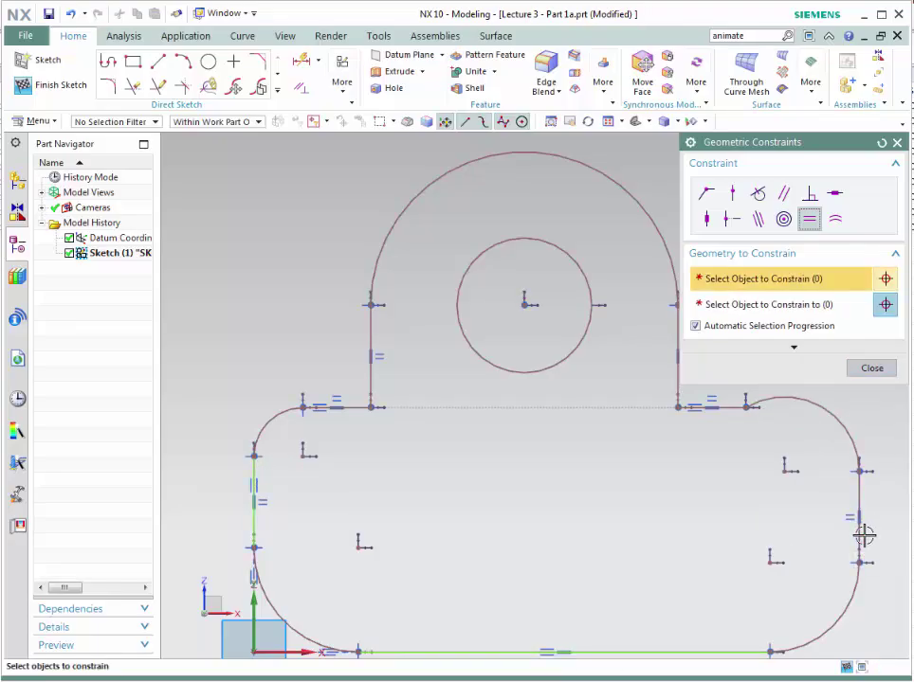
click(871, 369)
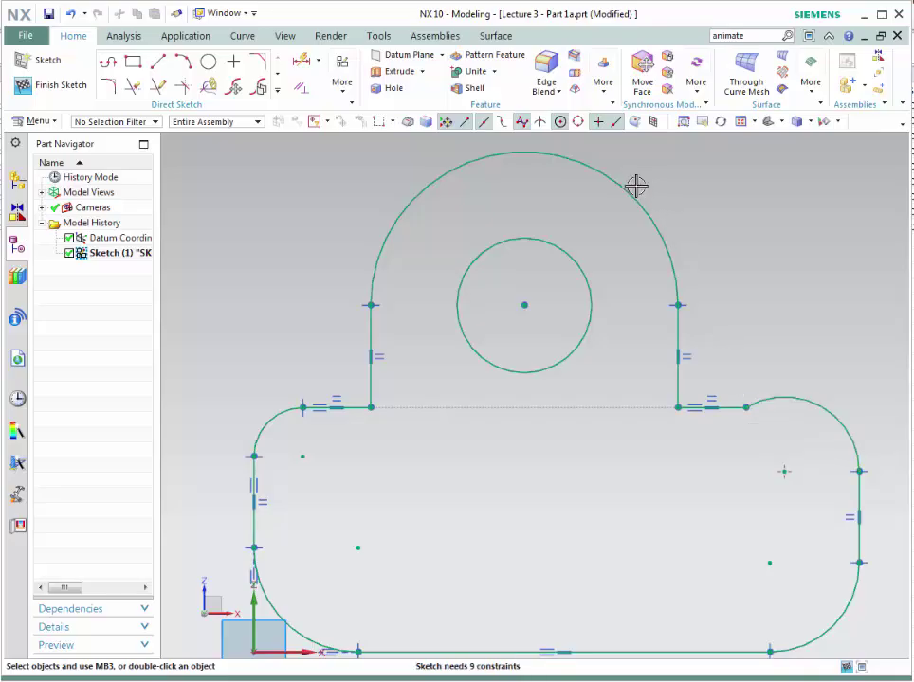
Apply a Tangent constraint between the upper-right corner arc and the right shoulder line.
click(301, 89)
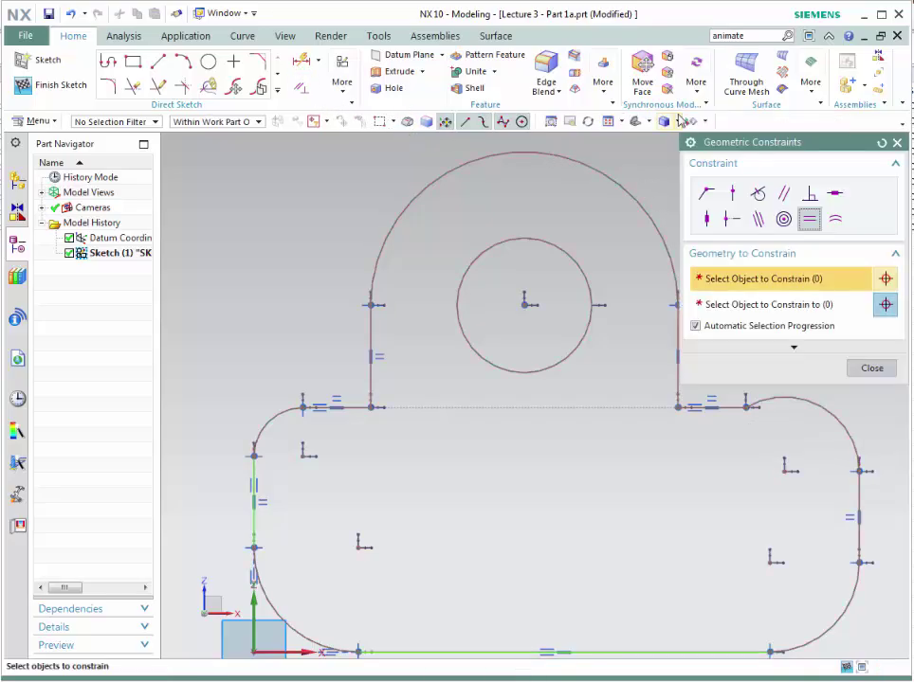
click(760, 197)
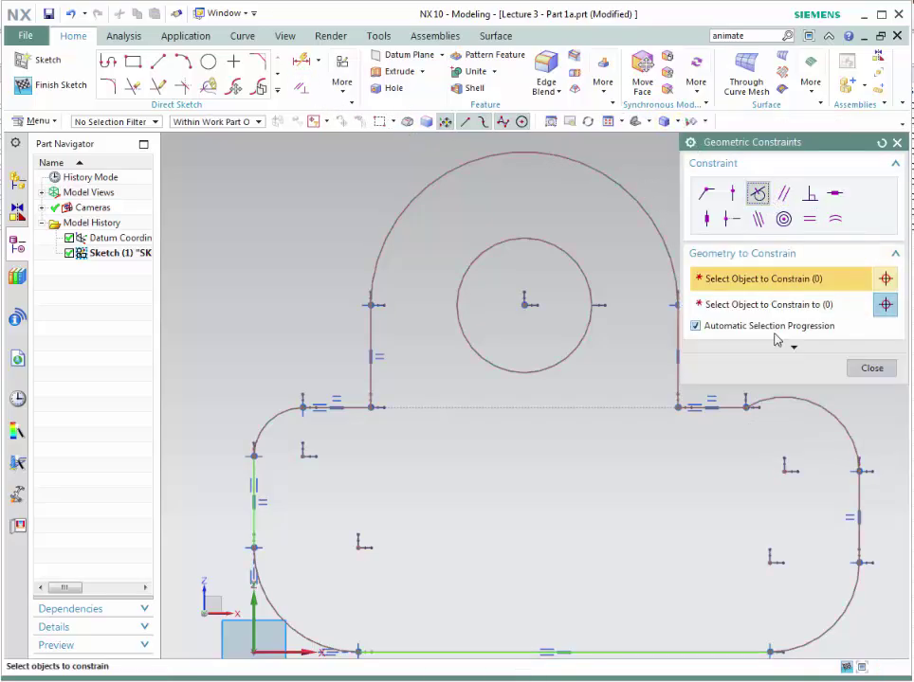
click(773, 394)
click(733, 408)
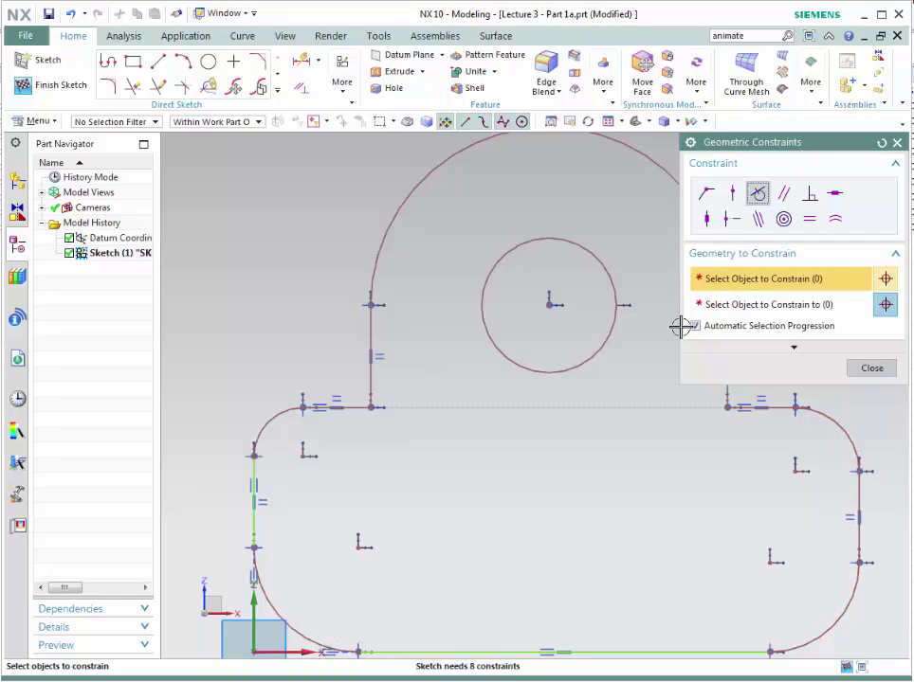
Give all four corner arcs of the lower body an Equal Radius constraint and finish applying constraints.
click(835, 220)
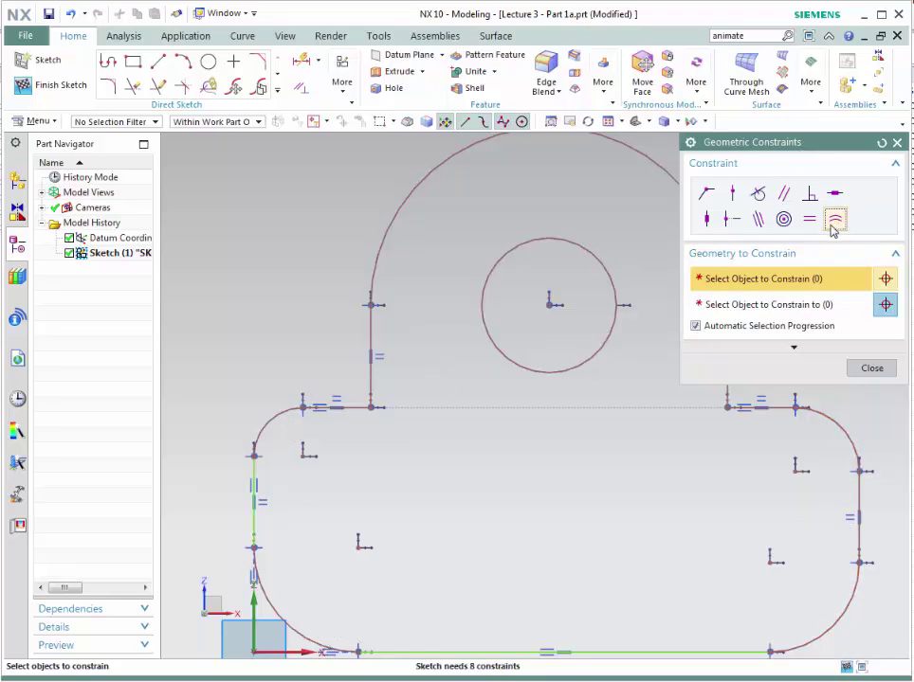
click(286, 409)
click(818, 415)
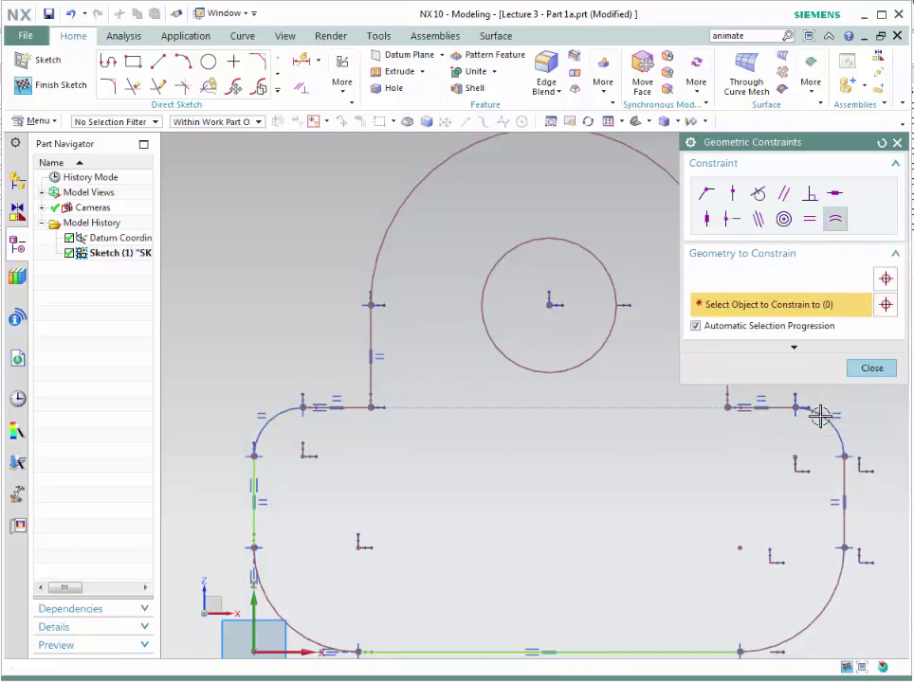
click(834, 434)
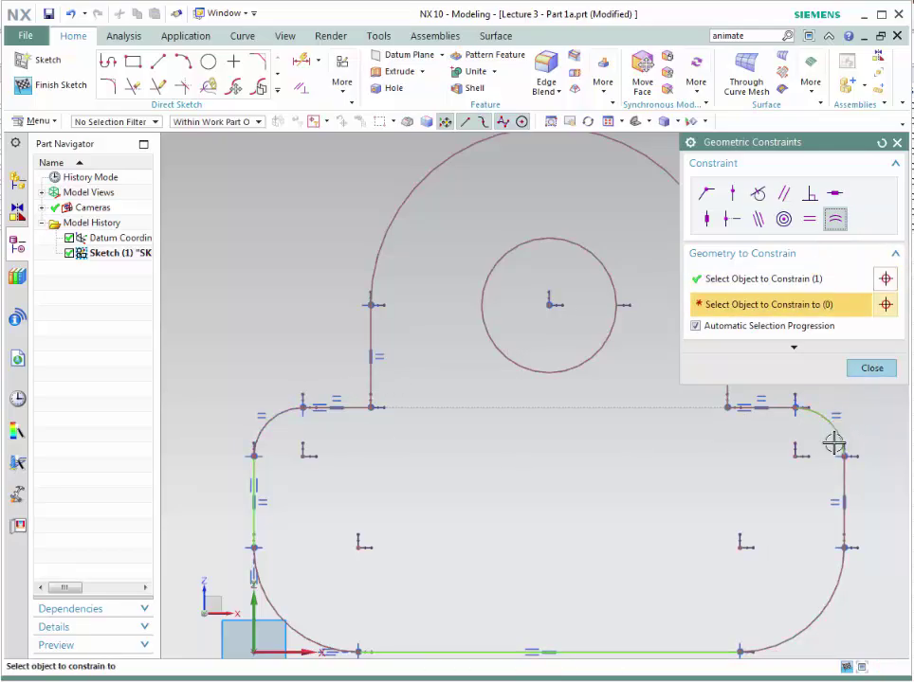
click(840, 579)
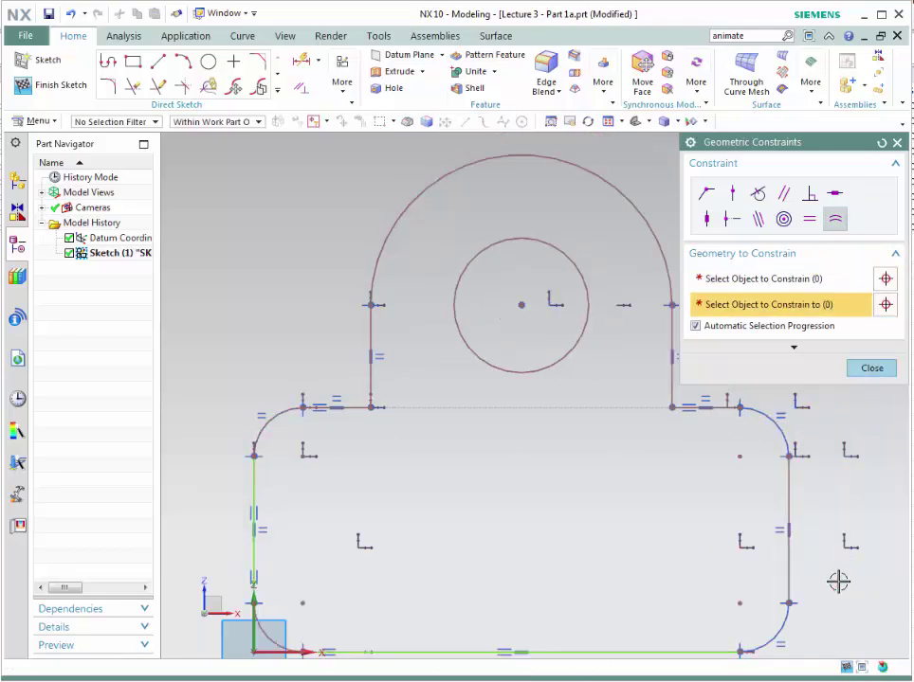
click(767, 633)
click(279, 642)
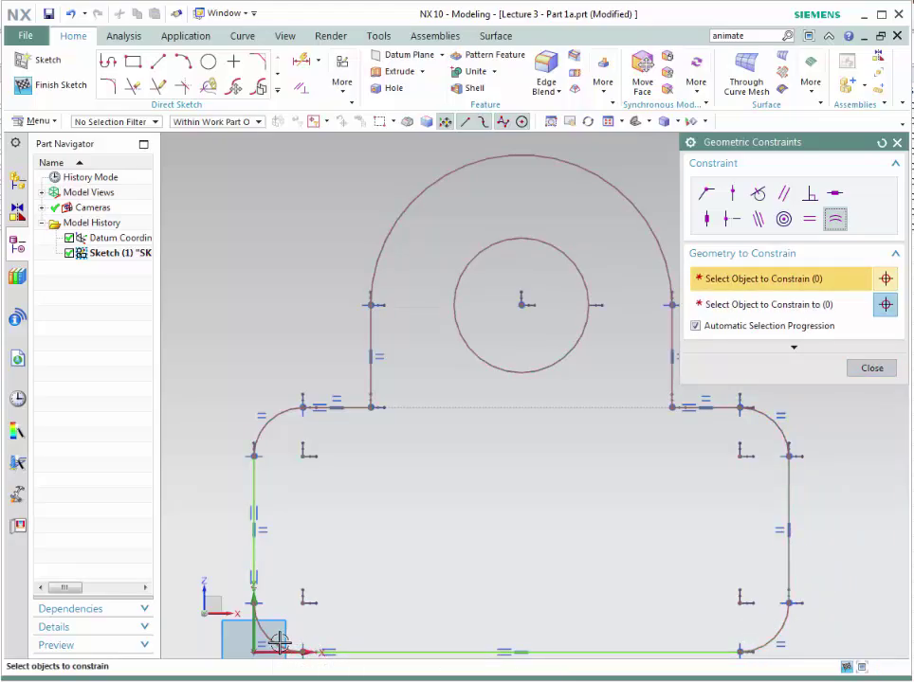
click(265, 637)
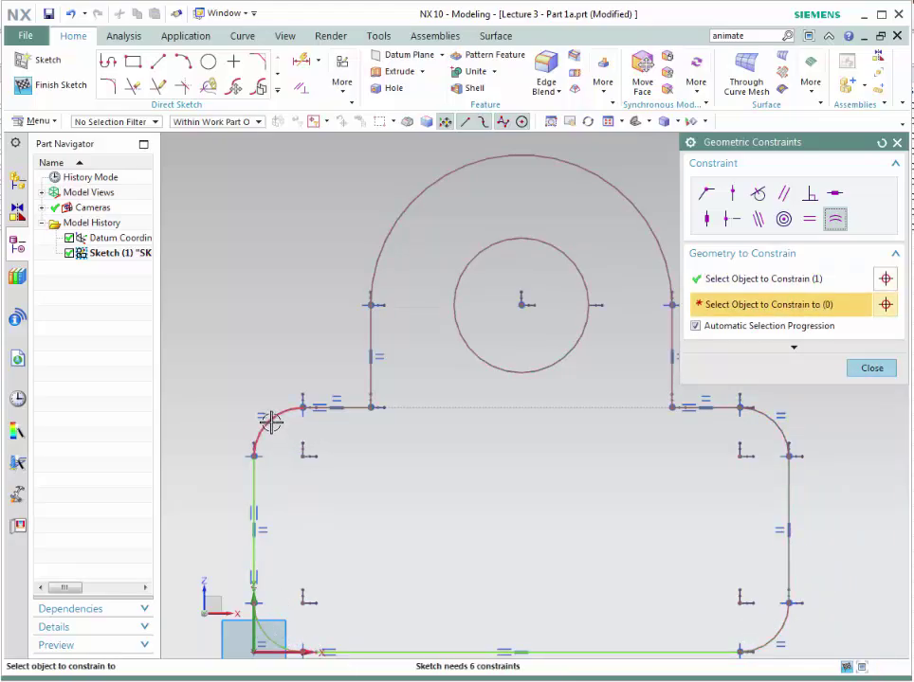
click(271, 421)
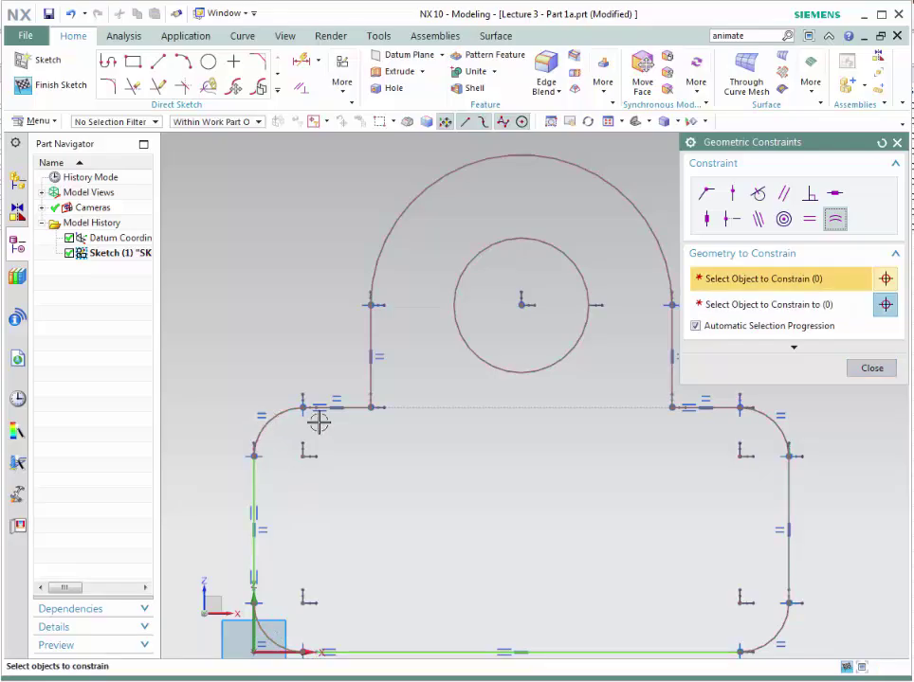
click(868, 369)
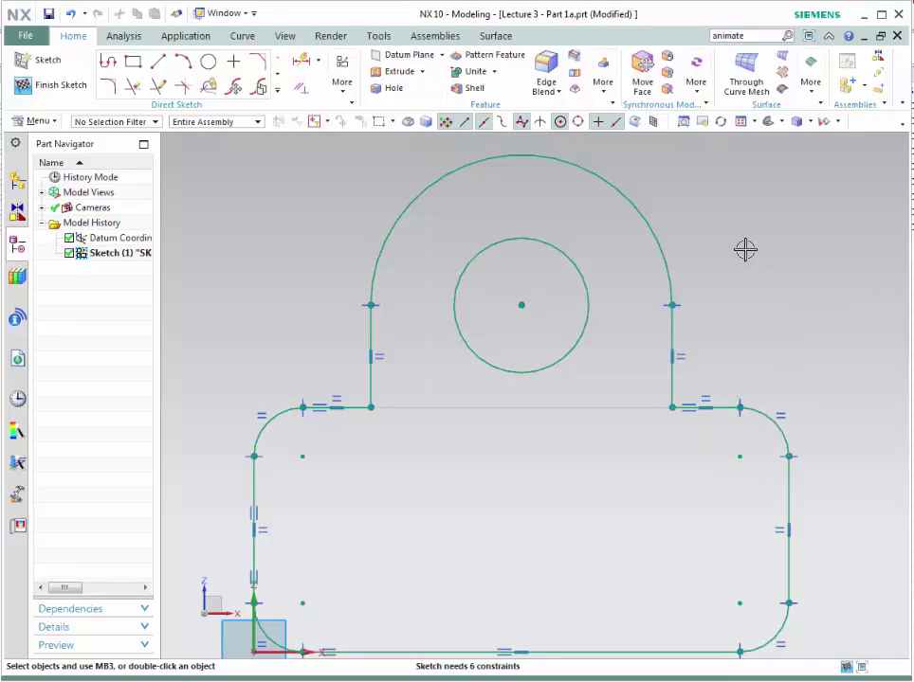
Add diameter dimensions to the large top arc and the inner circle, placing both at the upper left of the profile.
click(319, 63)
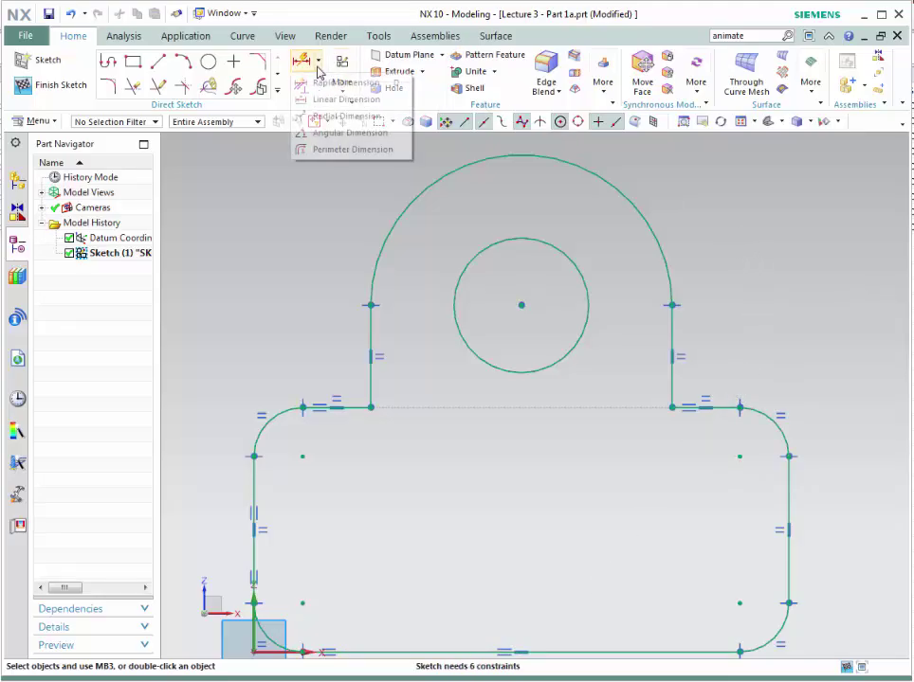
click(320, 116)
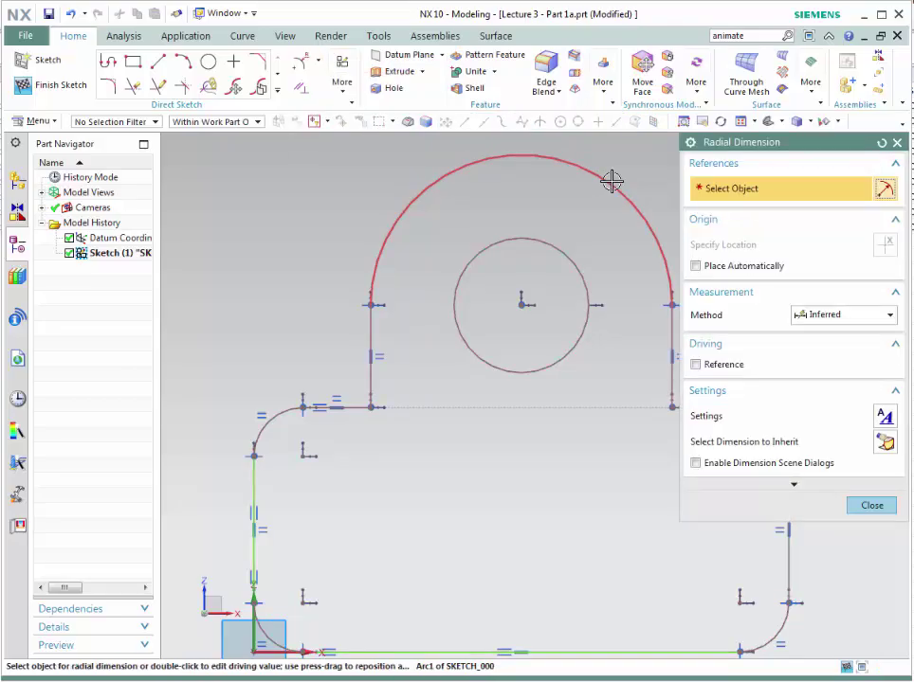
click(413, 196)
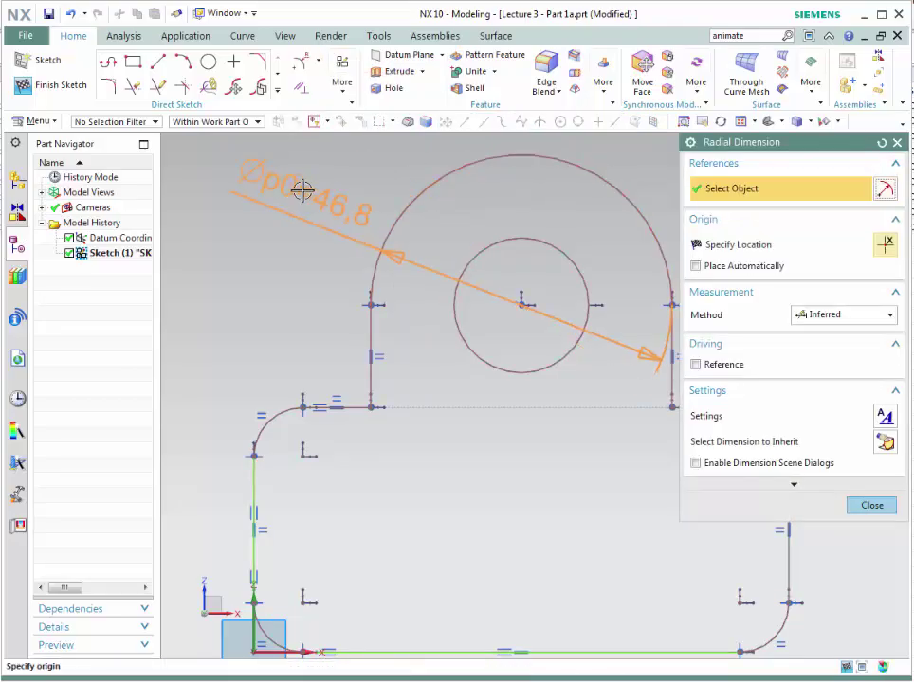
click(292, 189)
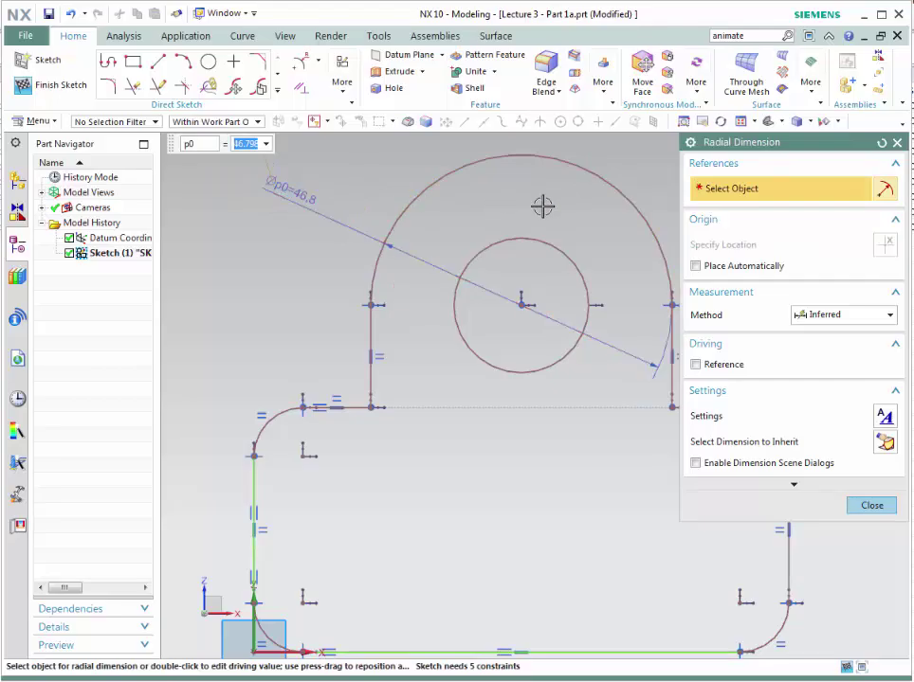
click(526, 237)
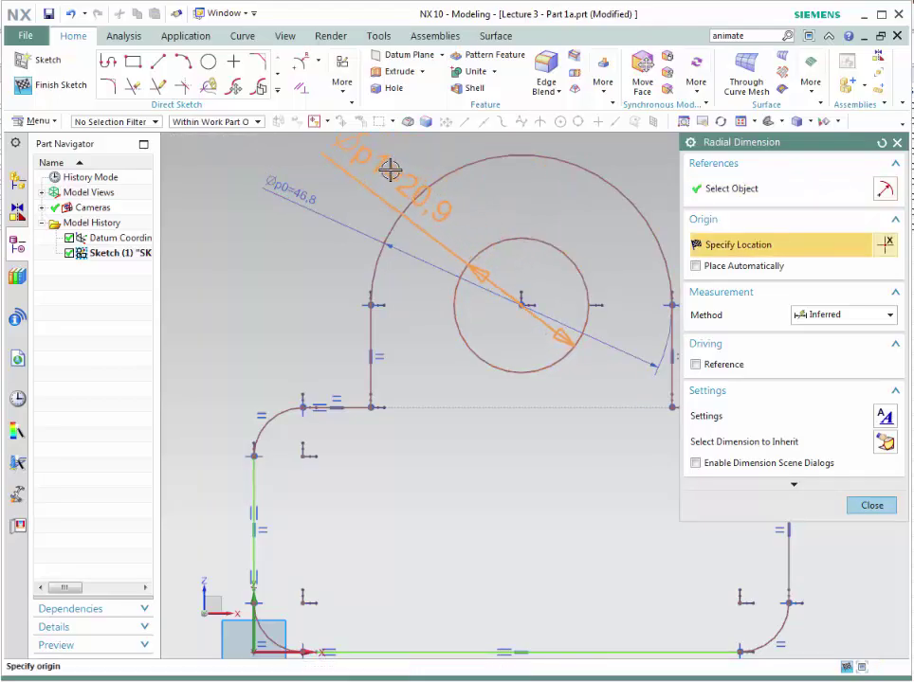
click(360, 154)
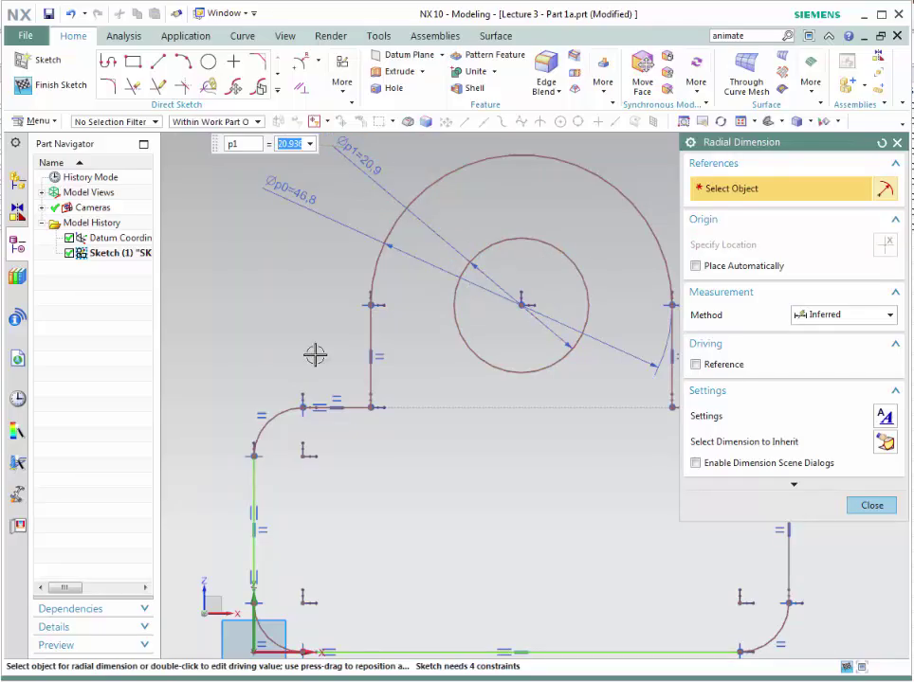
Add a radius dimension to the upper-left corner arc of the lower body and finish radial dimensioning.
click(279, 415)
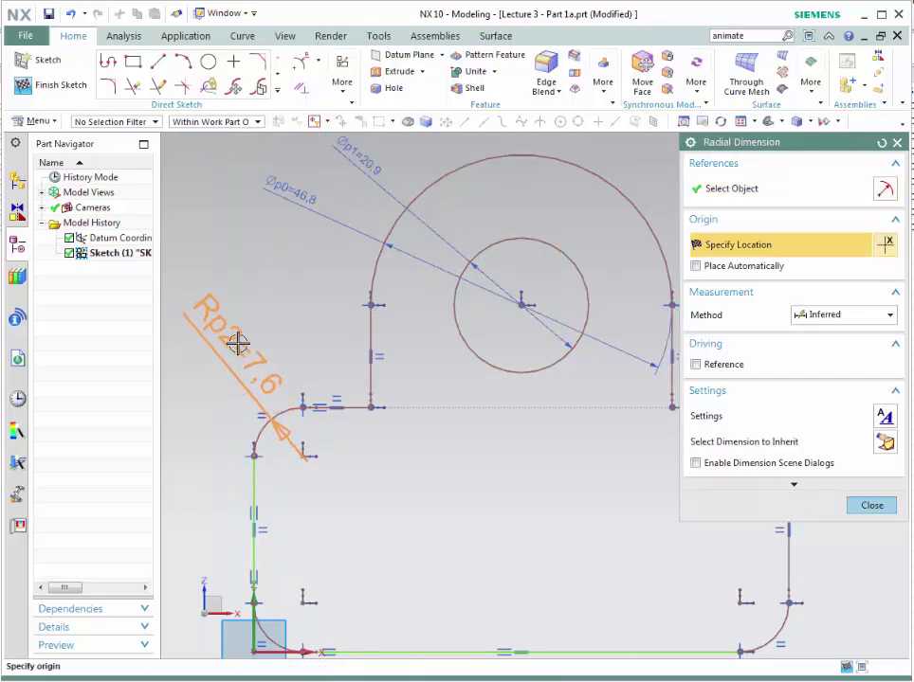
click(237, 342)
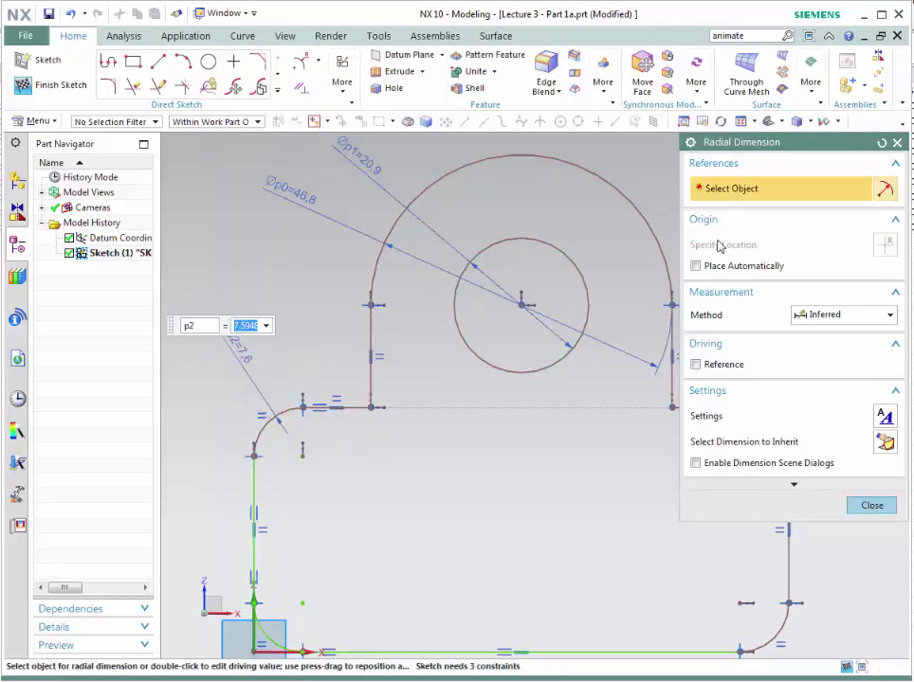
click(872, 504)
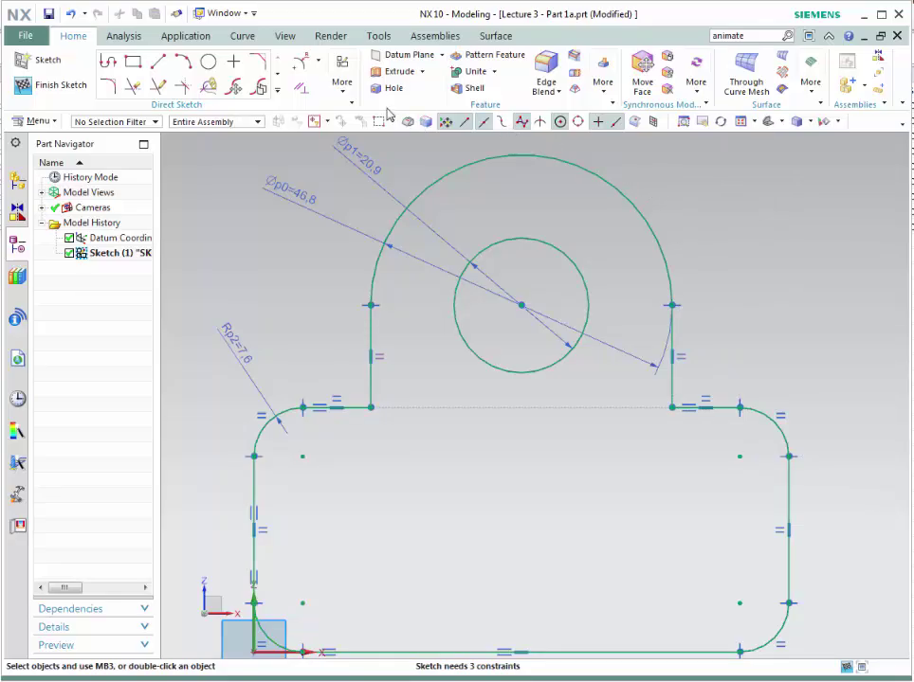
Add vertical linear dimensions to the left line below the large arc and to the lower body's left side line.
click(317, 60)
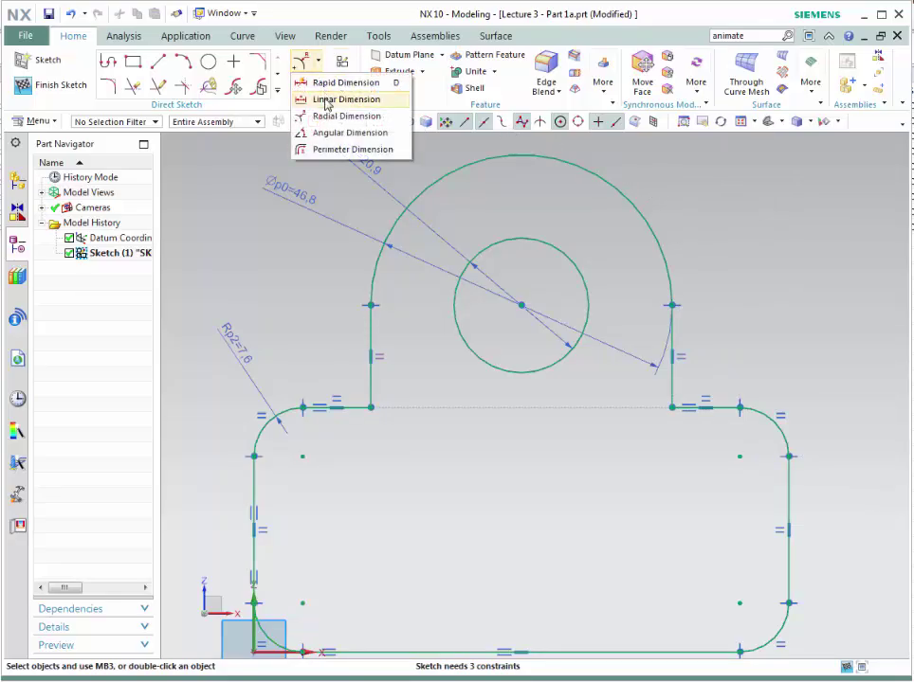
click(327, 99)
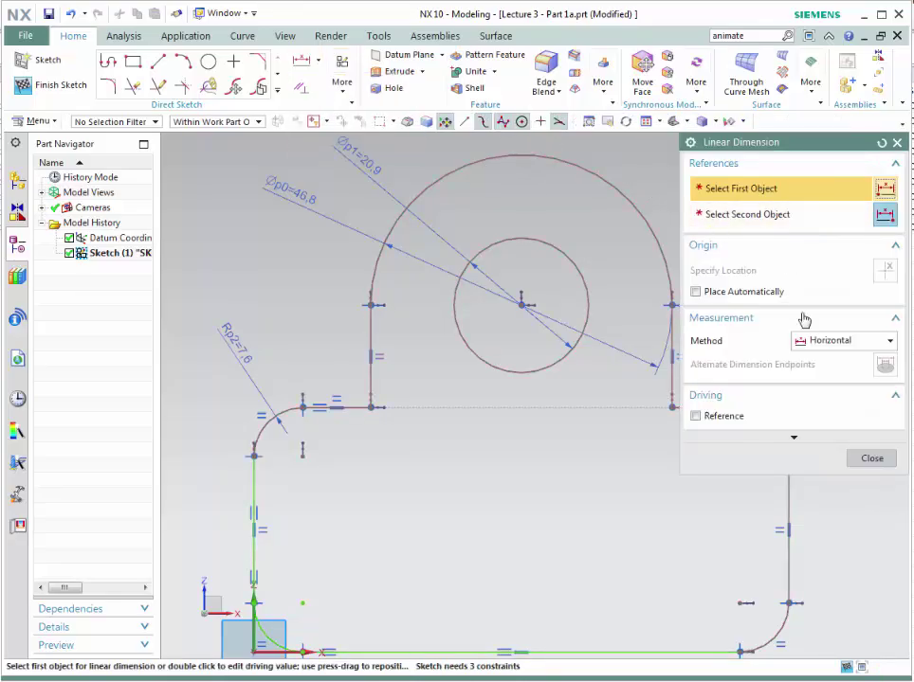
click(843, 340)
click(826, 388)
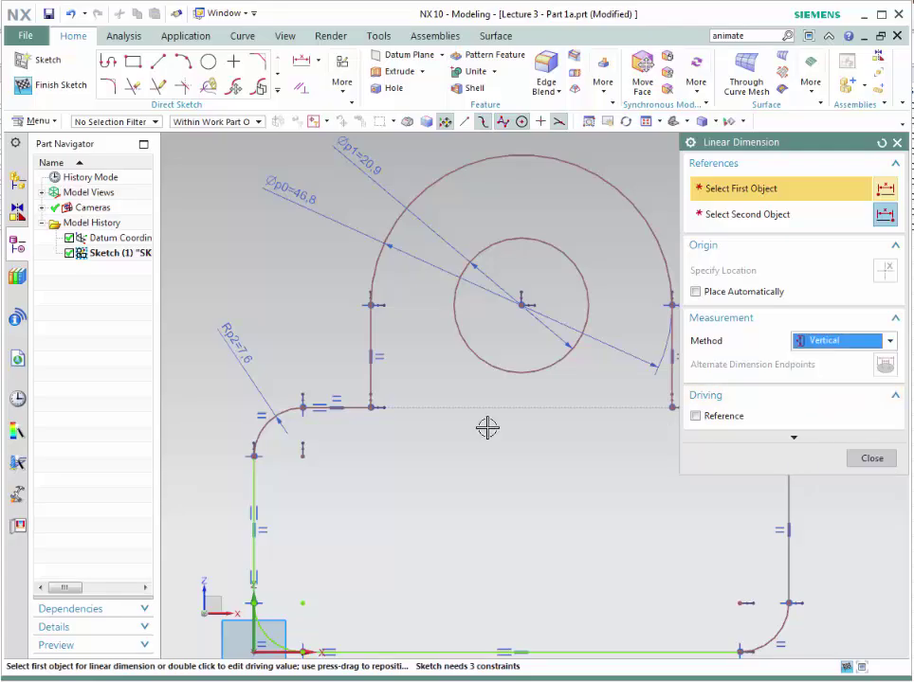
click(370, 346)
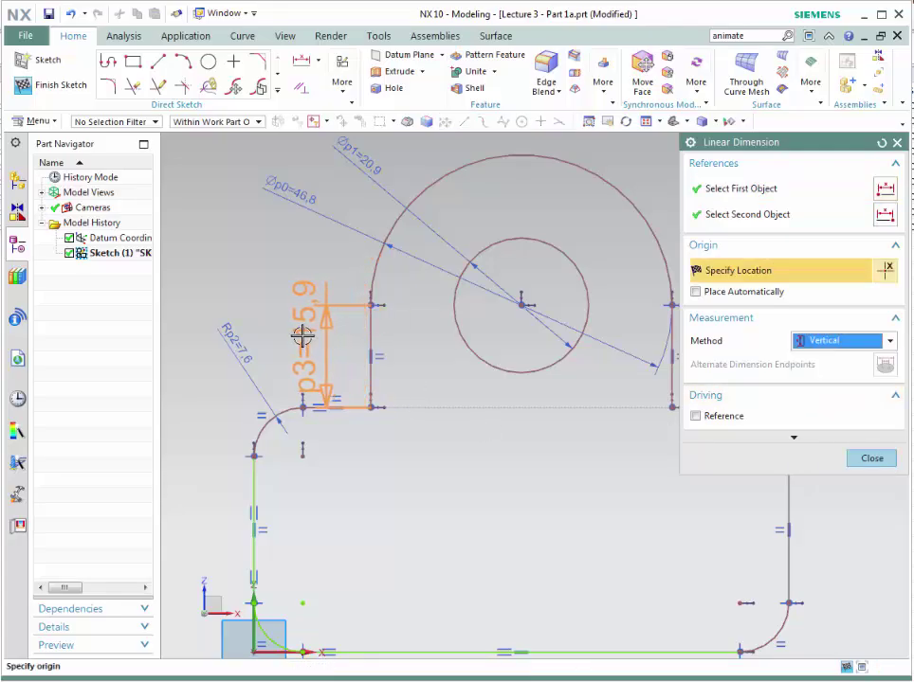
click(301, 334)
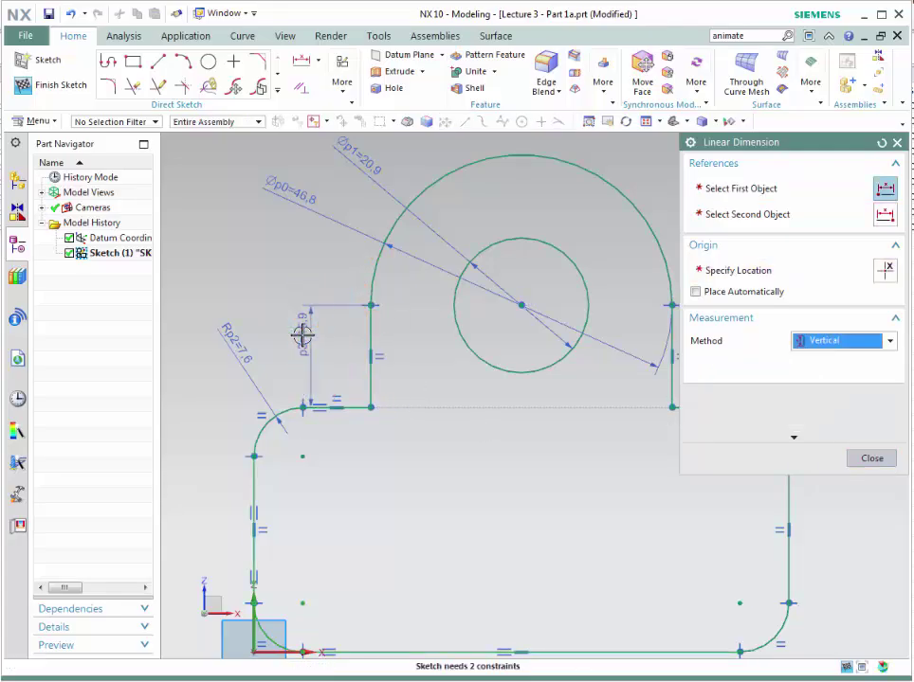
click(255, 486)
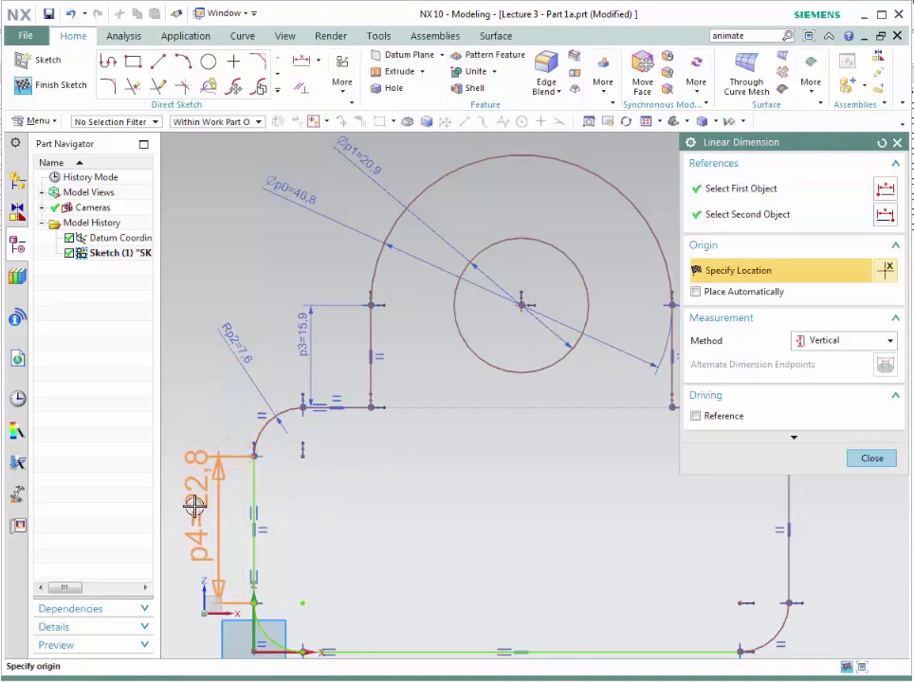
click(191, 505)
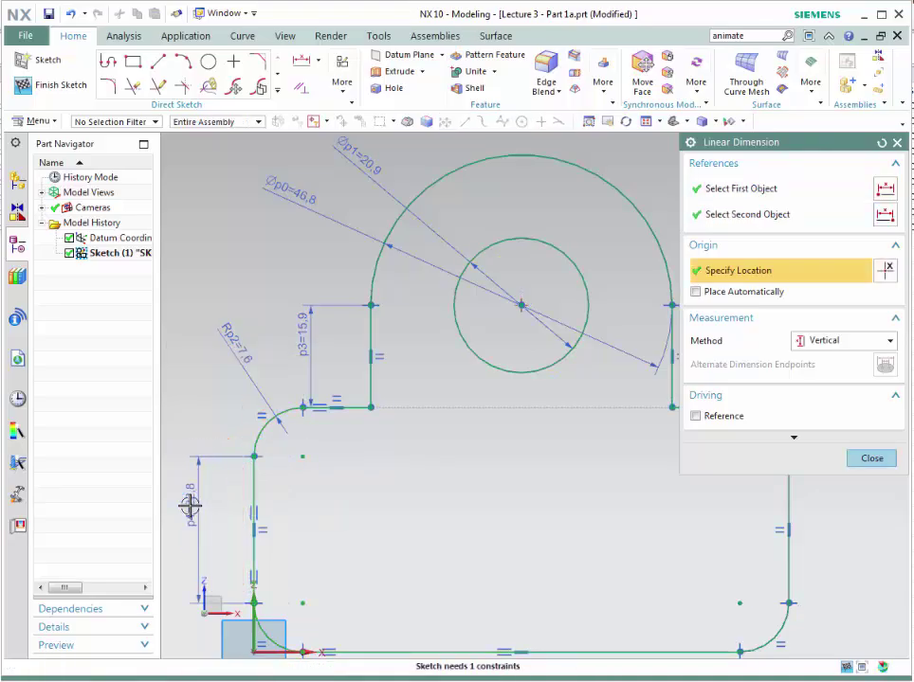
Add a horizontal linear dimension to the bottom line of the profile and finish linear dimensioning.
click(855, 339)
click(838, 374)
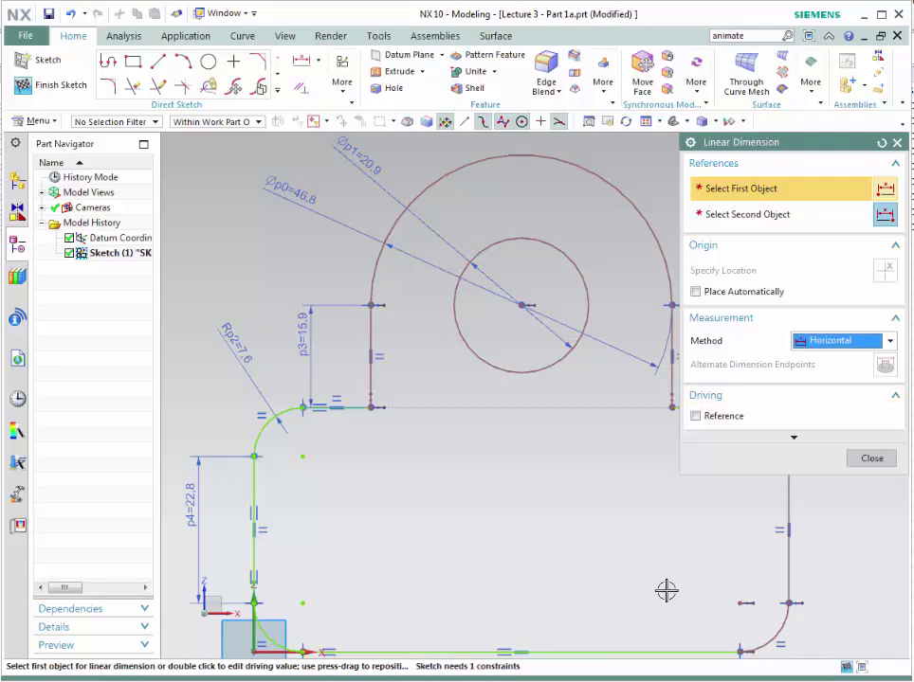
click(596, 653)
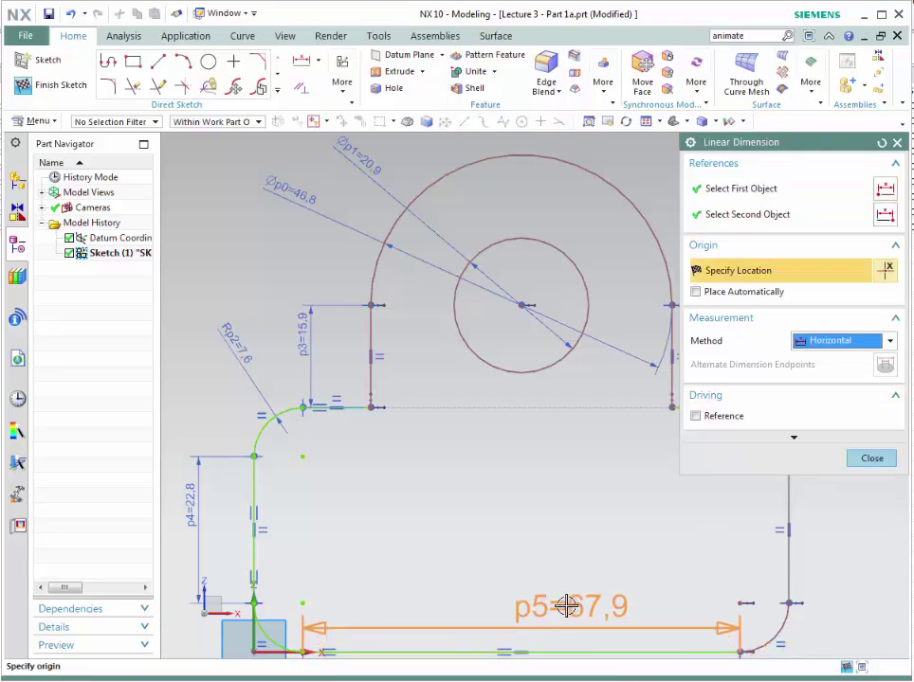
click(566, 607)
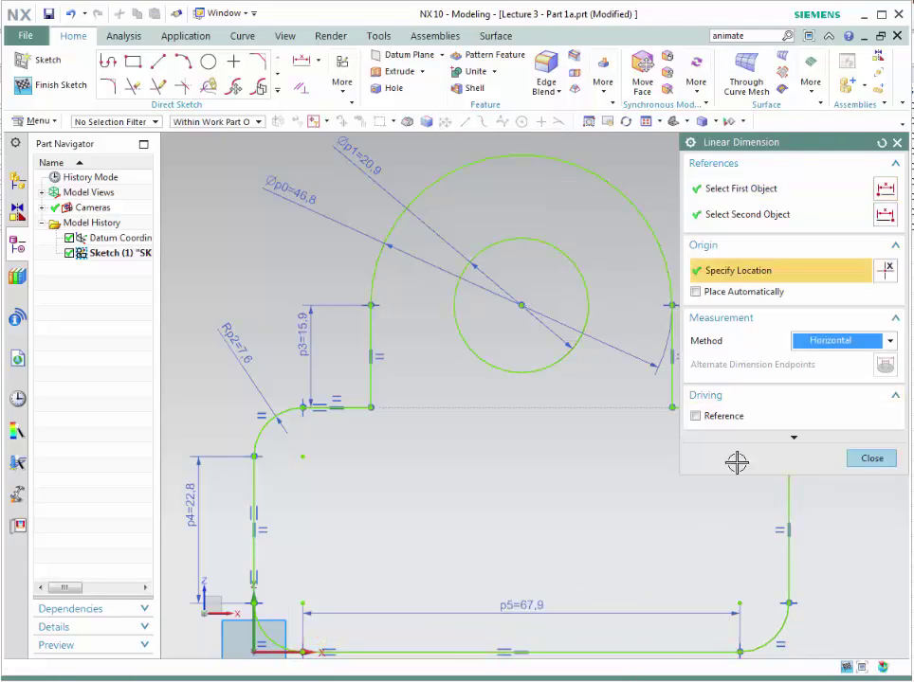
click(871, 458)
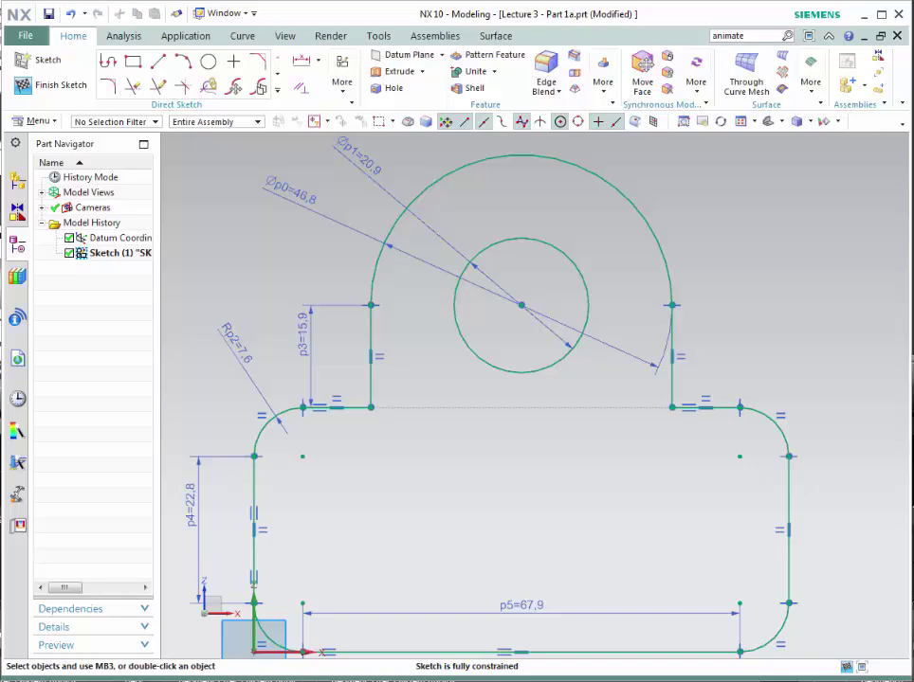
Set the bottom line's horizontal dimension to 70 mm.
click(538, 610)
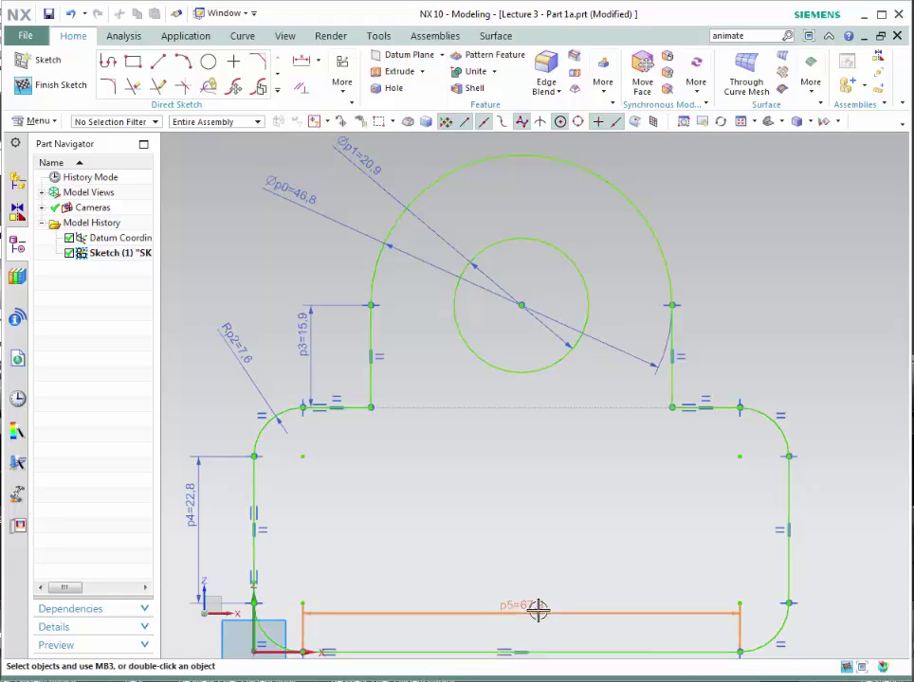
double_click(537, 609)
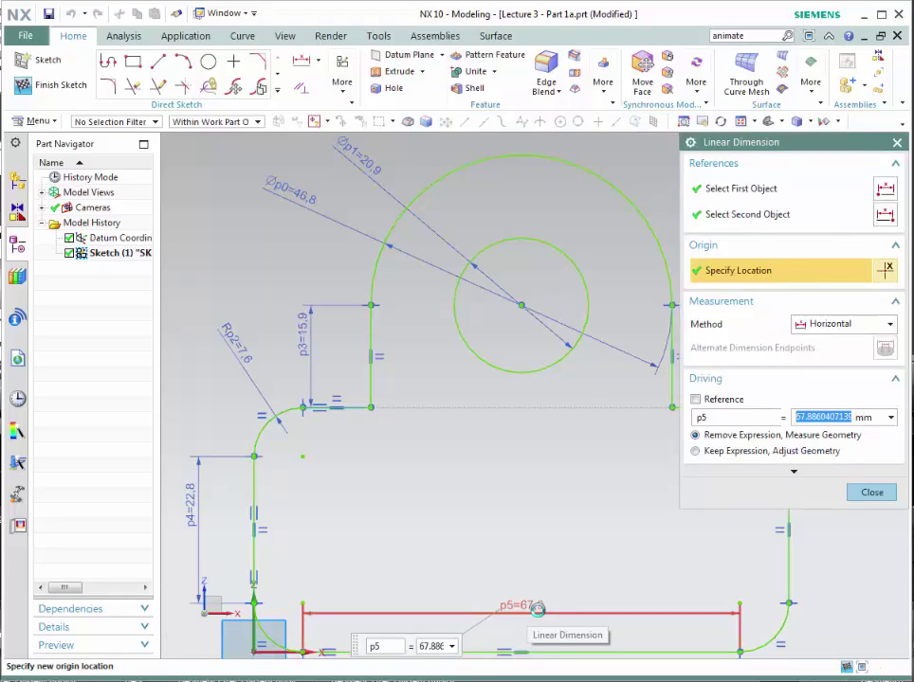
text(70)
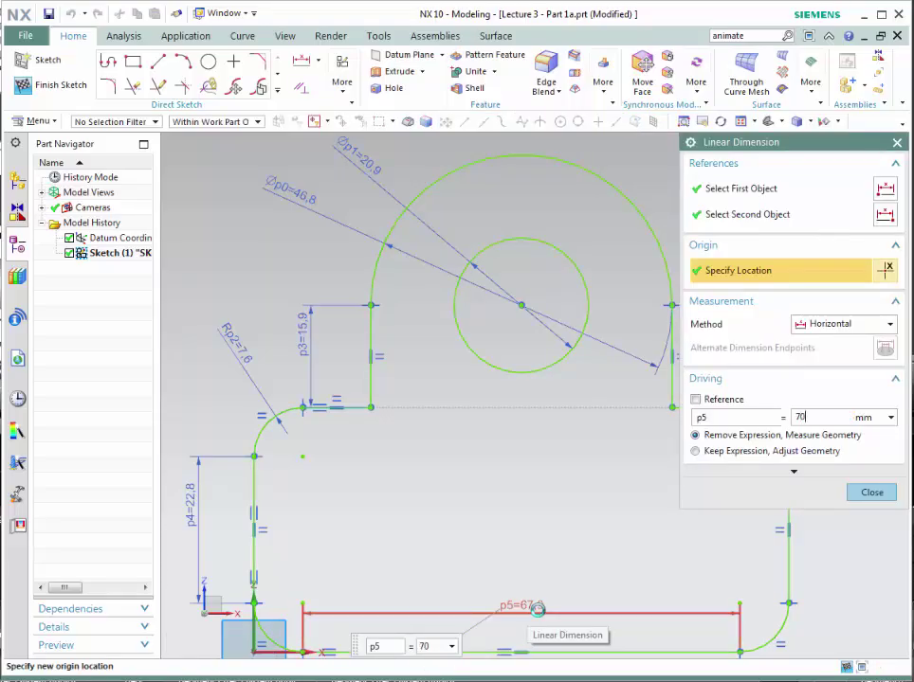
click(886, 495)
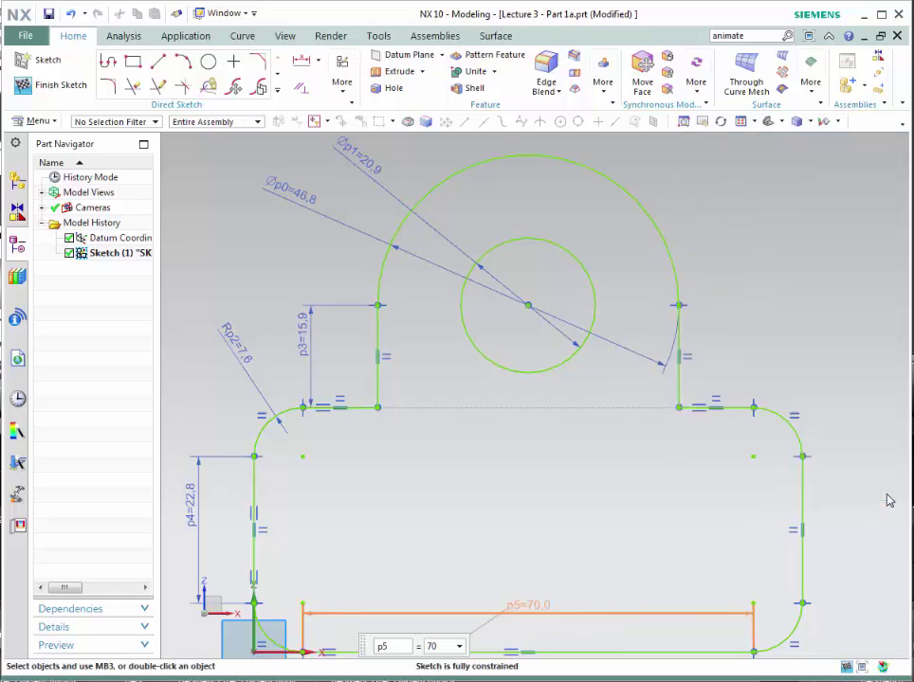
Set the vertical dimension of the lower body's left side line to 25 mm.
double_click(197, 502)
text(2)
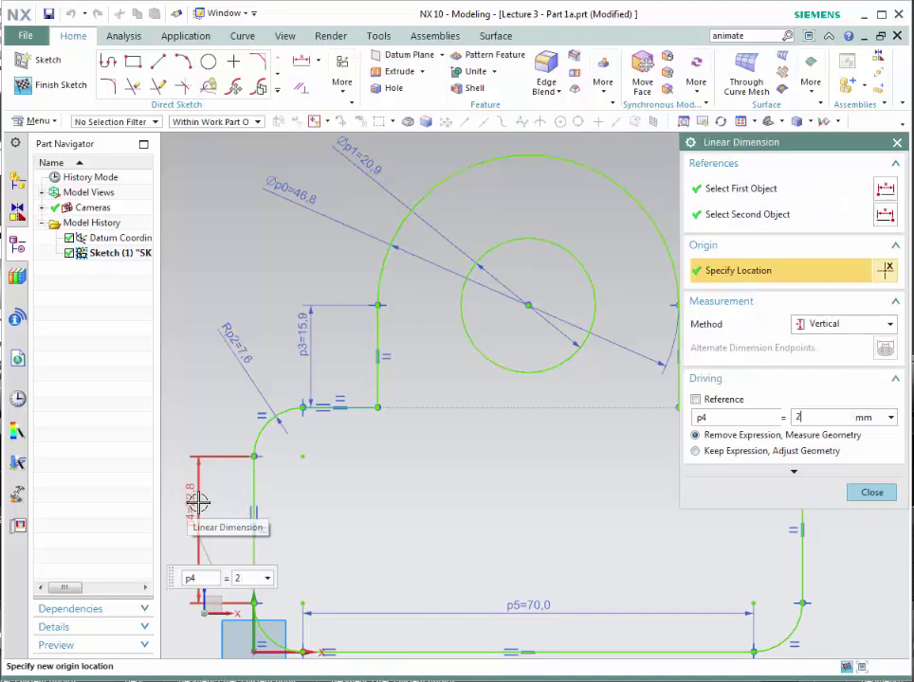
text(5)
key(Return)
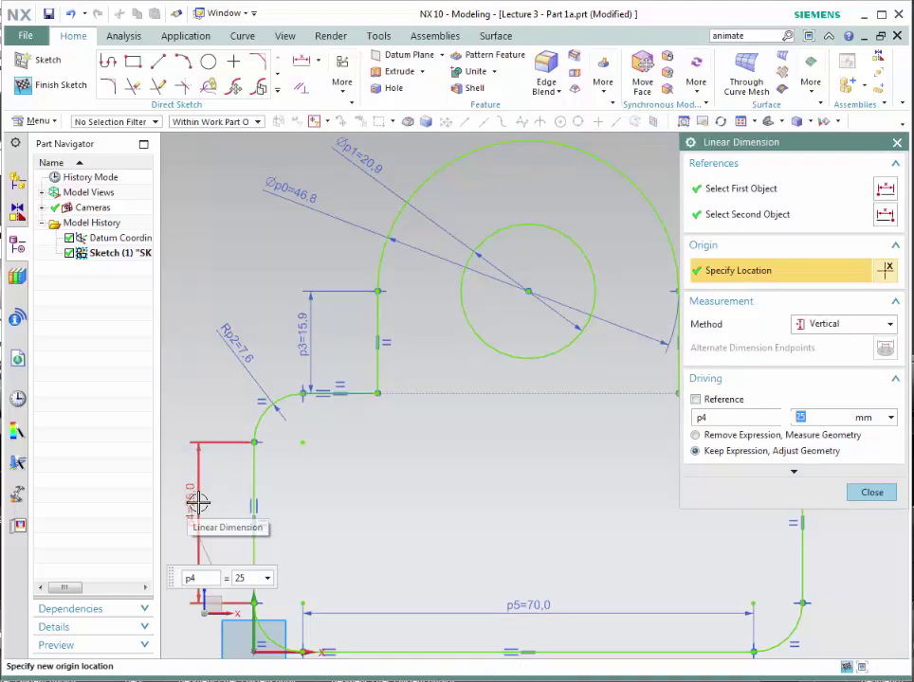
click(871, 493)
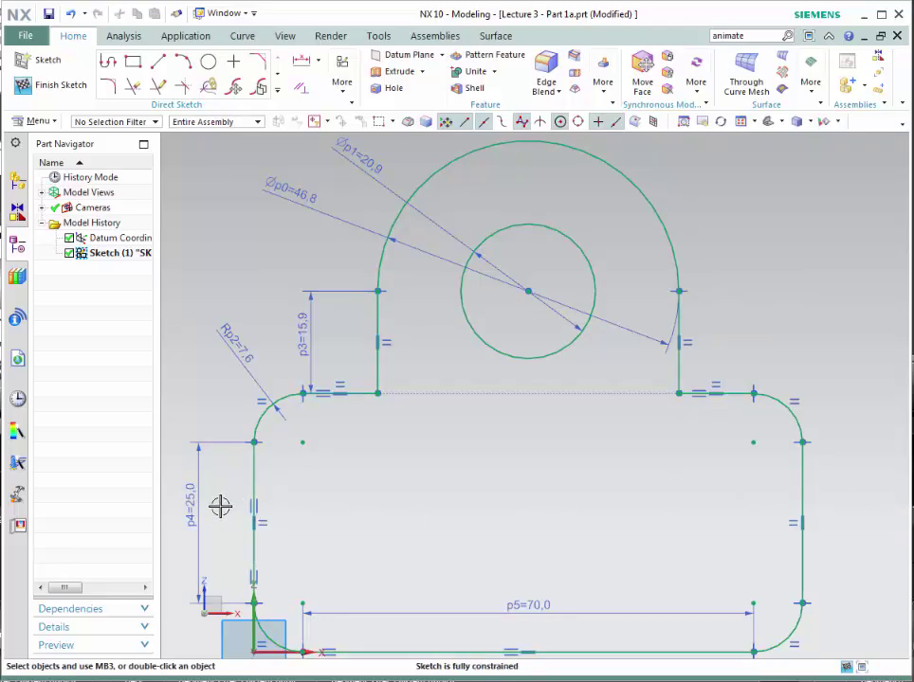
Set the radius of the lower body's upper-left corner arc to 7.5 mm.
double_click(246, 361)
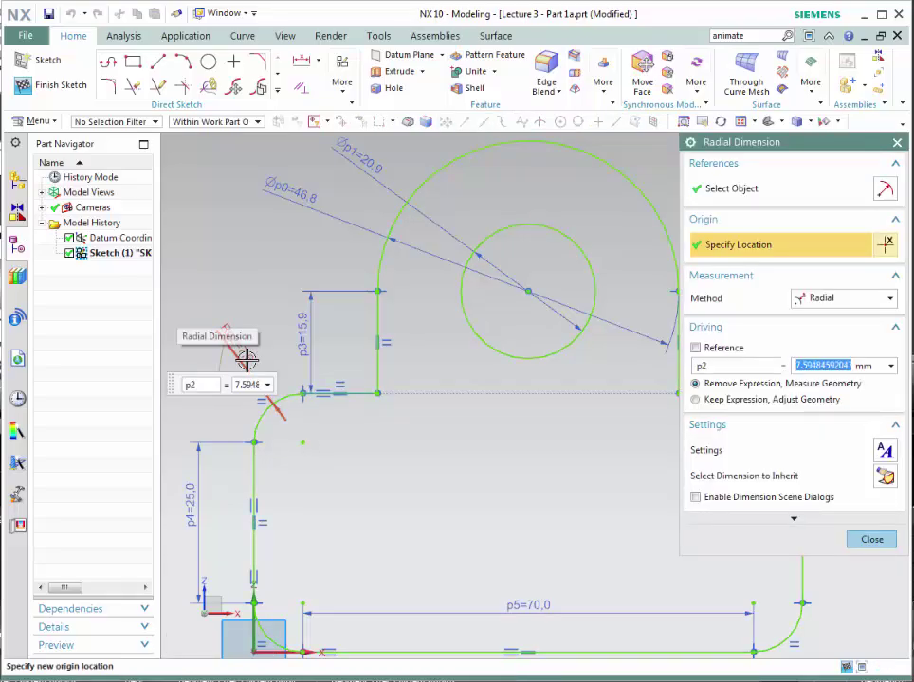
text(7.5)
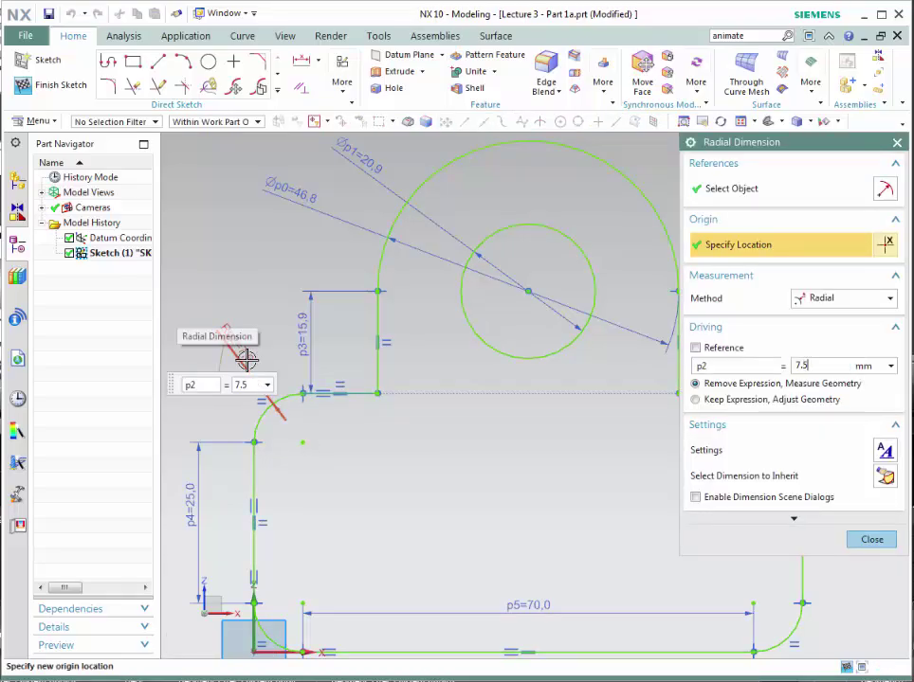
click(870, 540)
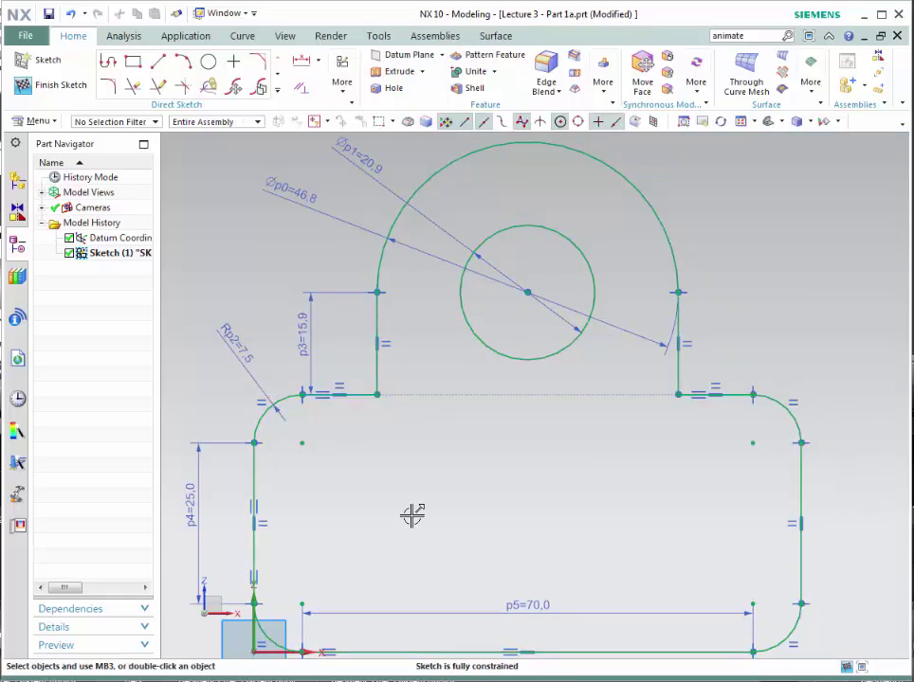
Set the vertical dimension of the left line below the large arc to 15 mm.
double_click(313, 318)
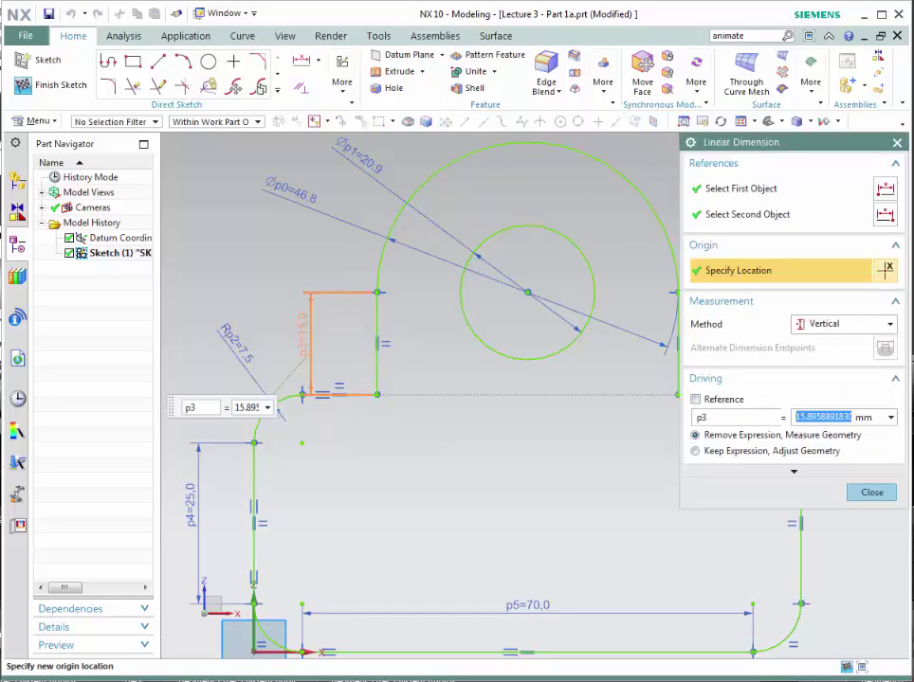
text(15)
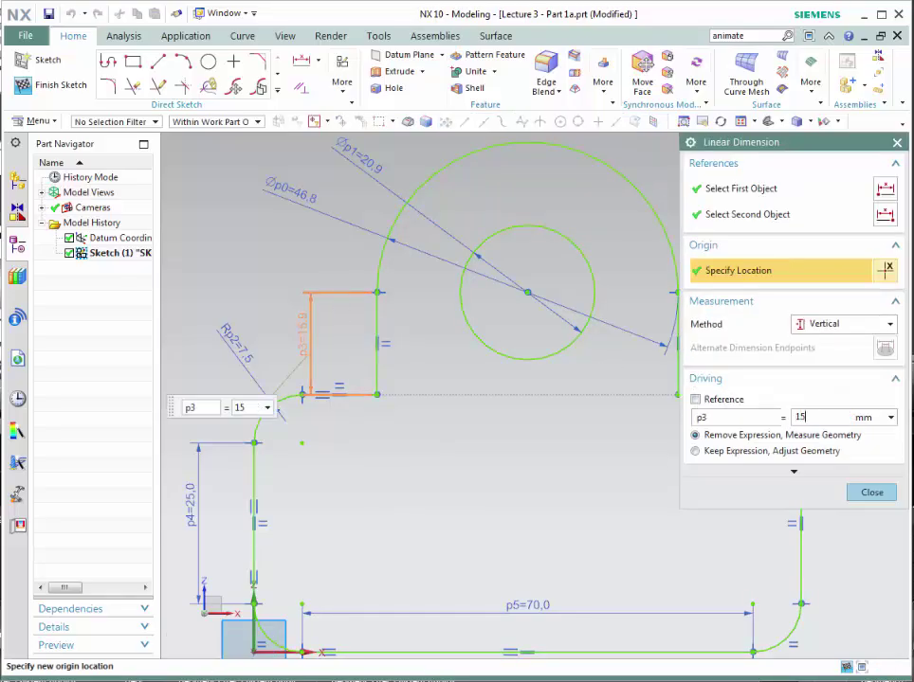
click(870, 494)
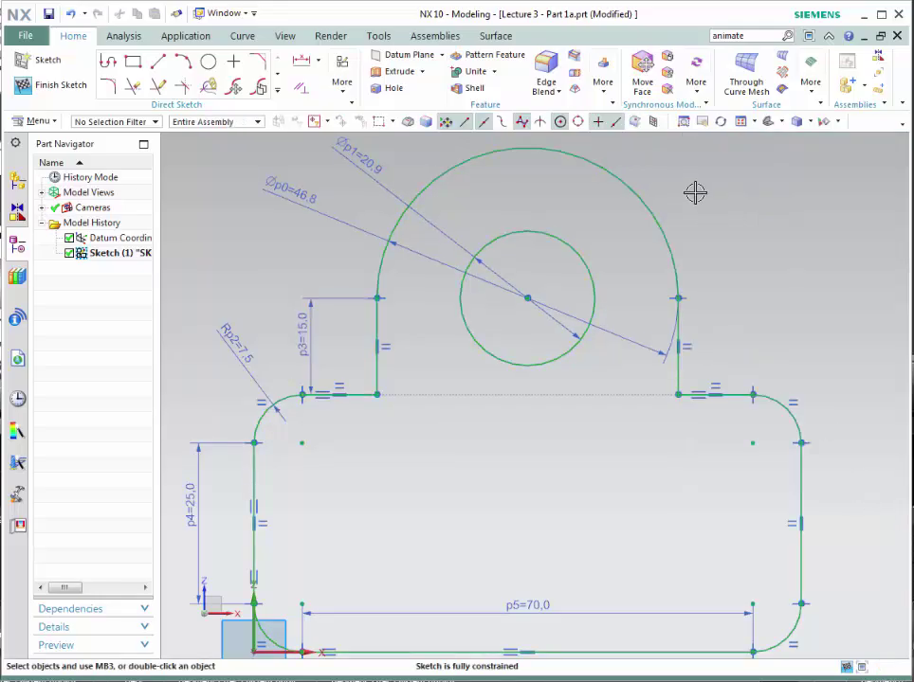
Set the large top arc's diameter to 45 mm.
double_click(302, 203)
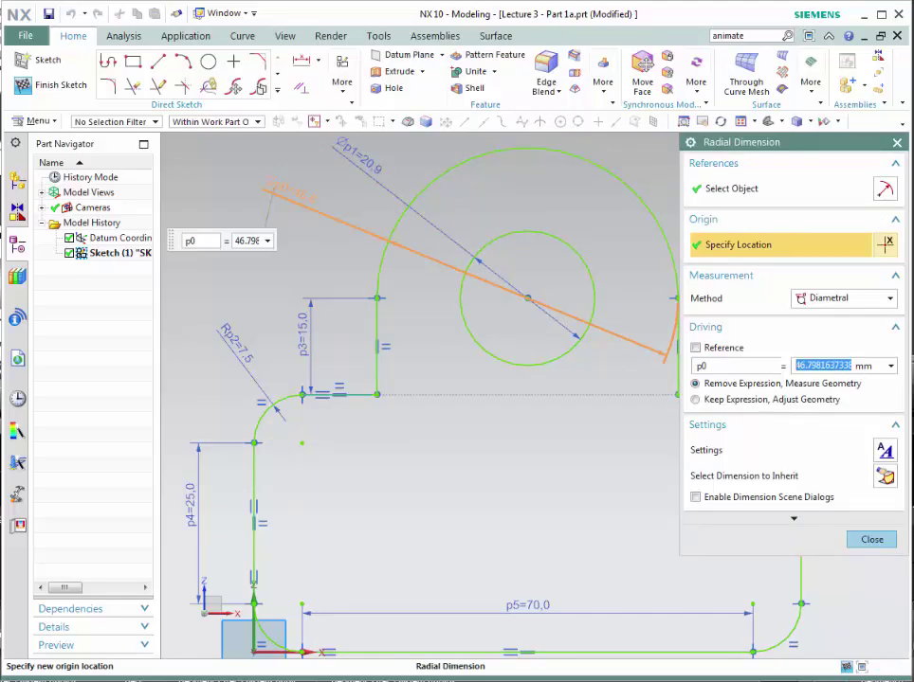
text(45)
key(Return)
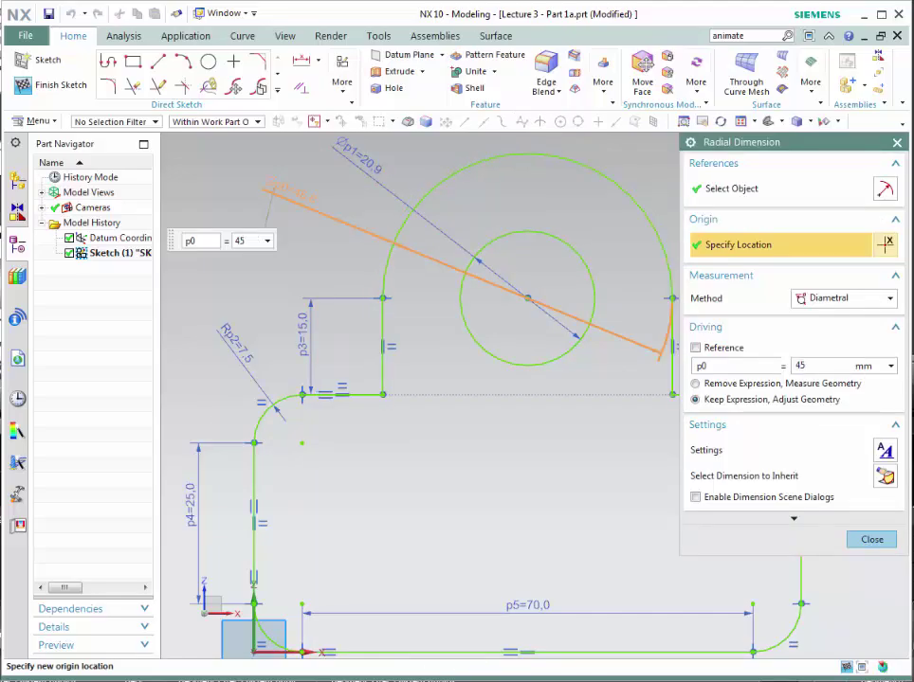
Set the diameter of the small circle inside the large arc to 20 mm.
click(871, 540)
double_click(381, 171)
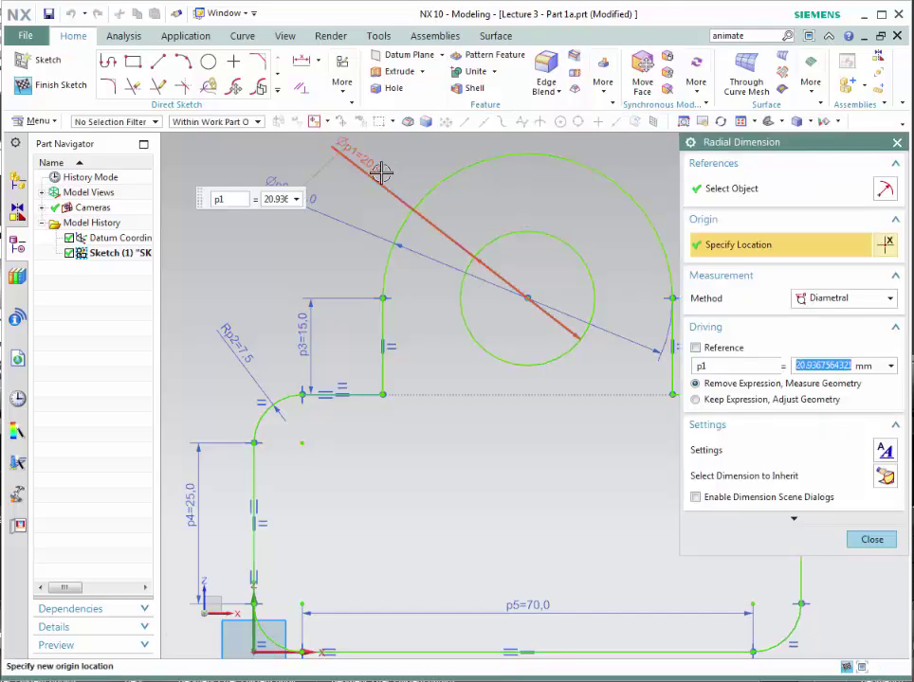
text(20)
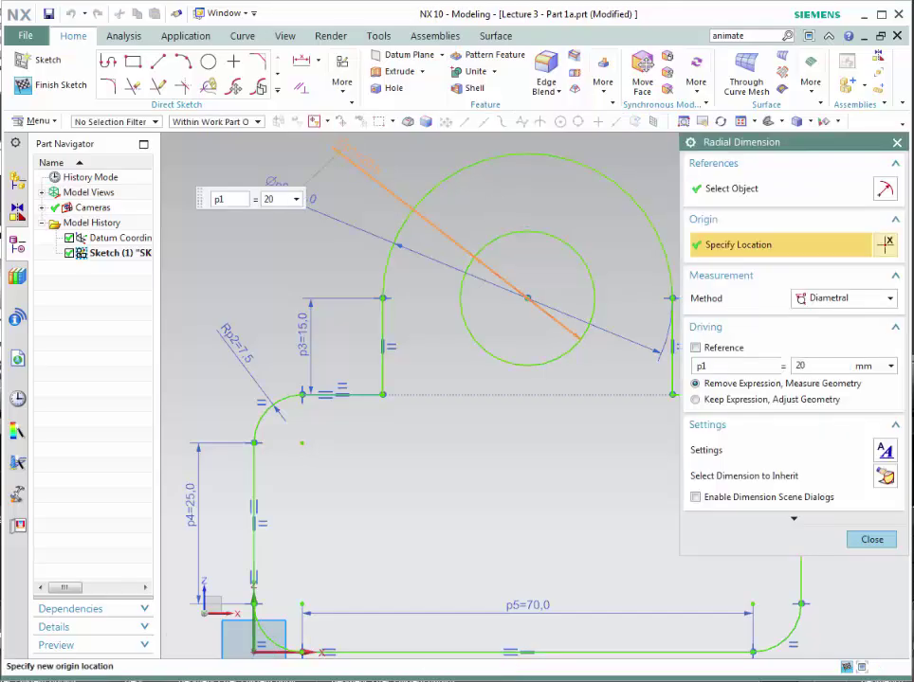
key(Return)
click(871, 539)
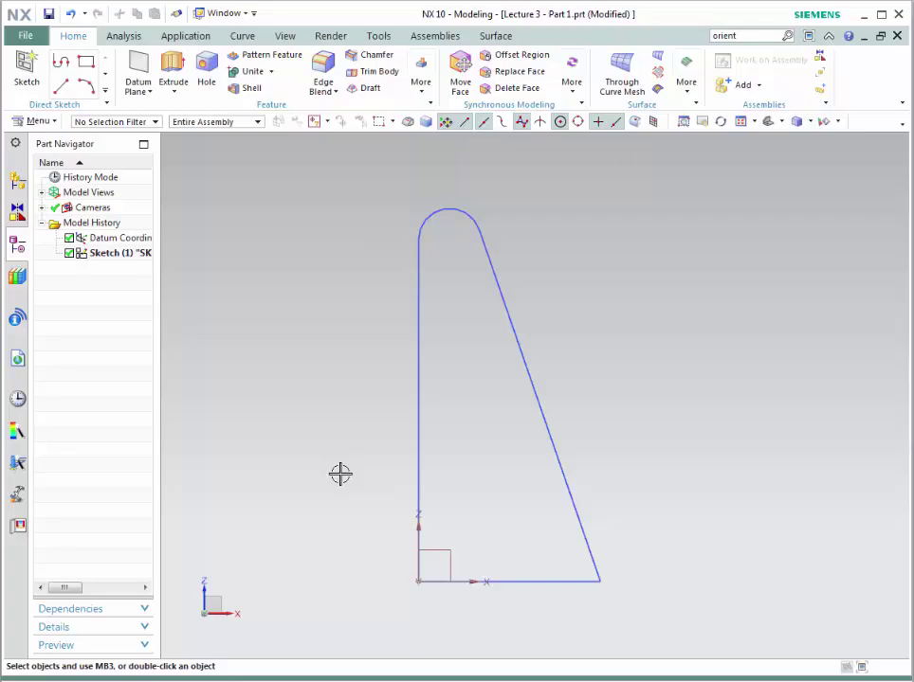
Measure the distance from the top arc's right end to the lower-right corner of the profile in Lecture 3 - Part 1.prt.
click(128, 34)
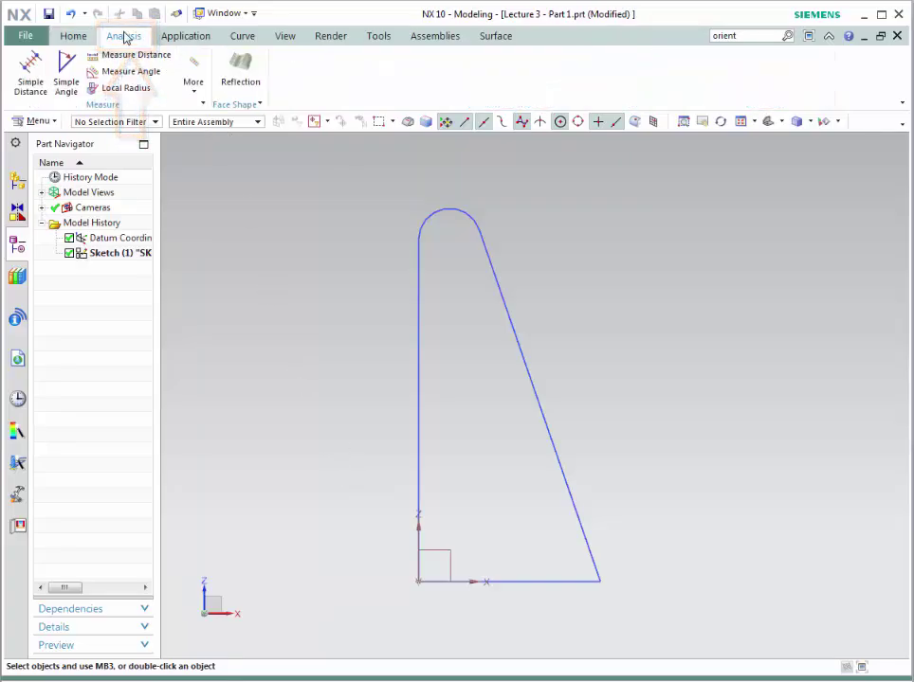
click(139, 54)
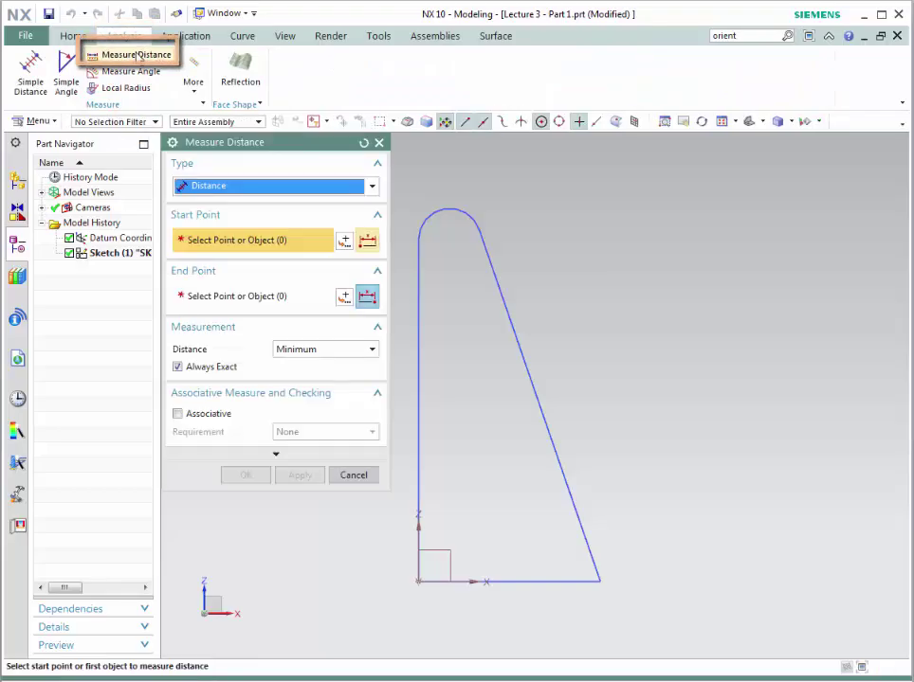
click(369, 186)
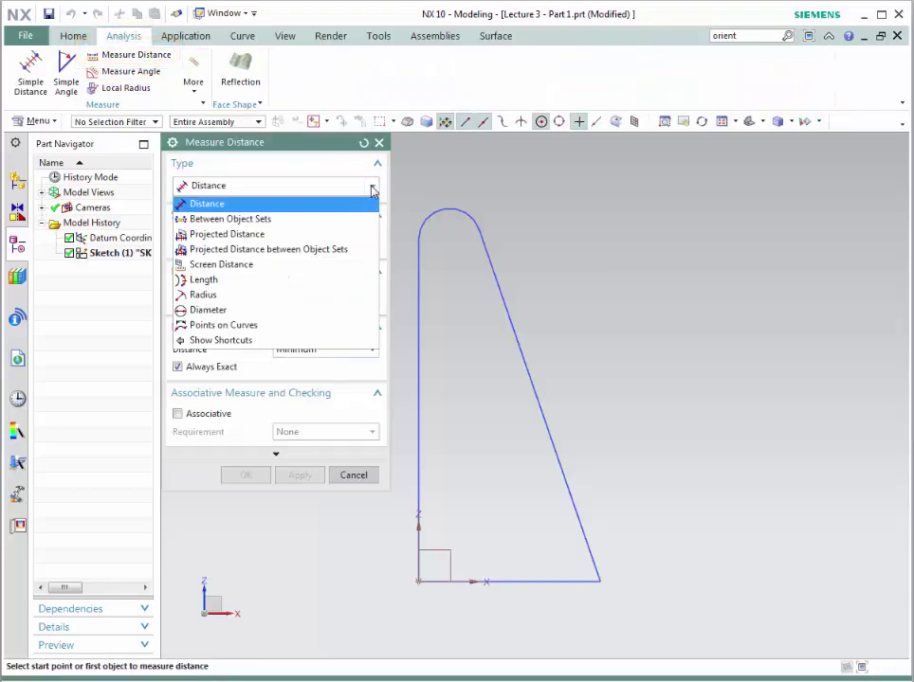
click(227, 208)
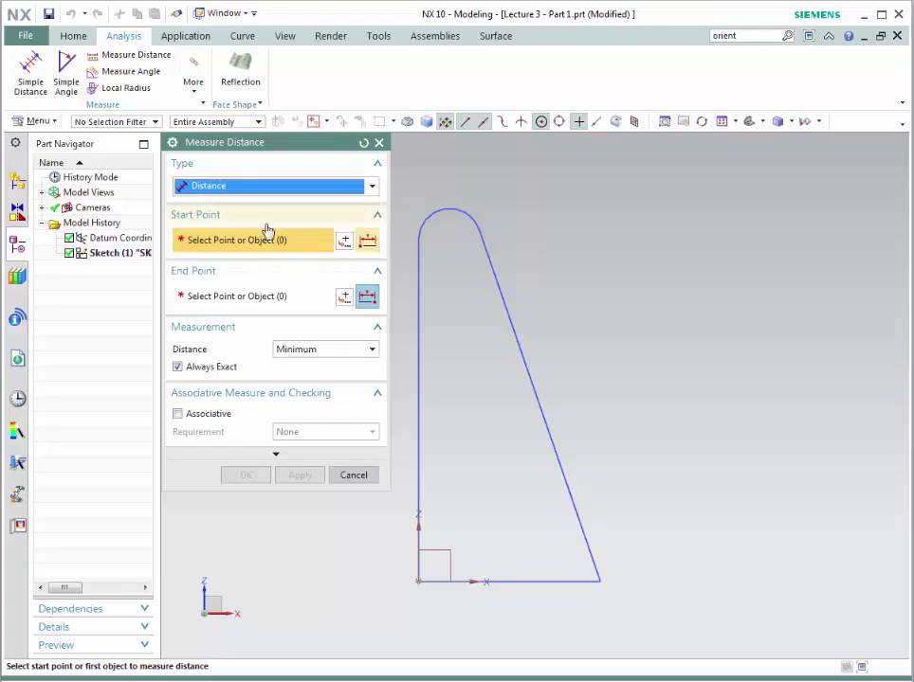
click(481, 229)
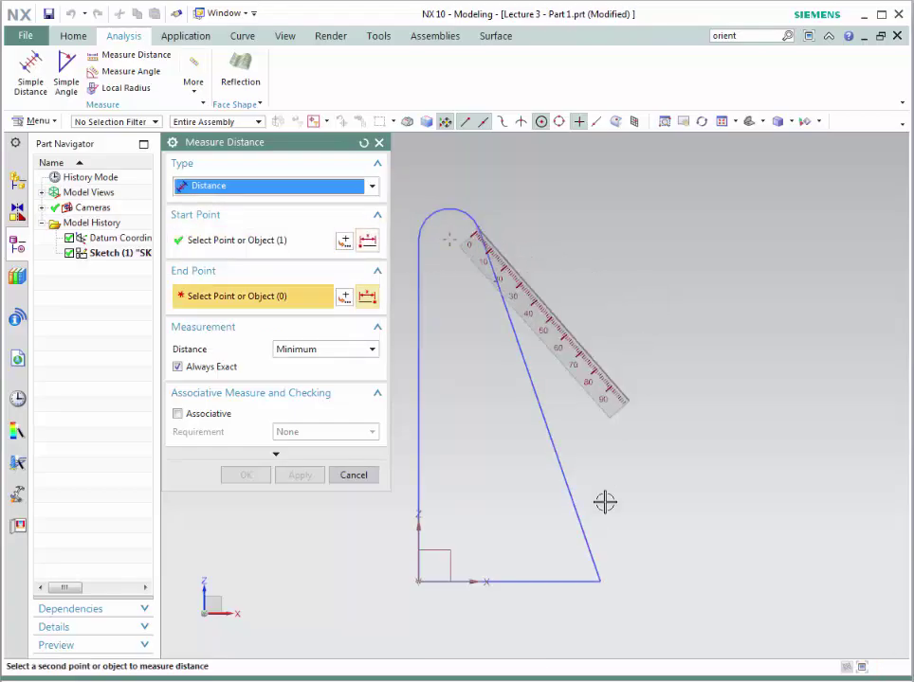
click(599, 582)
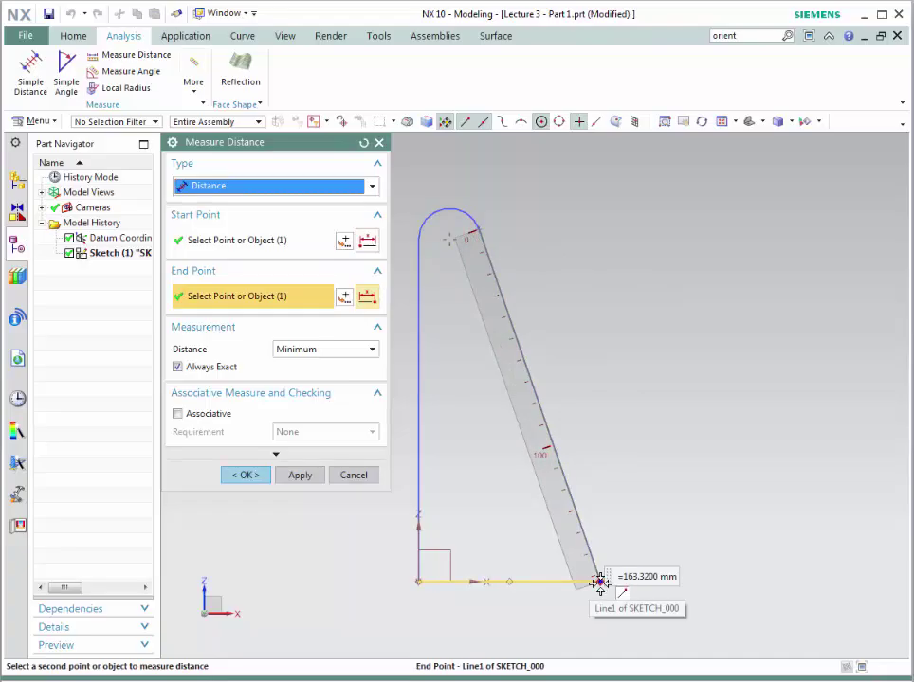
Measure the radius of the rounded arc at the top of the profile.
click(372, 186)
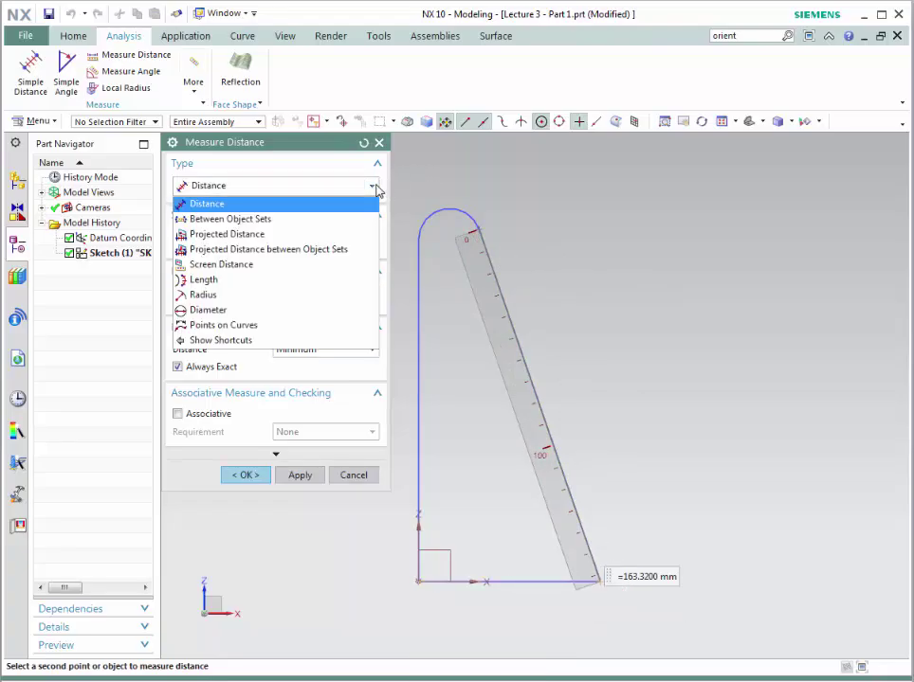
click(214, 296)
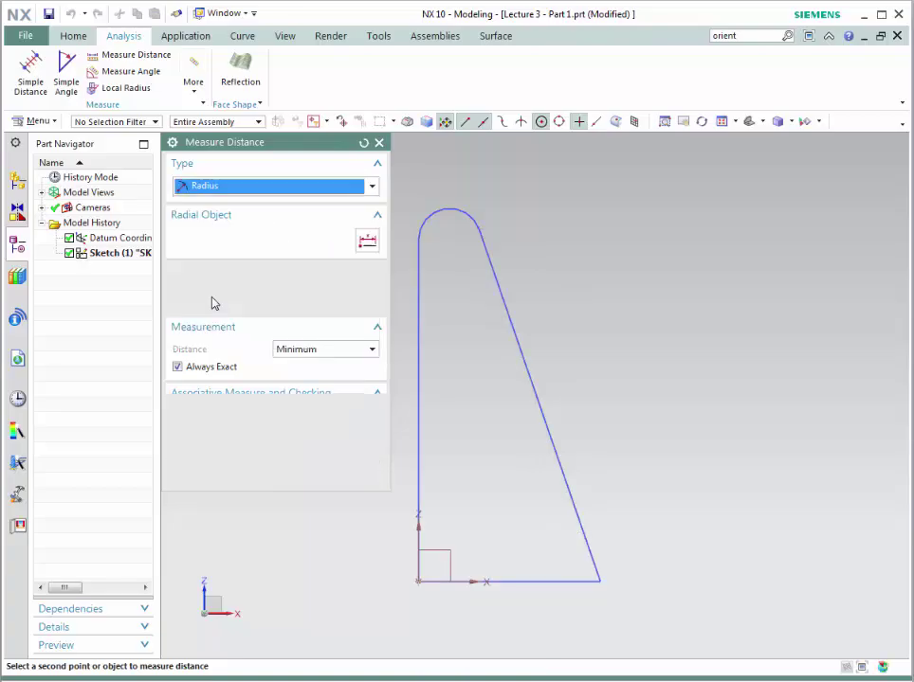
click(449, 209)
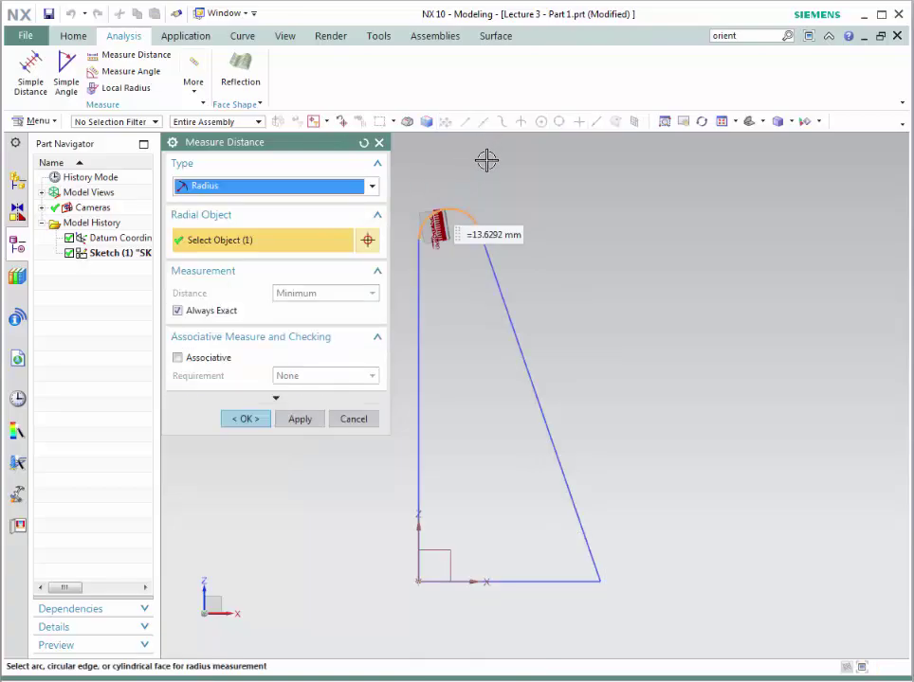
click(253, 418)
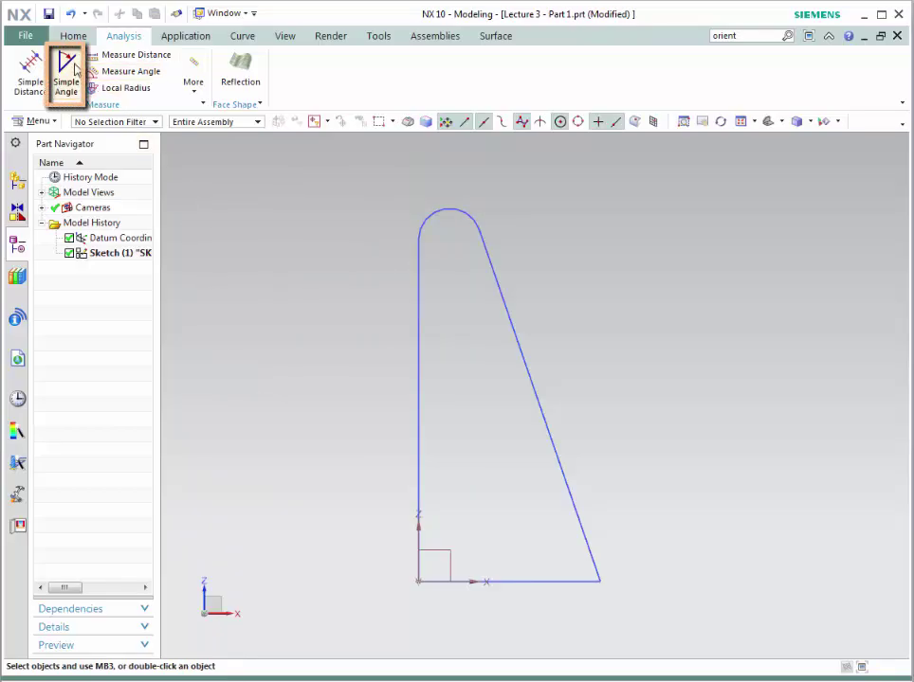
Measure the angle between the slanted right line and the horizontal bottom line with Simple Angle.
click(66, 71)
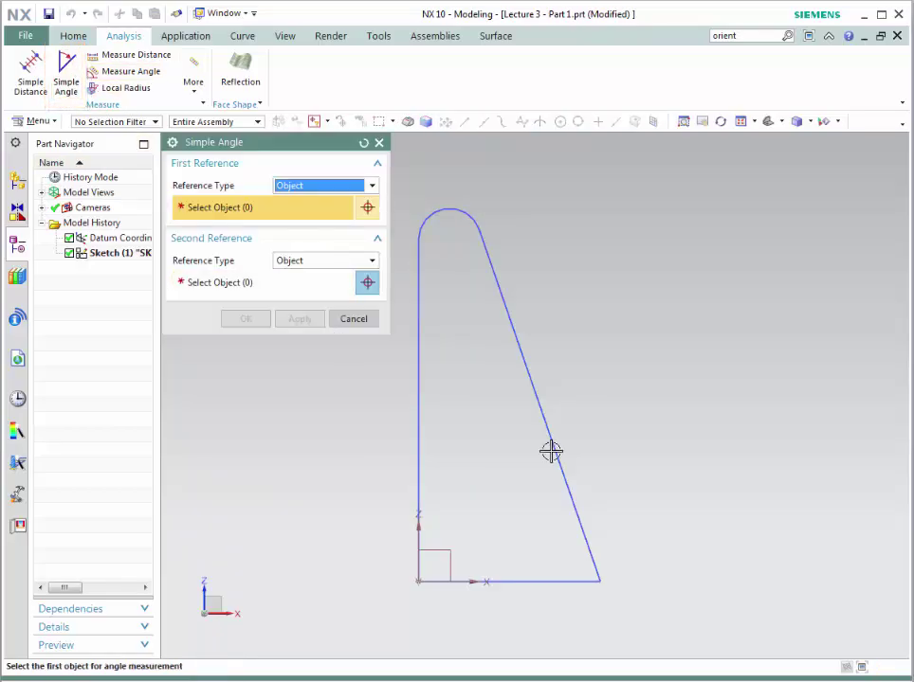
click(572, 485)
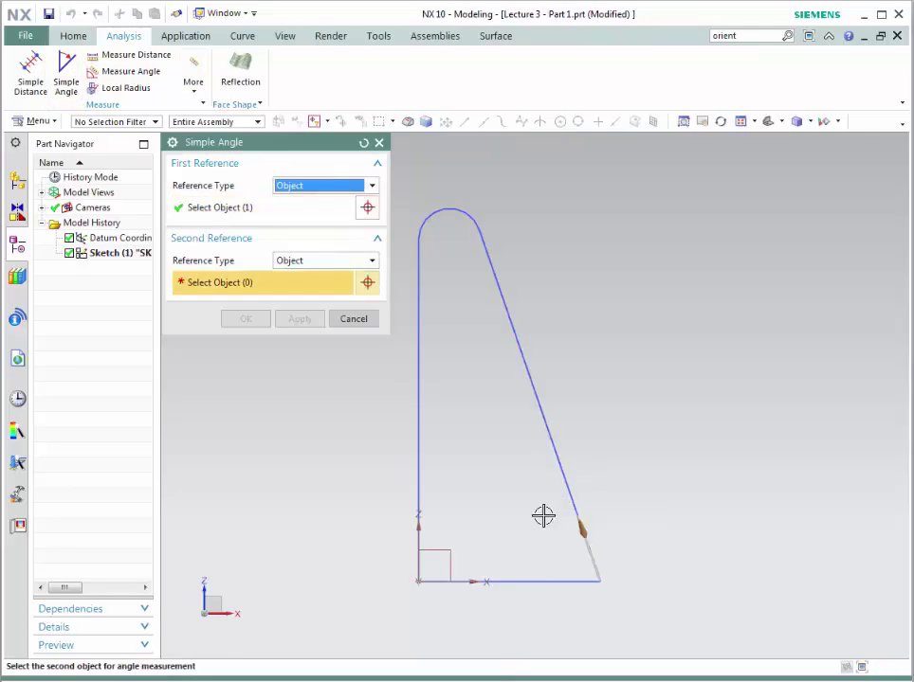
click(527, 580)
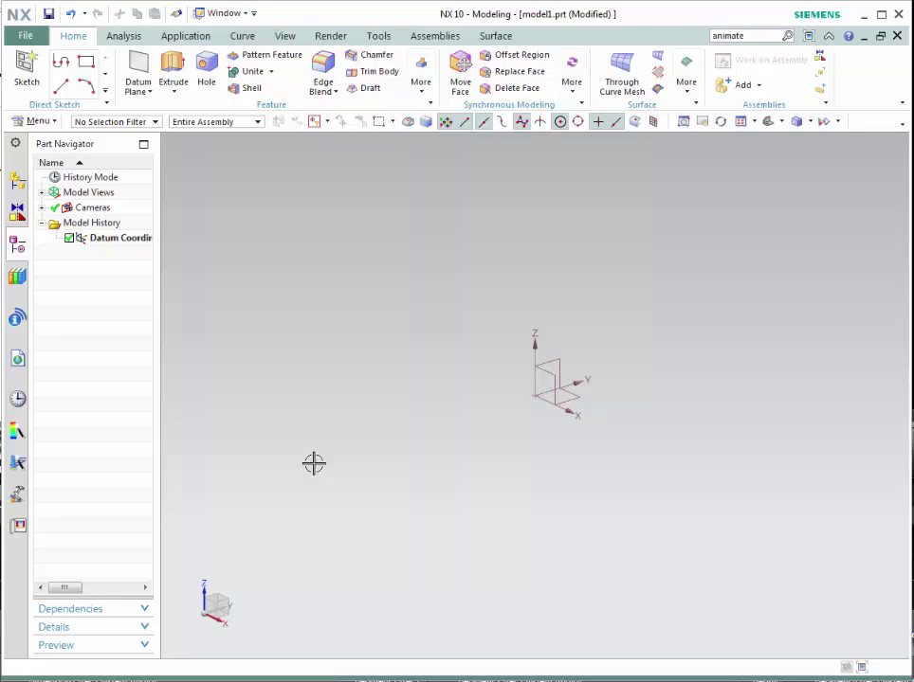
Open Lecture 3 - Part 2.prt and start editing its piston and crank sketch.
click(27, 37)
click(50, 81)
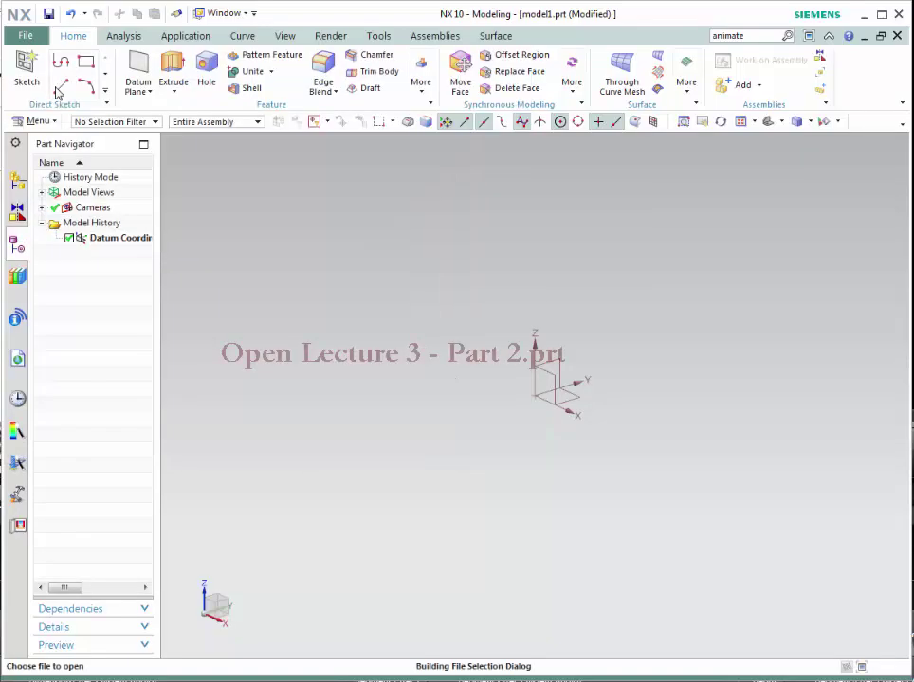
click(280, 213)
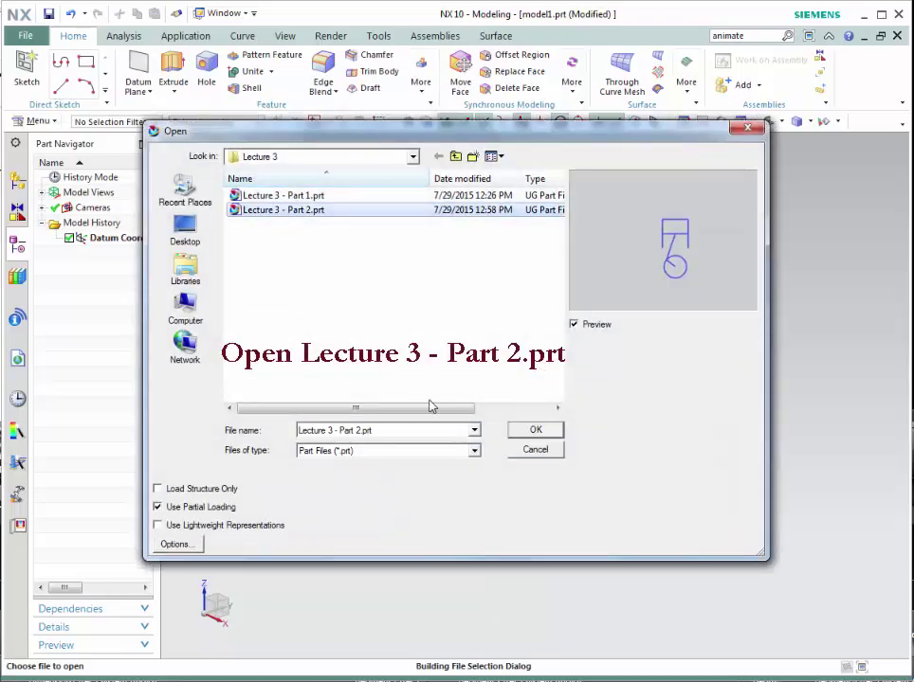
click(536, 430)
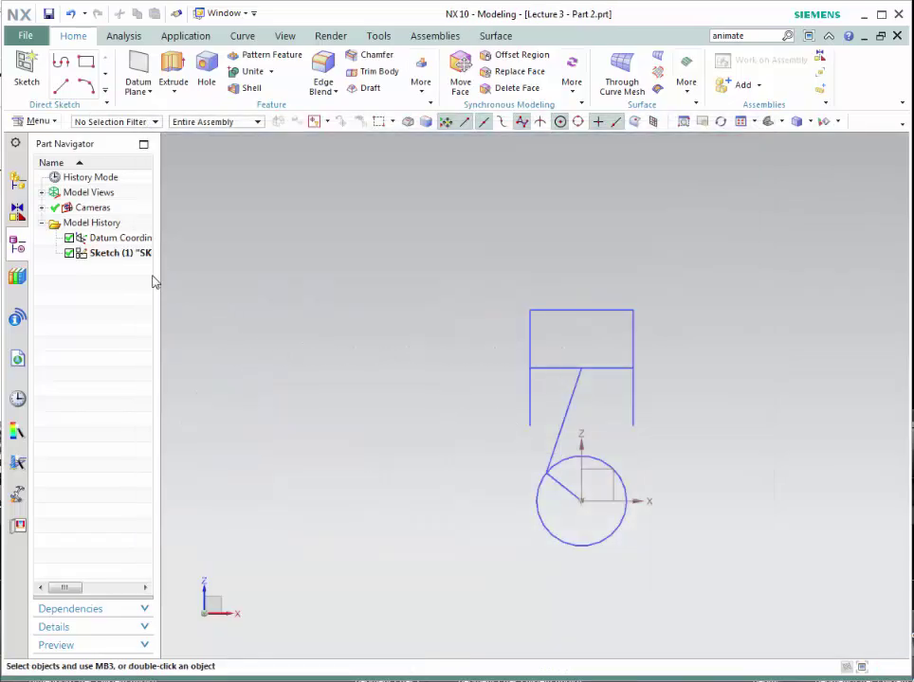
double_click(117, 255)
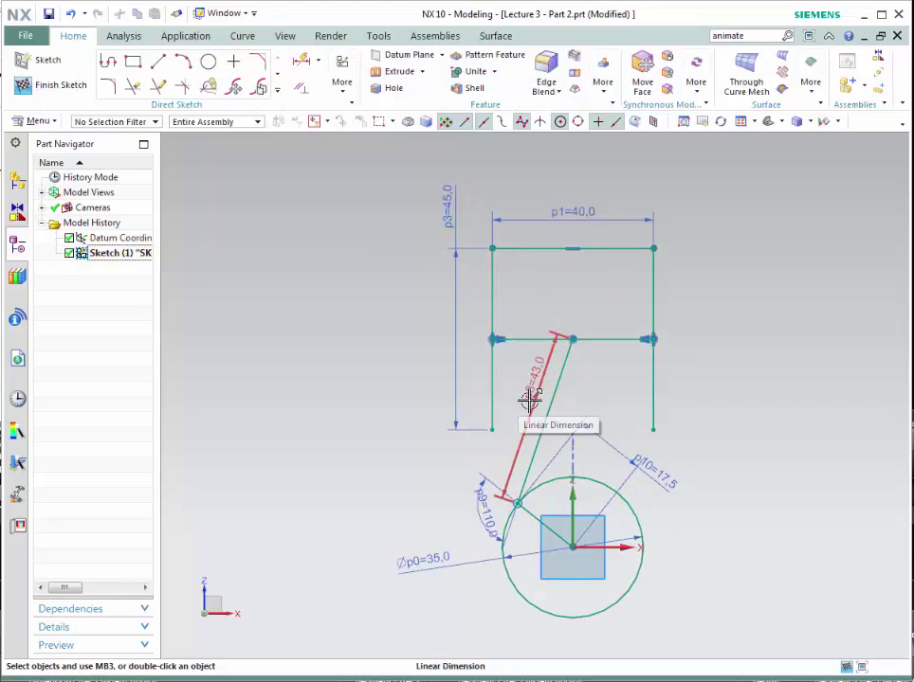
Set up Animate Dimension for the connecting rod length p8 with lower limit 20, upper limit 60 and 2 steps per cycle.
click(40, 121)
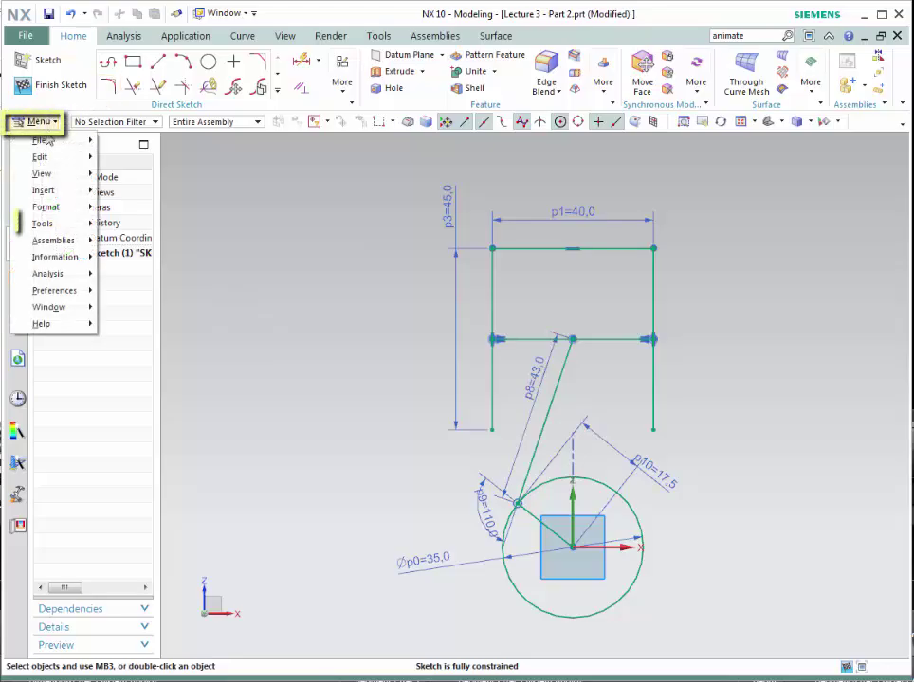
click(42, 223)
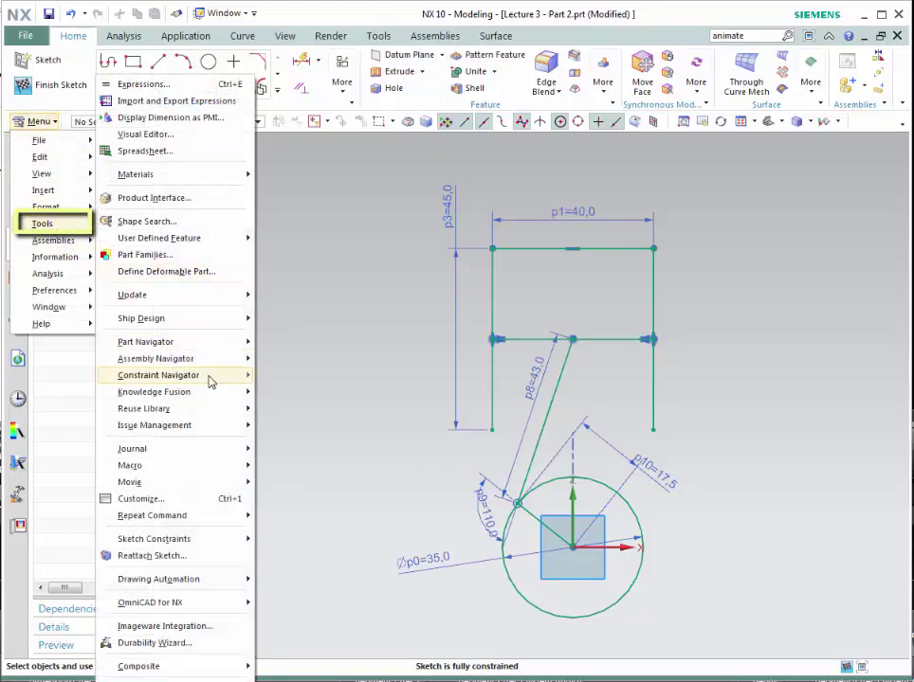
mouse_move(151, 539)
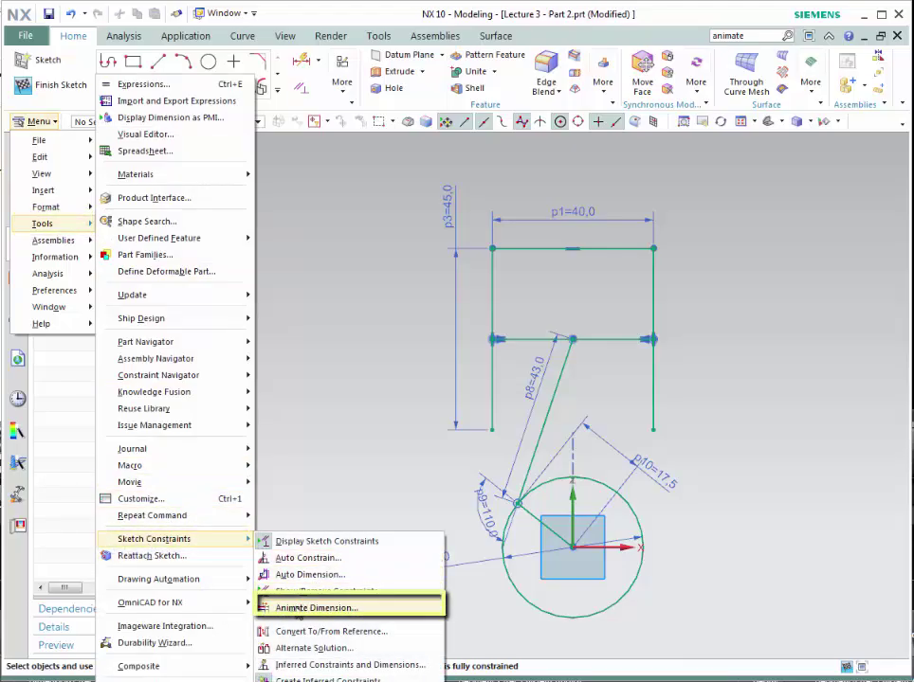
click(293, 607)
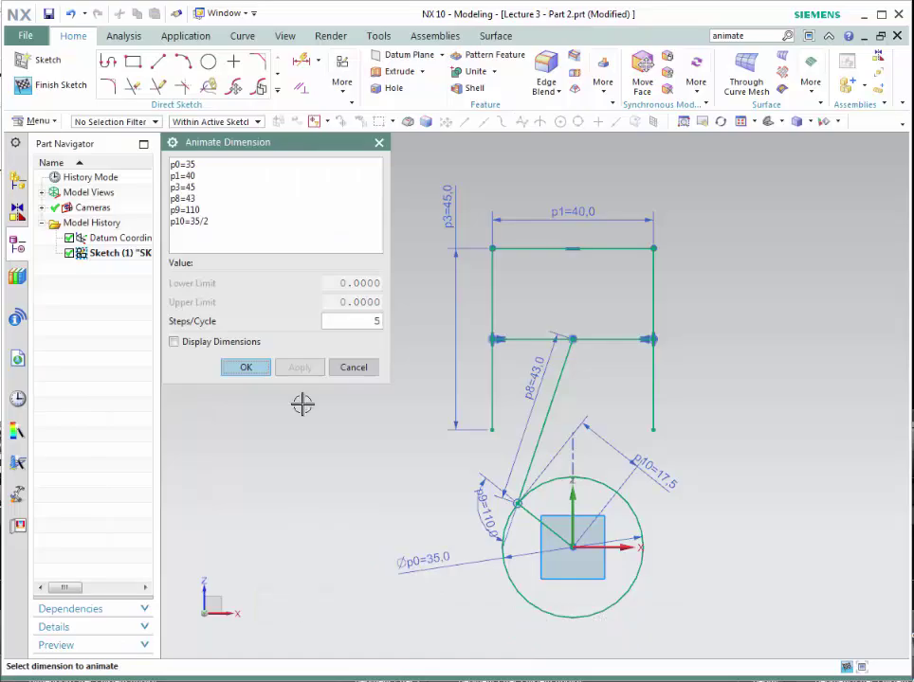
click(192, 200)
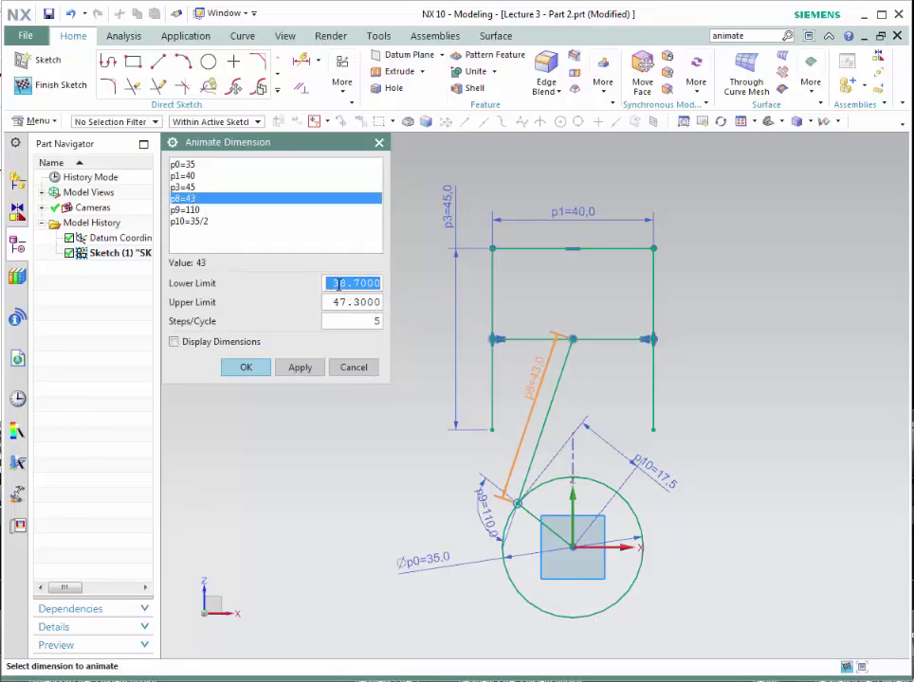
drag(333, 282, 377, 283)
text(20)
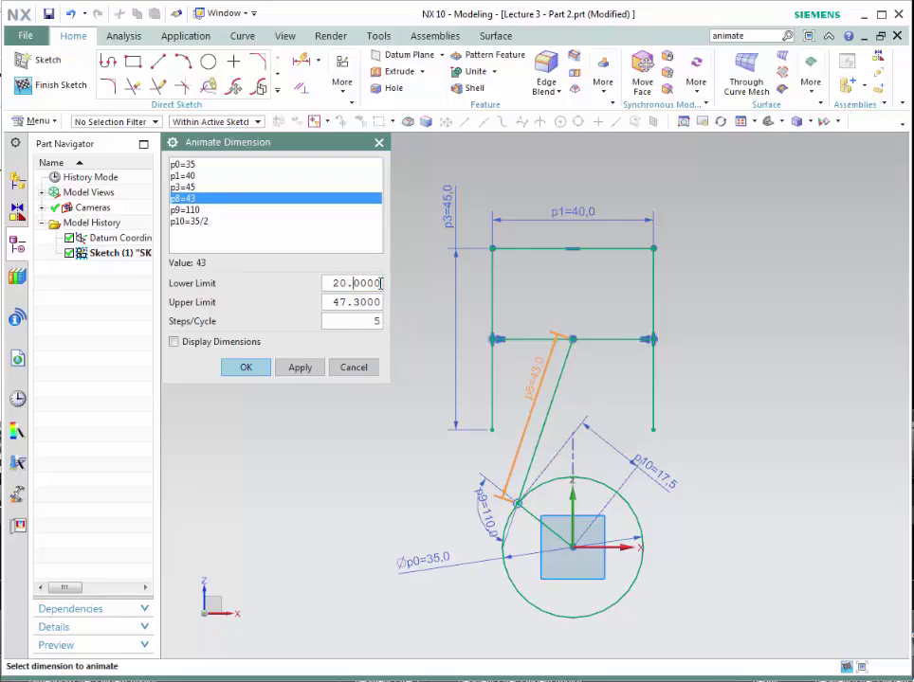
drag(335, 303, 393, 302)
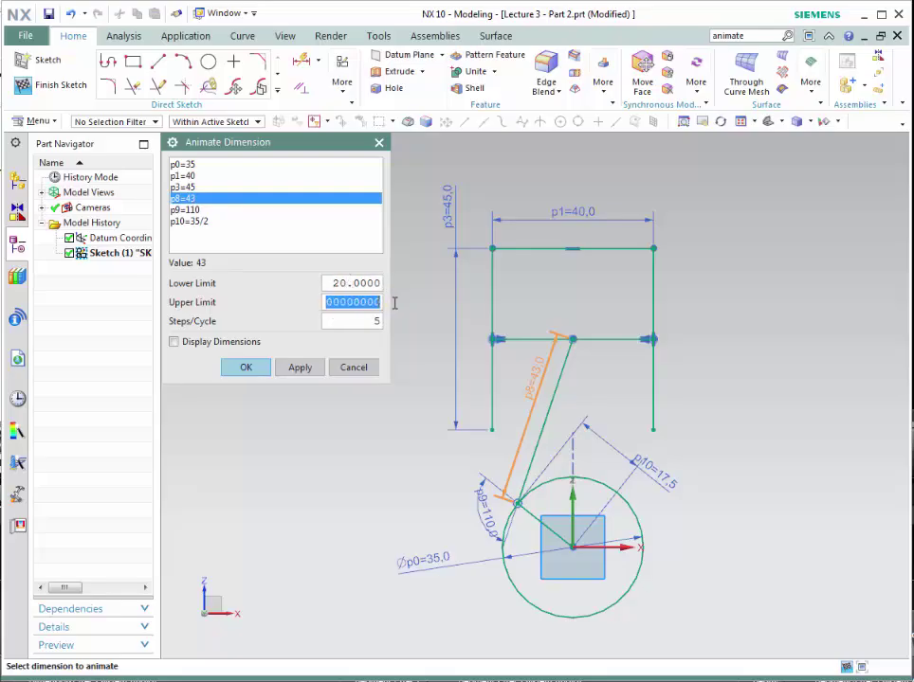
text(60.)
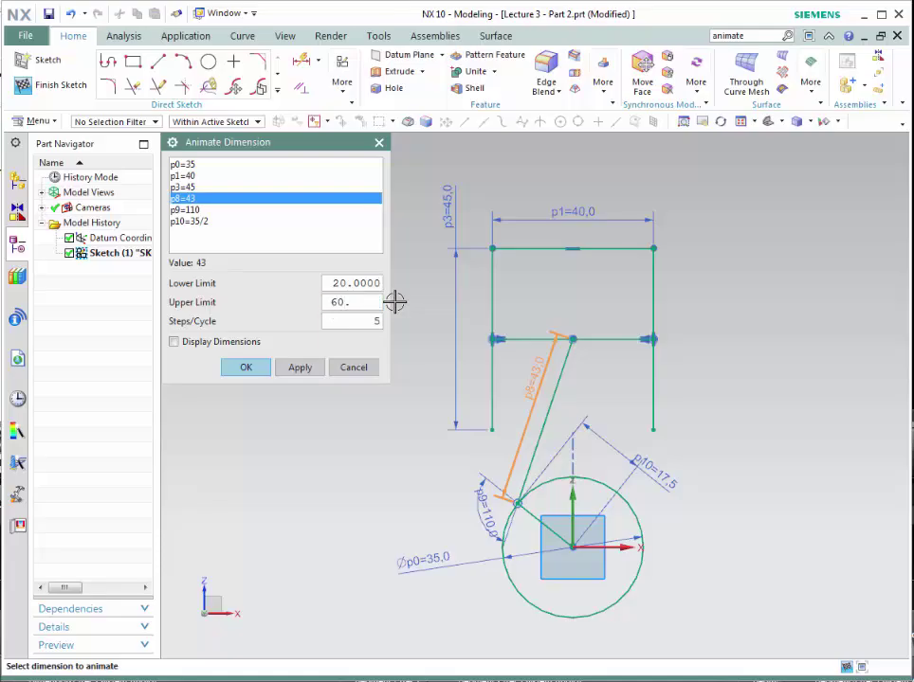
click(376, 322)
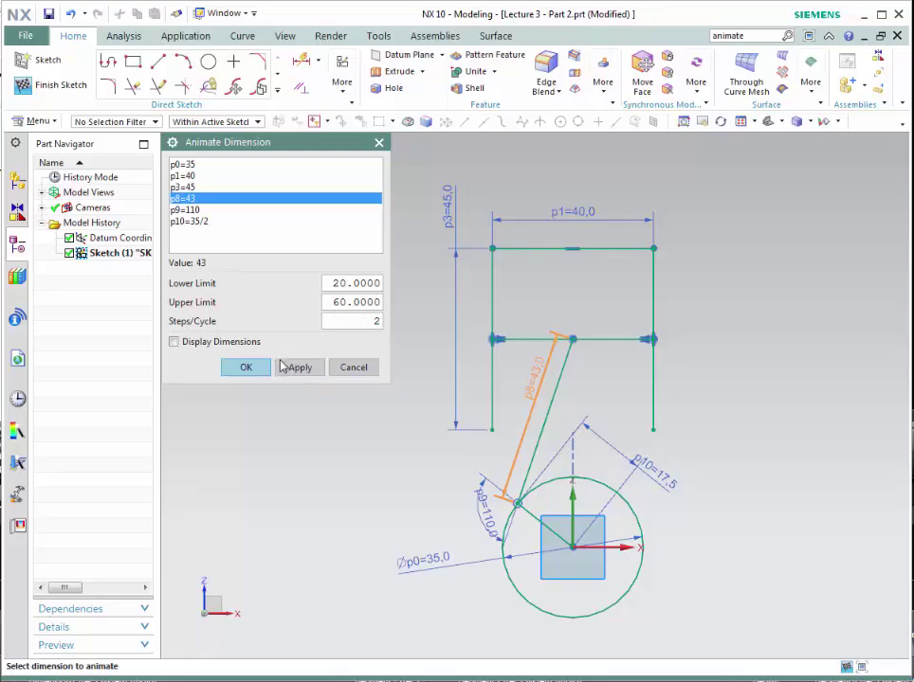
Play the connecting rod length animation, stop it and close the Animate Dimension command.
click(245, 367)
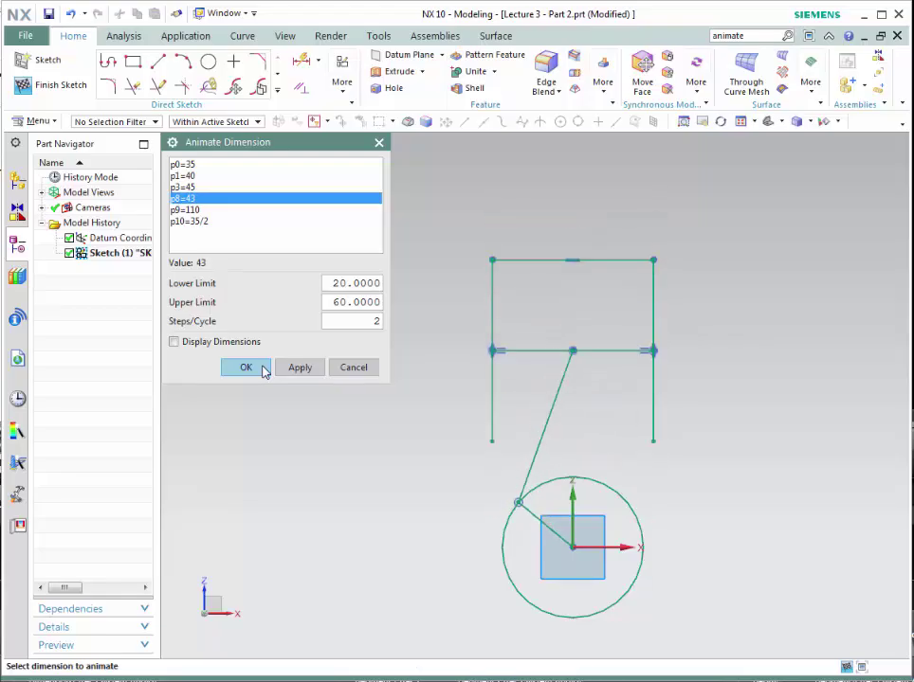
key(Escape)
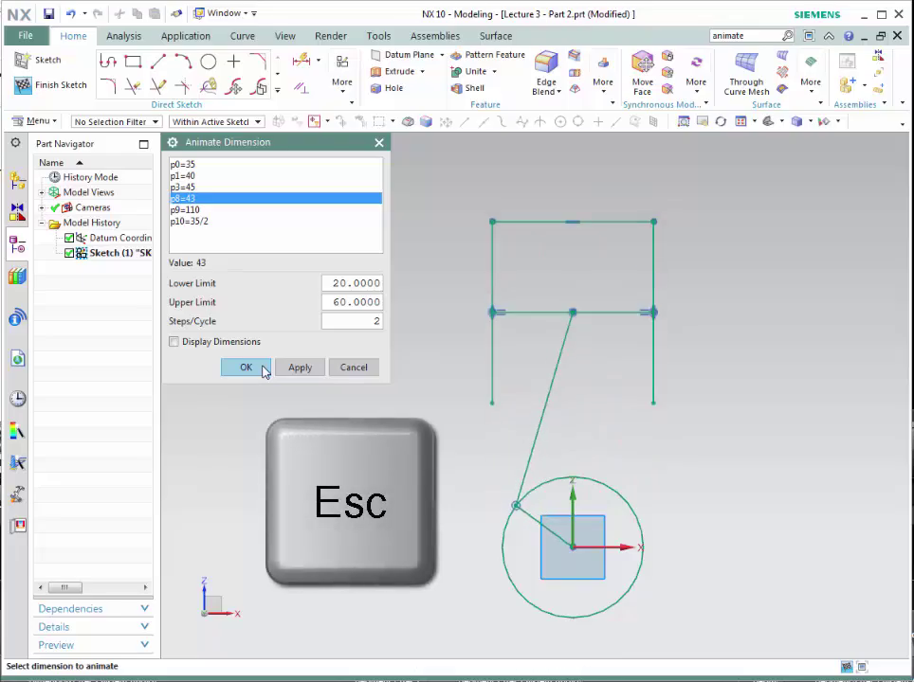
click(245, 367)
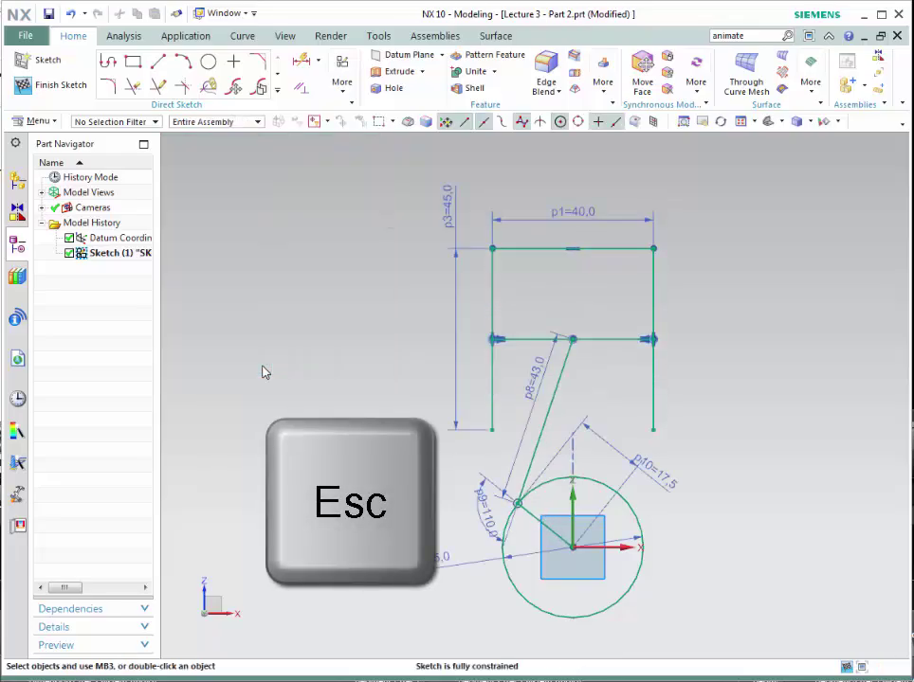